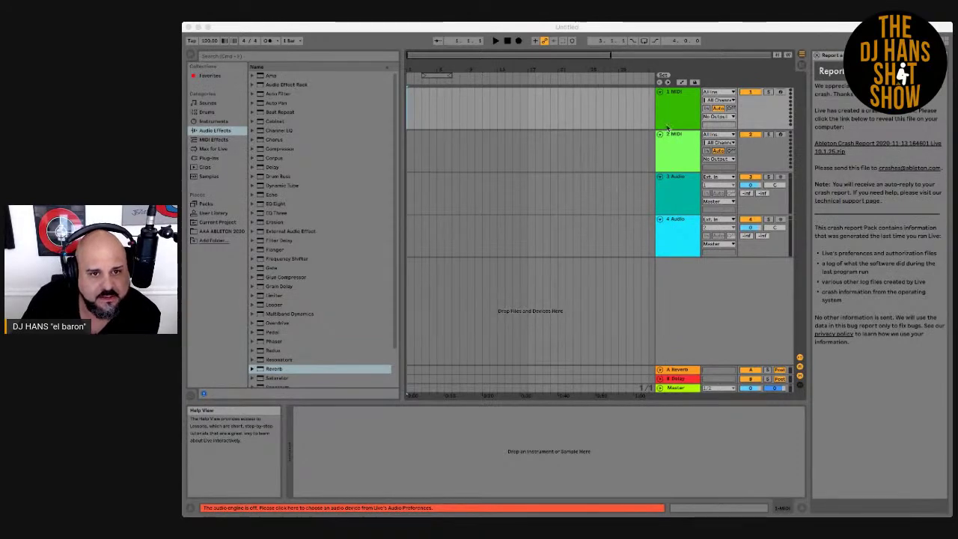
- Delete the two MIDI tracks so the arrangement keeps only the two audio tracks
{"action": "left_click", "coordinate": [674, 103]}
{"action": "left_click", "coordinate": [674, 102]}
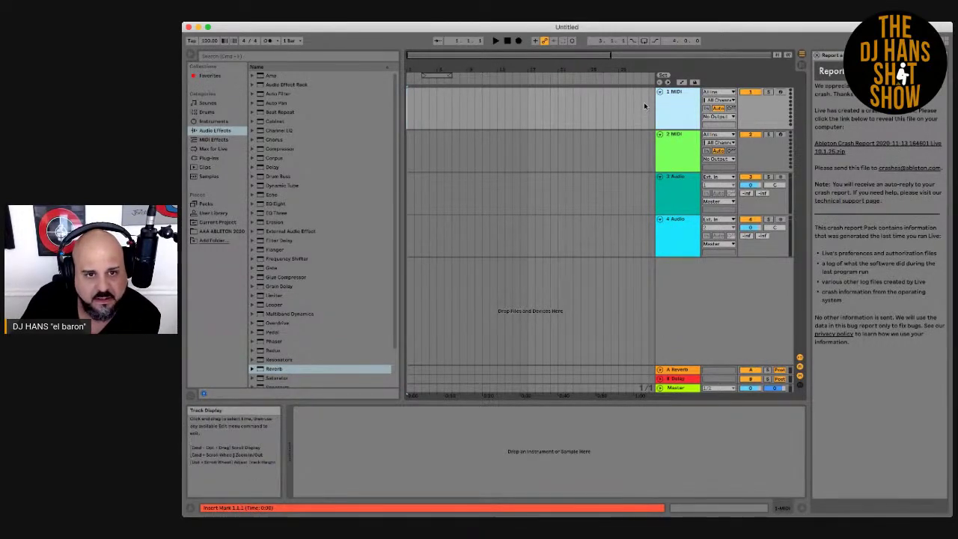
{"action": "key", "text": "super+Tab"}
{"action": "key", "text": "Delete"}
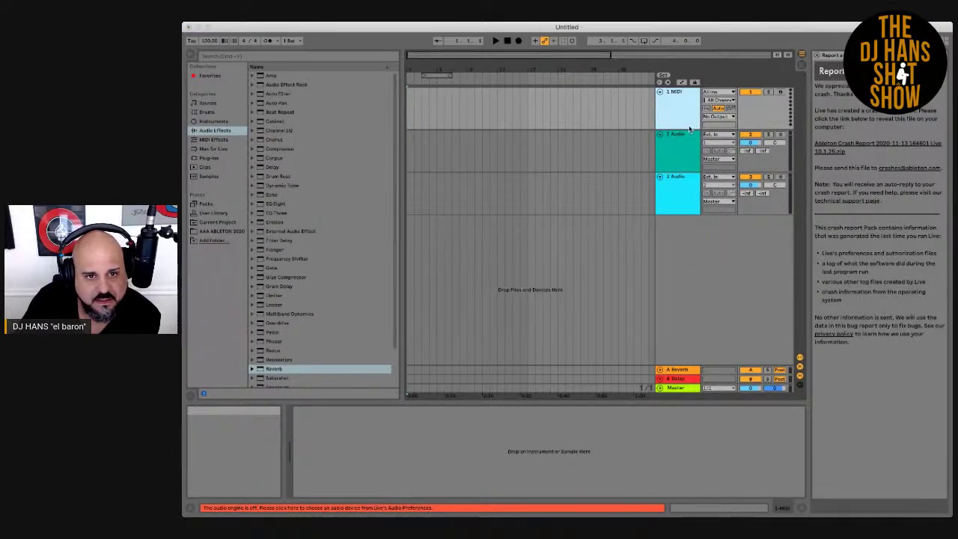
{"action": "key", "text": "Delete"}
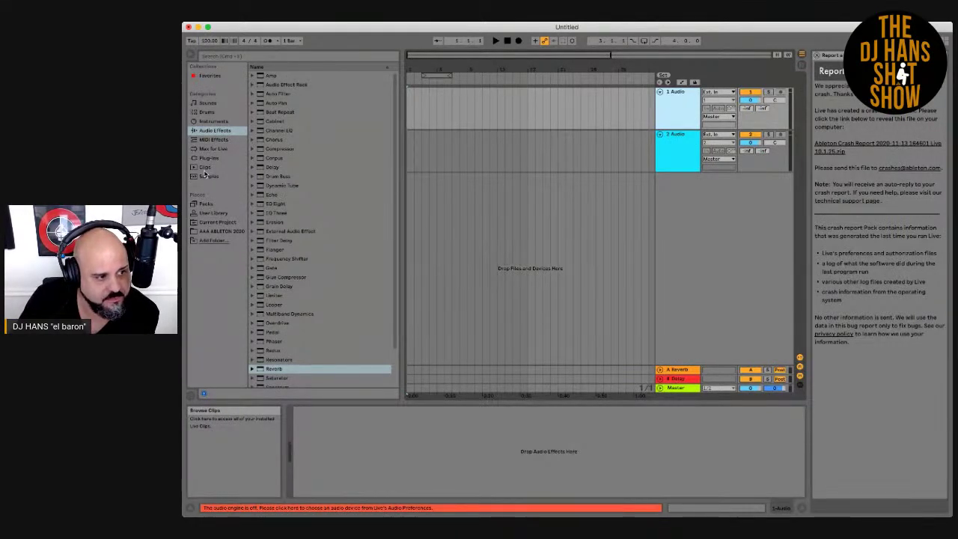
- Browse the AAA ABLETON 2020 folder to the Class_A_Samples pack's CAS_ATH_SFX subfolder and preview CAS_ATH_130_SFX_06.wav
{"action": "left_click", "coordinate": [218, 230]}
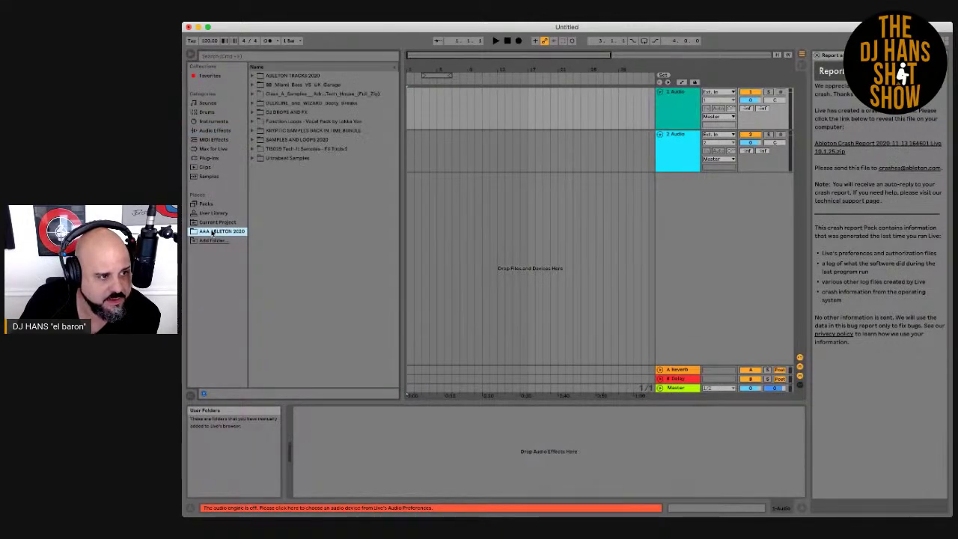
{"action": "left_click", "coordinate": [255, 113]}
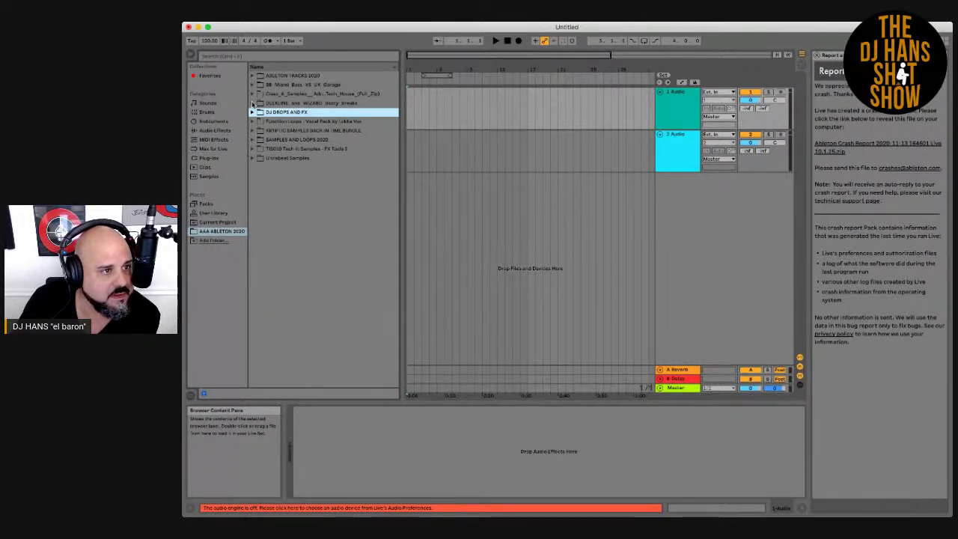
{"action": "left_click", "coordinate": [253, 94]}
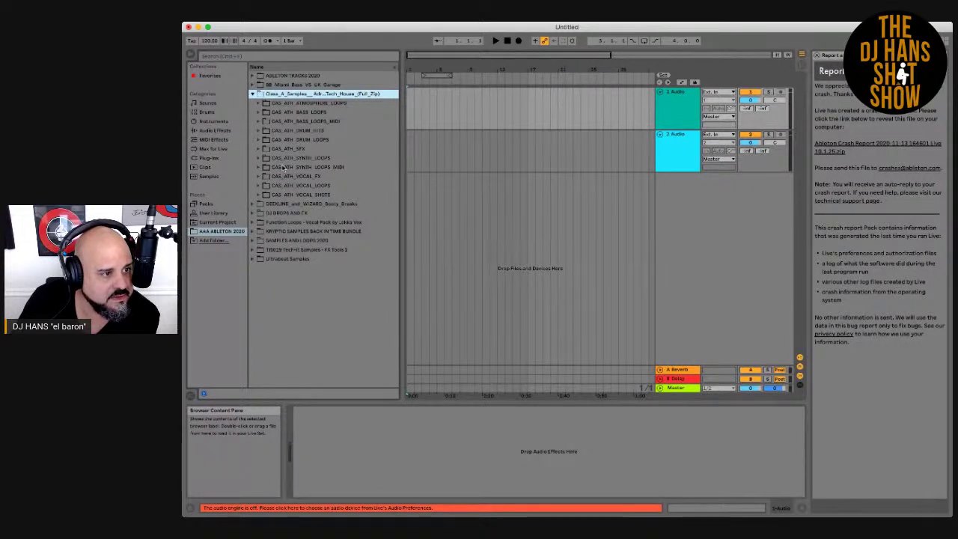
{"action": "left_click", "coordinate": [264, 150]}
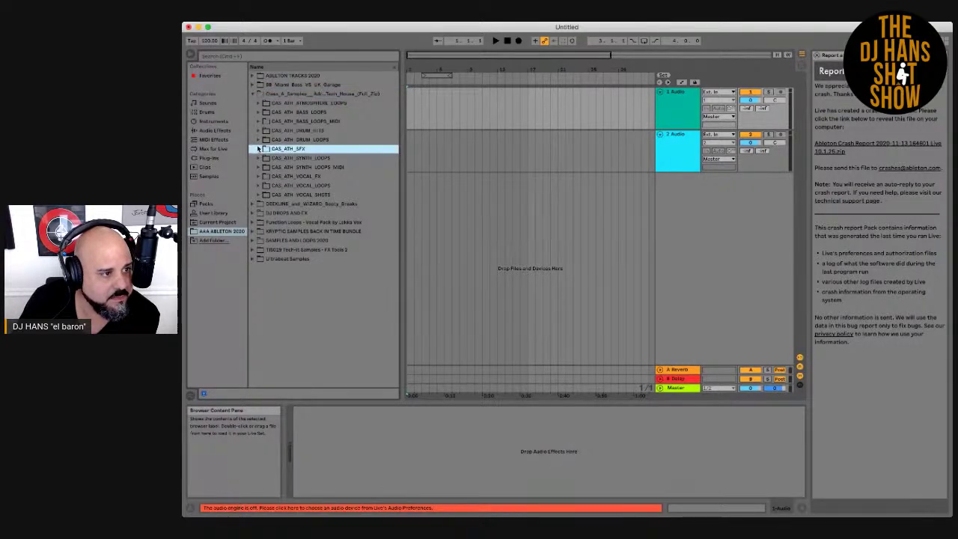
{"action": "left_click", "coordinate": [258, 149]}
{"action": "left_click", "coordinate": [319, 205]}
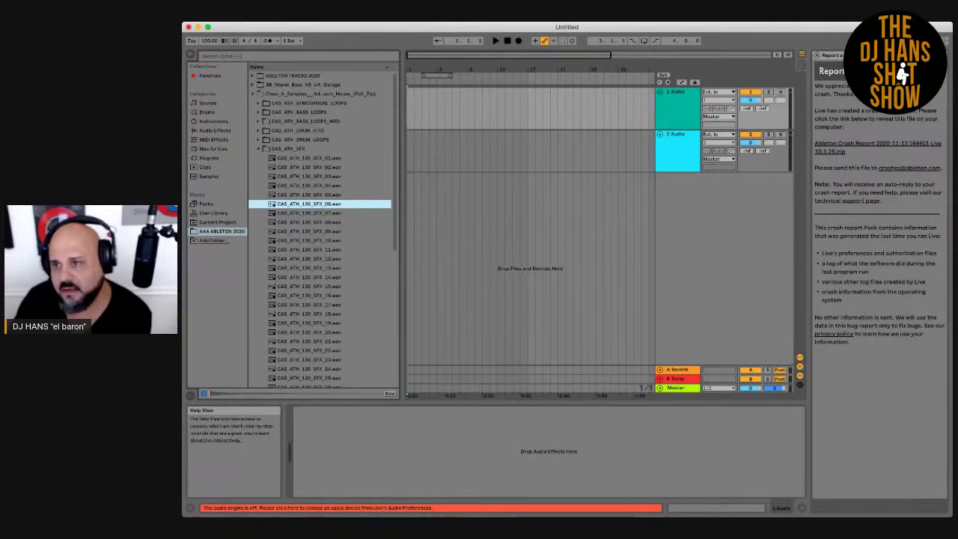
- Audition the samples CAS_ATH_130_SFX_05.wav and CAS_ATH_130_SFX_07.wav
{"action": "key", "text": "super+Tab"}
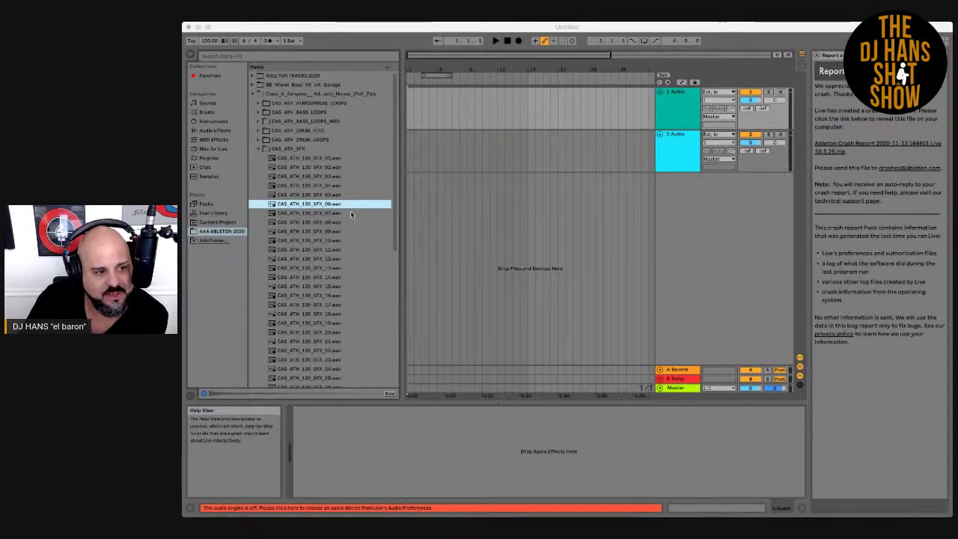
{"action": "left_click", "coordinate": [308, 199]}
{"action": "left_click", "coordinate": [307, 196]}
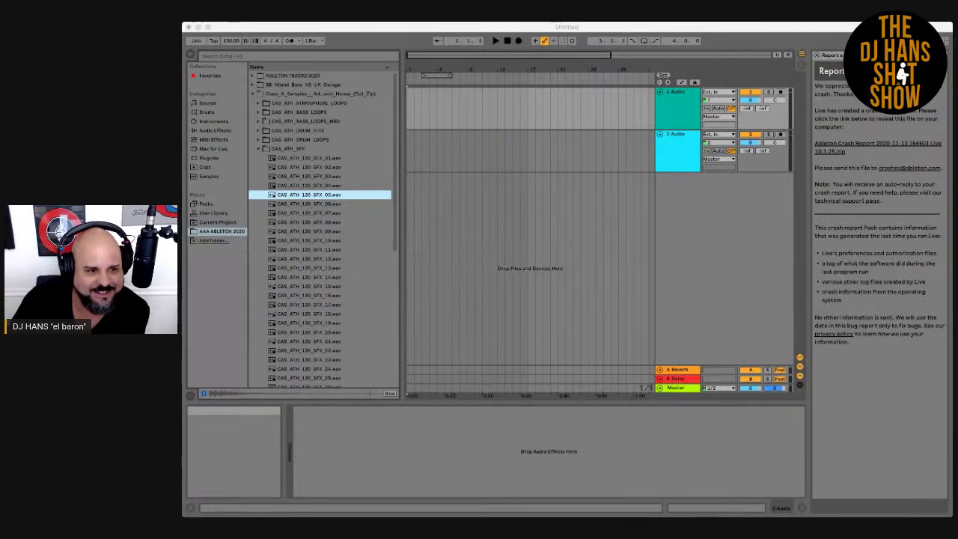
{"action": "left_click", "coordinate": [446, 130]}
{"action": "left_click", "coordinate": [307, 213]}
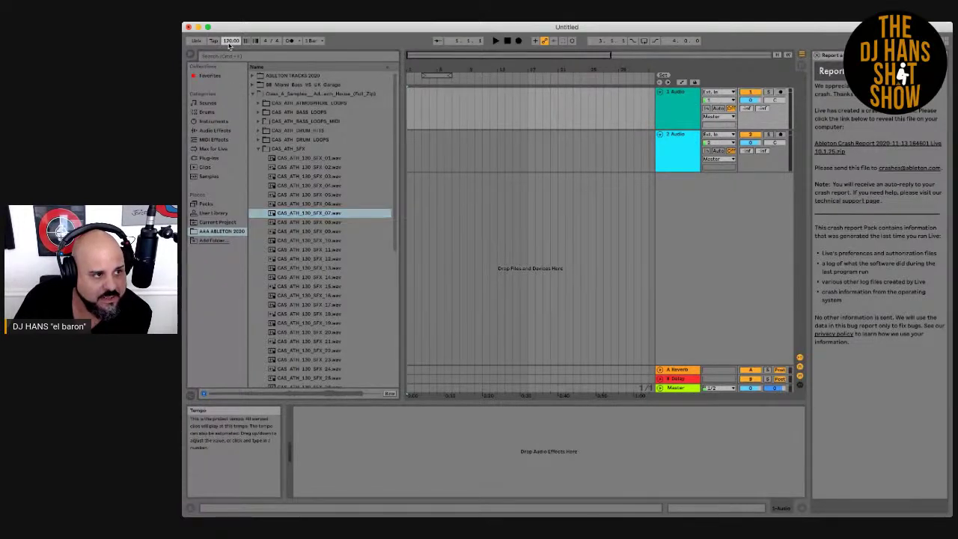
- Set the project tempo to 126 BPM
{"action": "type", "text": "12"}
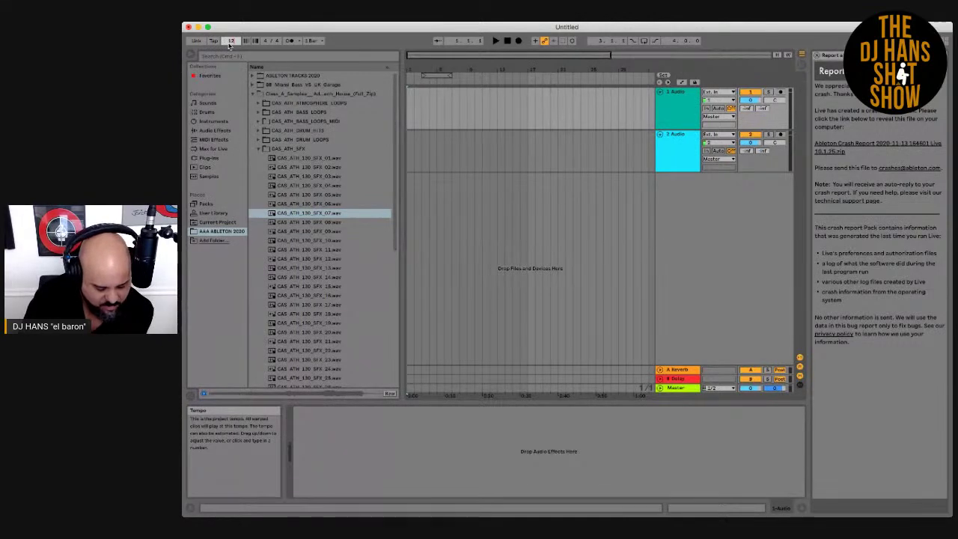
{"action": "type", "text": "5"}
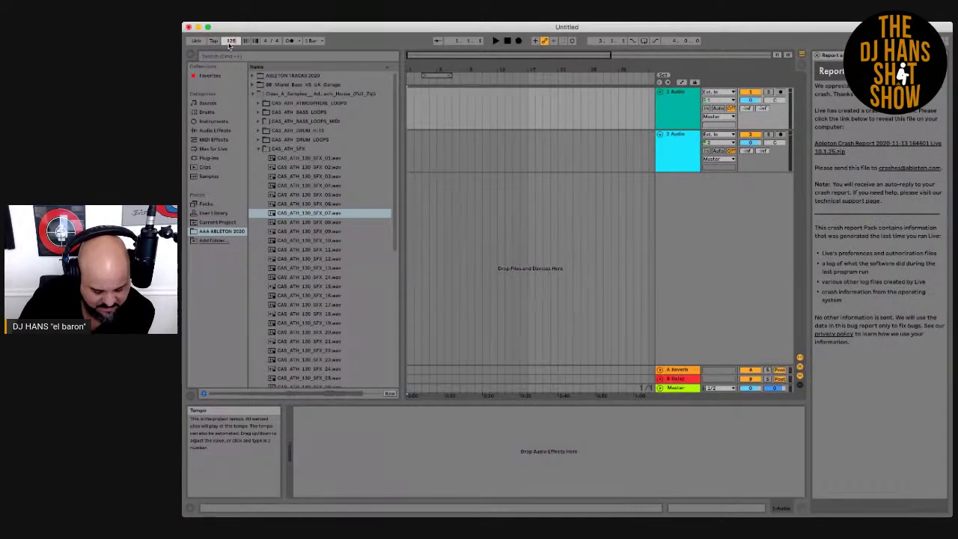
{"action": "key", "text": "Return"}
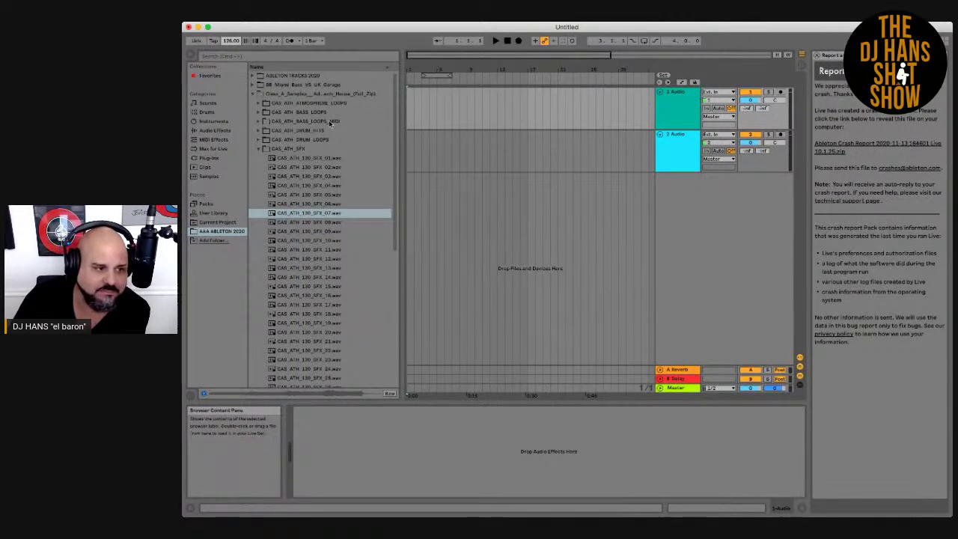
- Place CAS_ATH_130_SFX_07.wav at the start of the first audio track and play it back
{"action": "left_click_drag", "start_coordinate": [299, 215], "coordinate": [410, 129]}
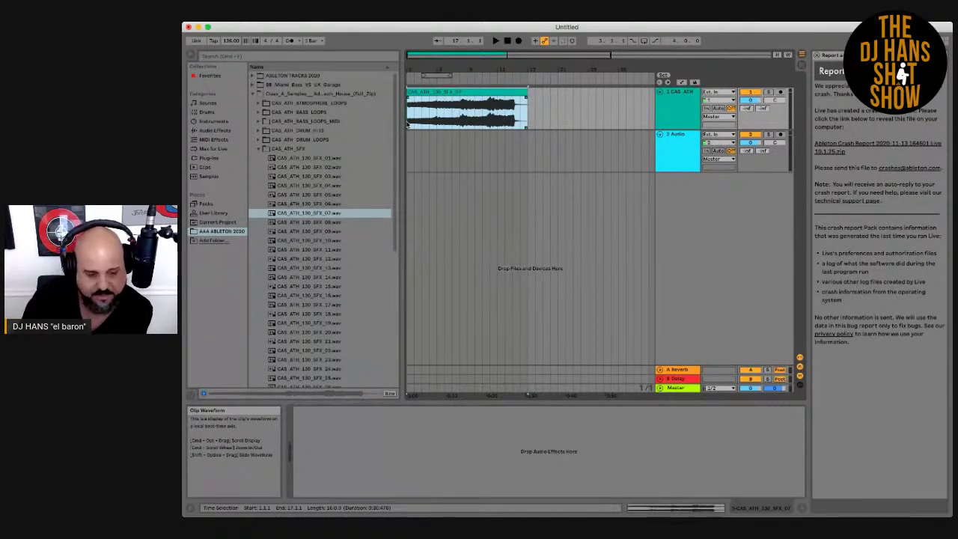
{"action": "key", "text": "space"}
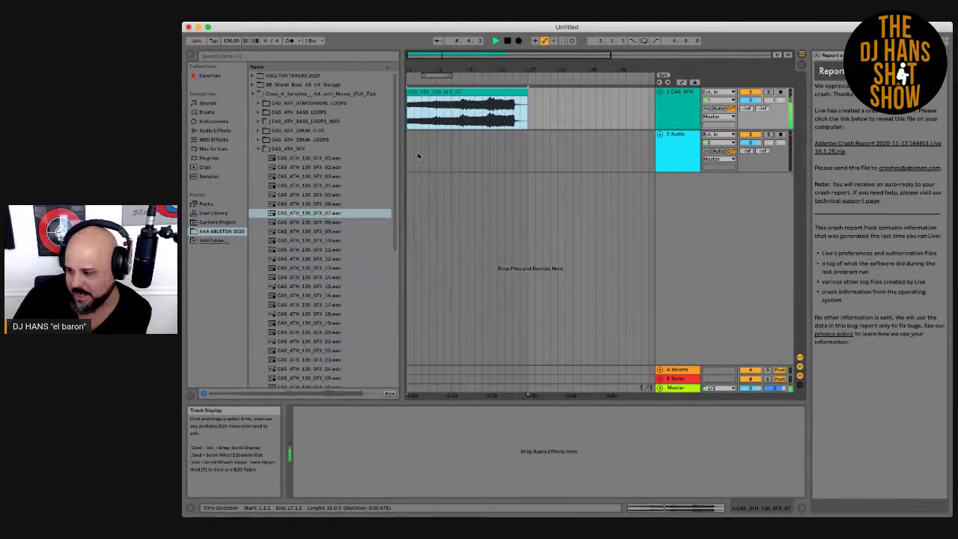
{"action": "left_click", "coordinate": [507, 40]}
{"action": "left_click", "coordinate": [485, 118]}
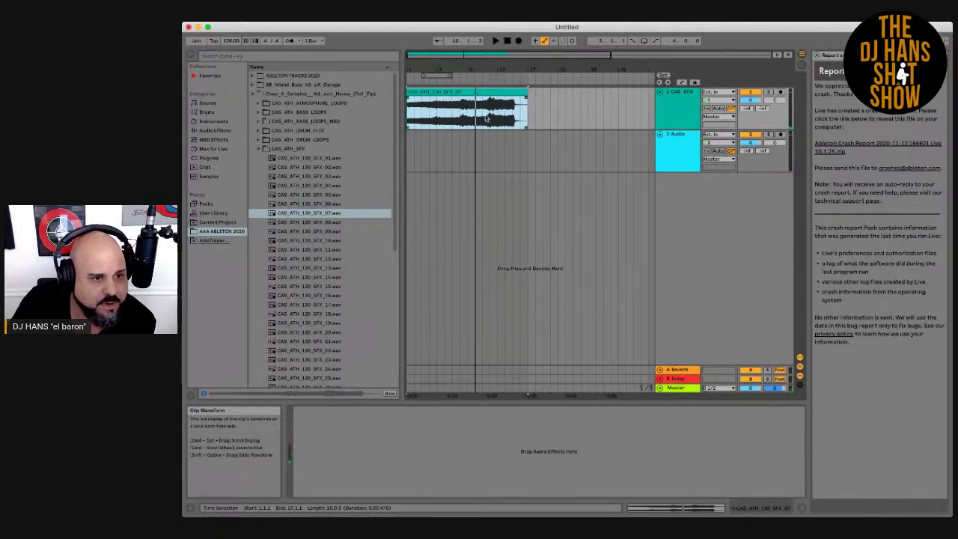
- Set the arrangement loop to start at 1.1.1 with a length of 13 bars and select its range
{"action": "left_click_drag", "start_coordinate": [424, 77], "coordinate": [506, 78]}
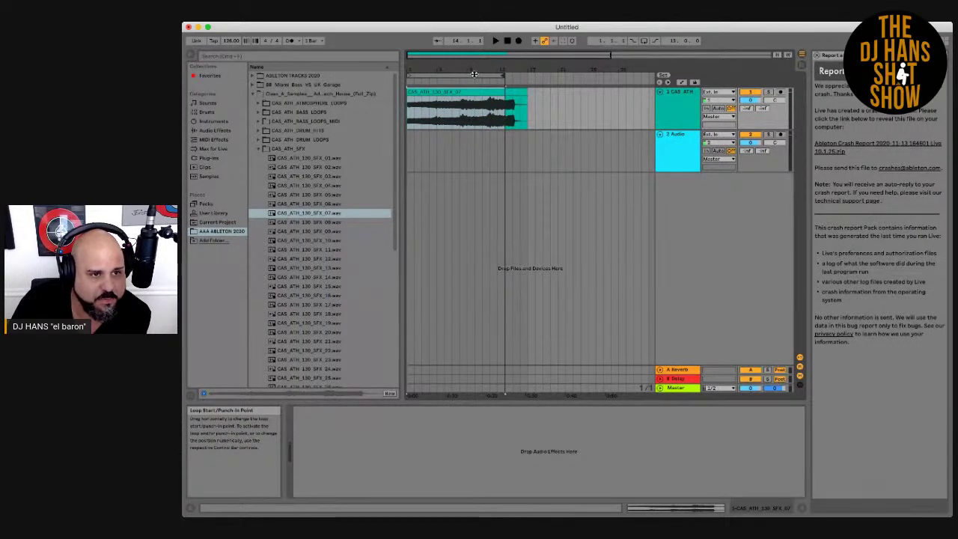
{"action": "left_click", "coordinate": [473, 73]}
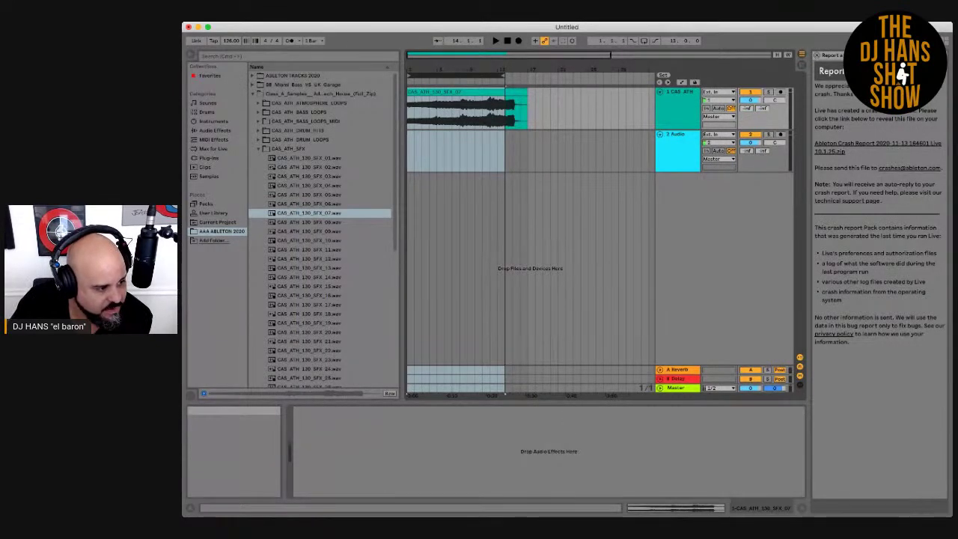
- Import the song I_Don_t_Like_Anyone_Extended_Mix onto the second audio track, starting at bar 12
{"action": "key", "text": "super+Tab"}
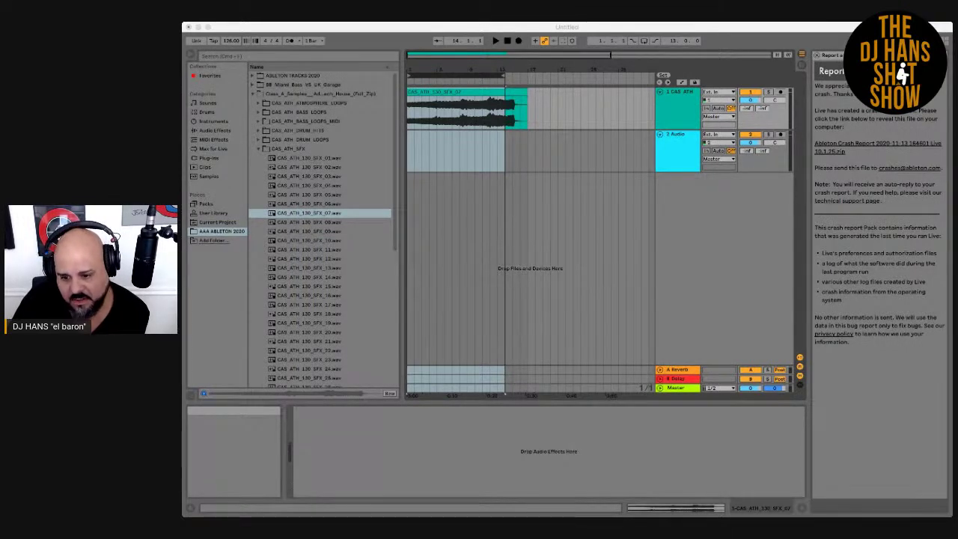
{"action": "left_click_drag", "start_coordinate": [514, 200], "coordinate": [494, 150]}
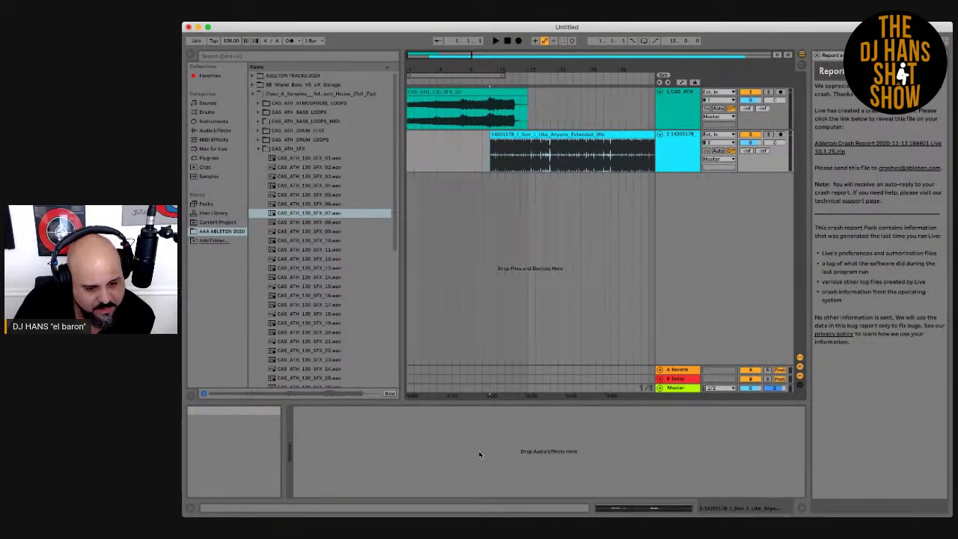
- Add a warp marker at the extended mix clip's first transient and set it as 1.1.1 and the clip's start
{"action": "double_click", "coordinate": [585, 143]}
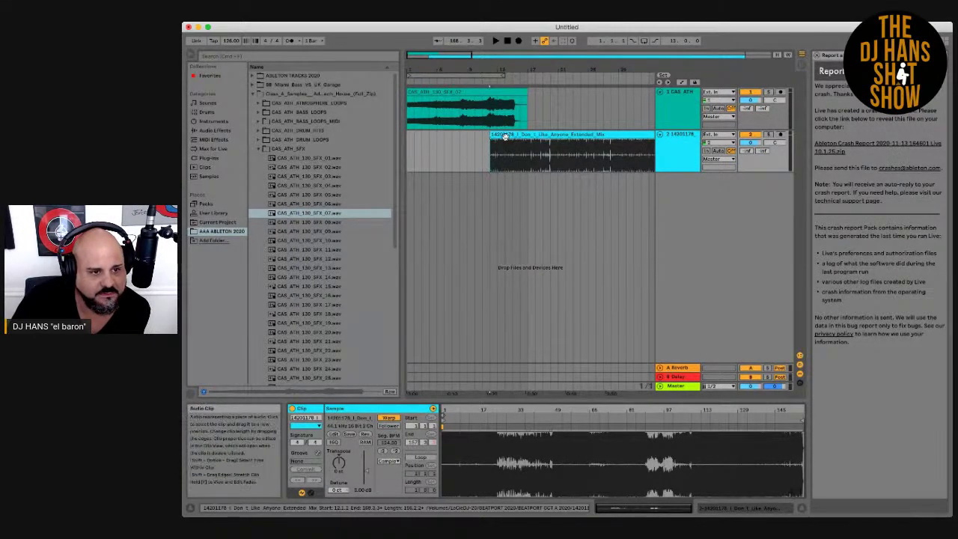
{"action": "left_click_drag", "start_coordinate": [445, 410], "coordinate": [444, 409]}
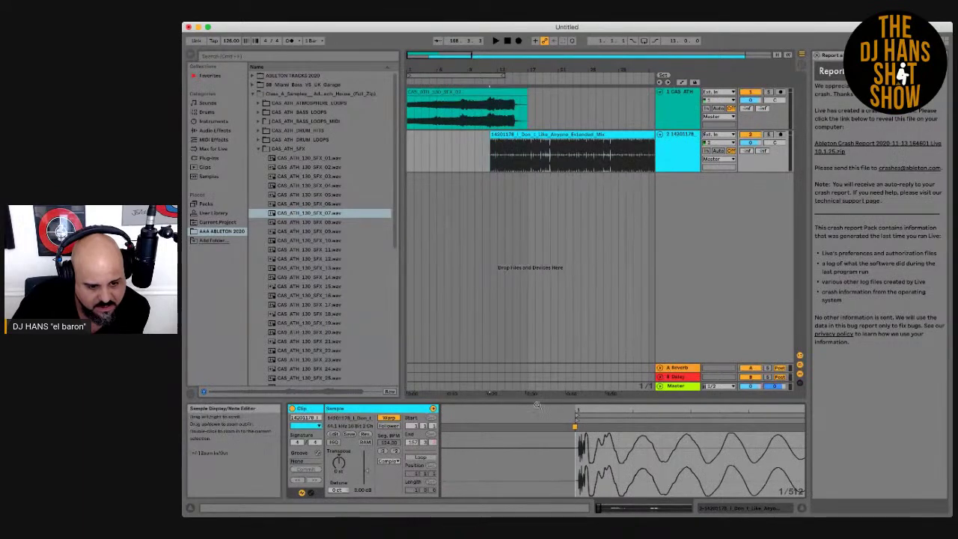
{"action": "left_click_drag", "start_coordinate": [578, 411], "coordinate": [575, 450]}
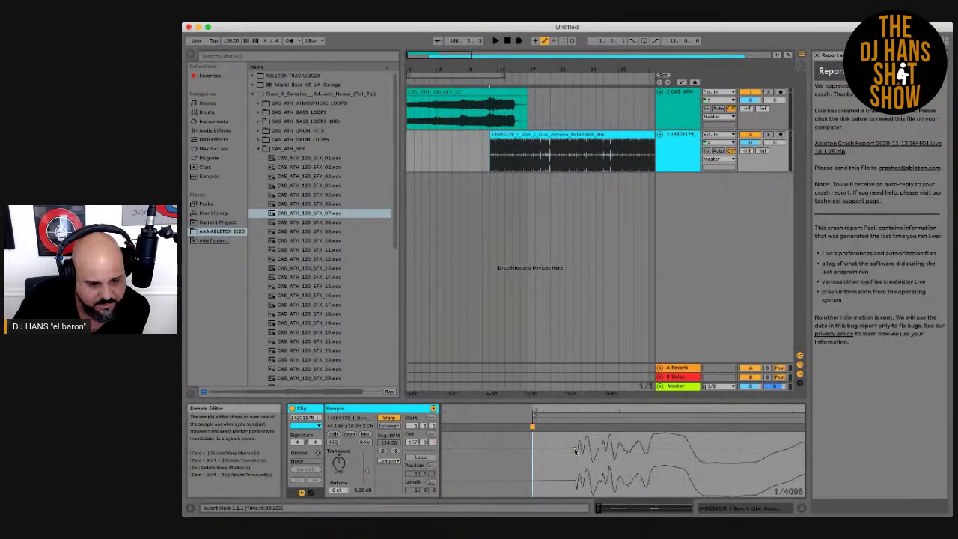
{"action": "double_click", "coordinate": [575, 449]}
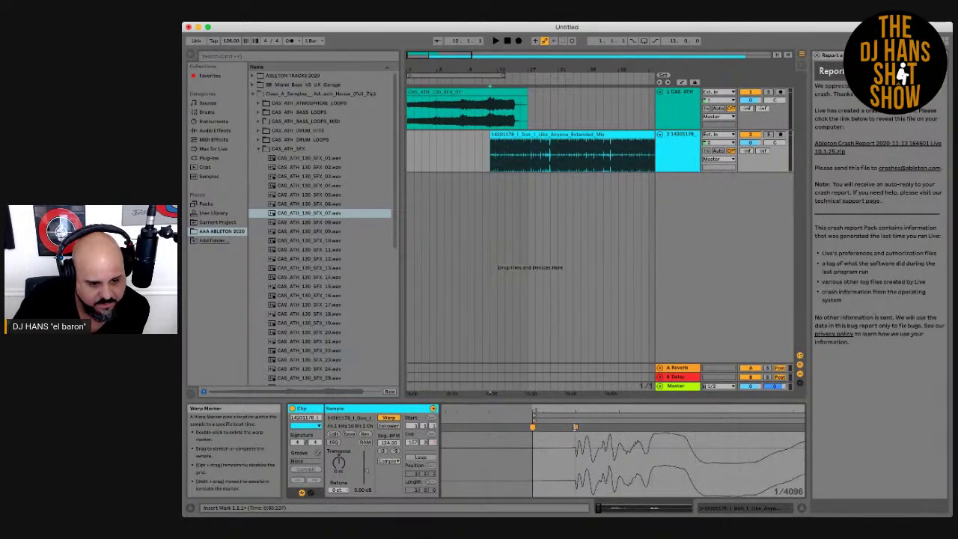
{"action": "left_click", "coordinate": [594, 308]}
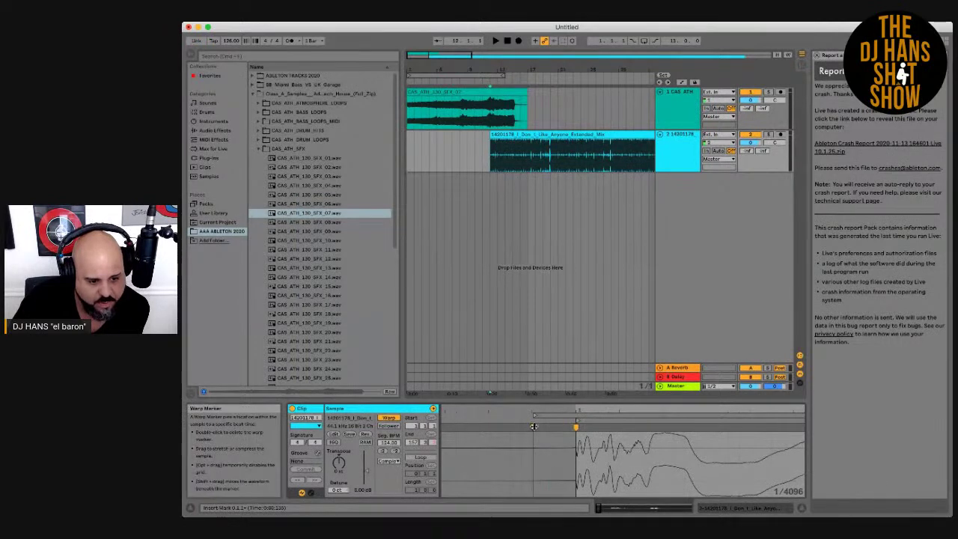
{"action": "left_click", "coordinate": [563, 414]}
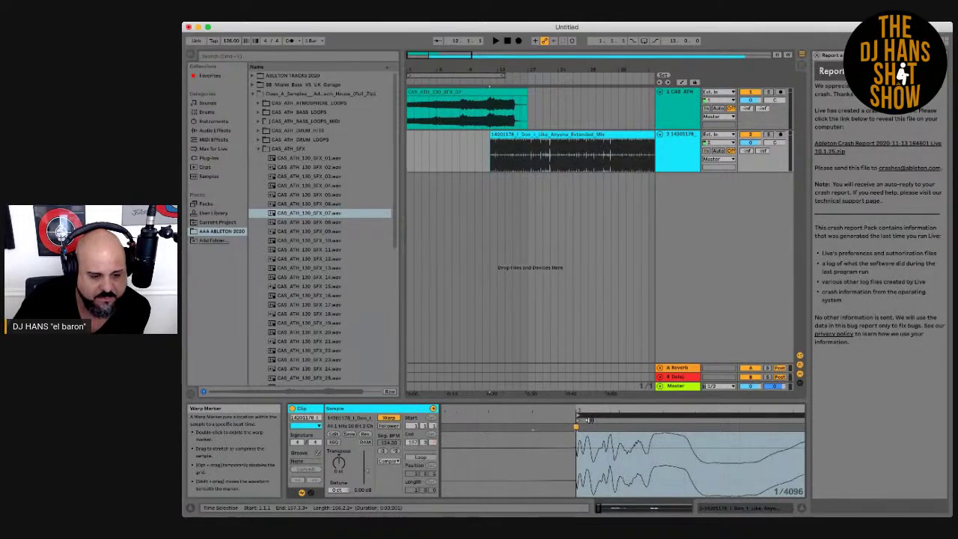
- Turn on the metronome and play the extended mix from bar 12 to check its timing
{"action": "mouse_move", "coordinate": [607, 409]}
{"action": "left_mouse_down"}
{"action": "mouse_move", "coordinate": [607, 322]}
{"action": "mouse_move", "coordinate": [607, 425]}
{"action": "left_mouse_up"}
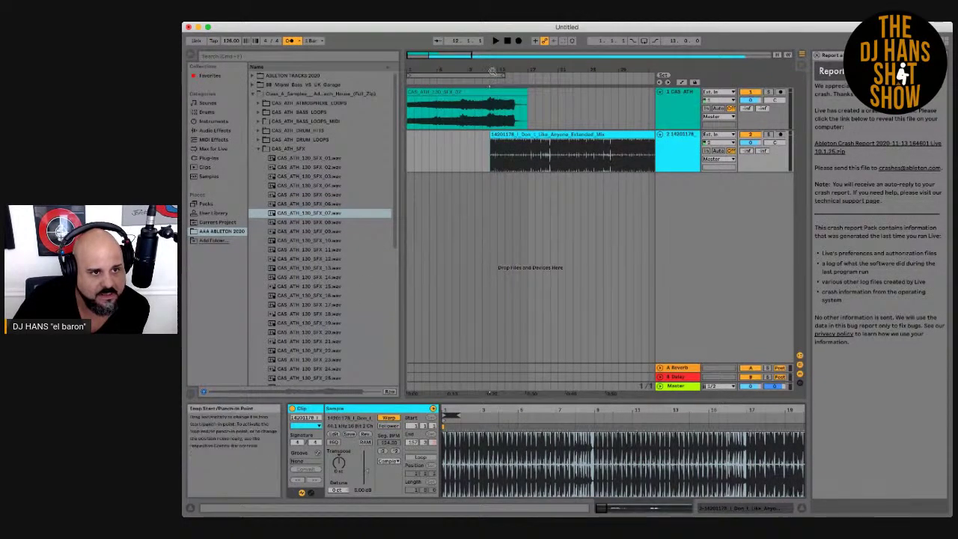
{"action": "left_click", "coordinate": [495, 41]}
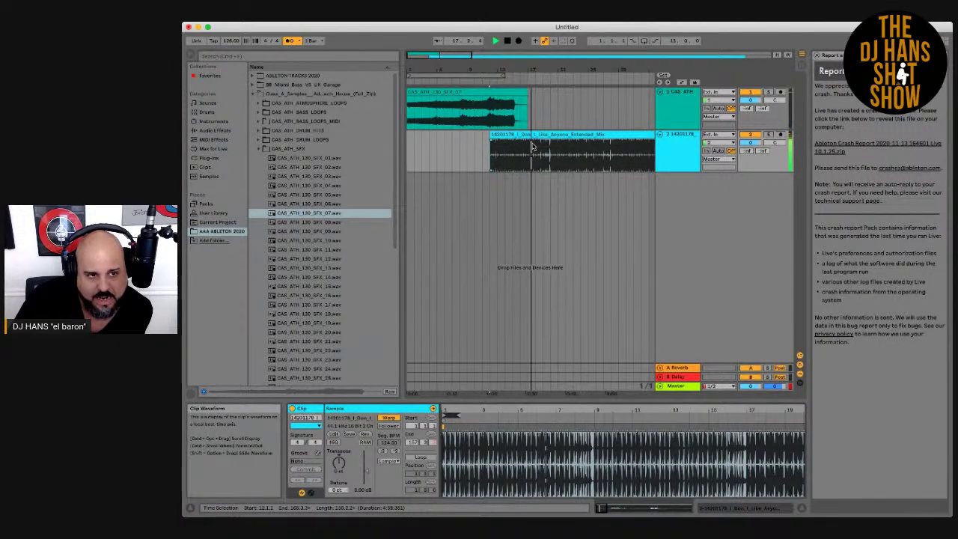
- Delete the CAS_ATH_130_SFX_07 clip from the first audio track and stop playback
{"action": "left_click", "coordinate": [465, 92]}
{"action": "key", "text": "Delete"}
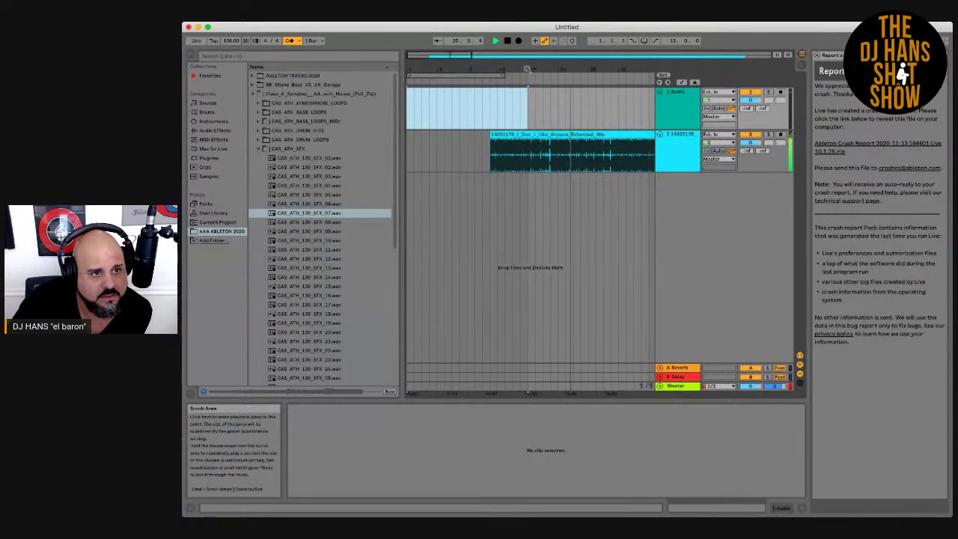
{"action": "left_click", "coordinate": [507, 42]}
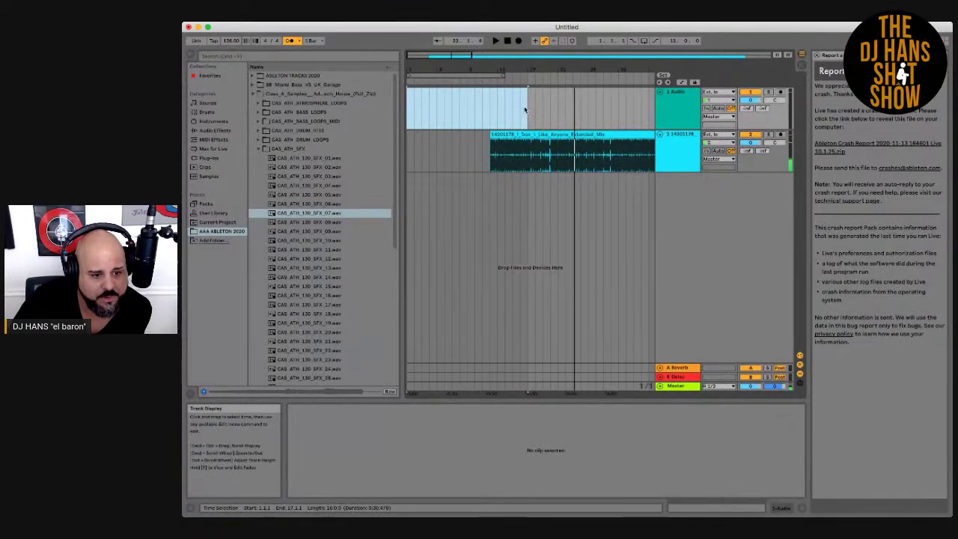
- Audition samples SFX_10, SFX_15 and SFX_19, and place CAS_ATH_130_SFX_19.wav at the start of the first audio track
{"action": "left_click", "coordinate": [307, 241]}
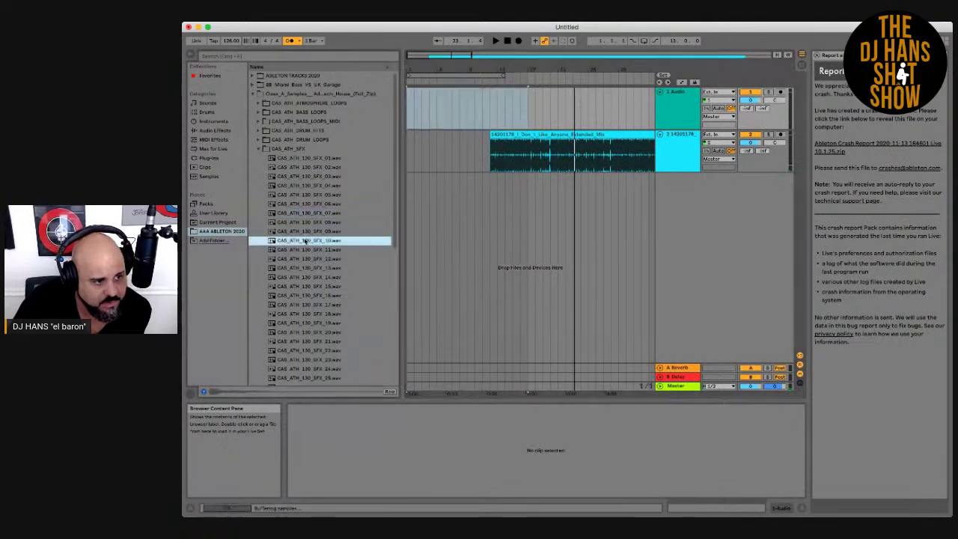
{"action": "left_click", "coordinate": [315, 286]}
{"action": "left_click", "coordinate": [309, 323]}
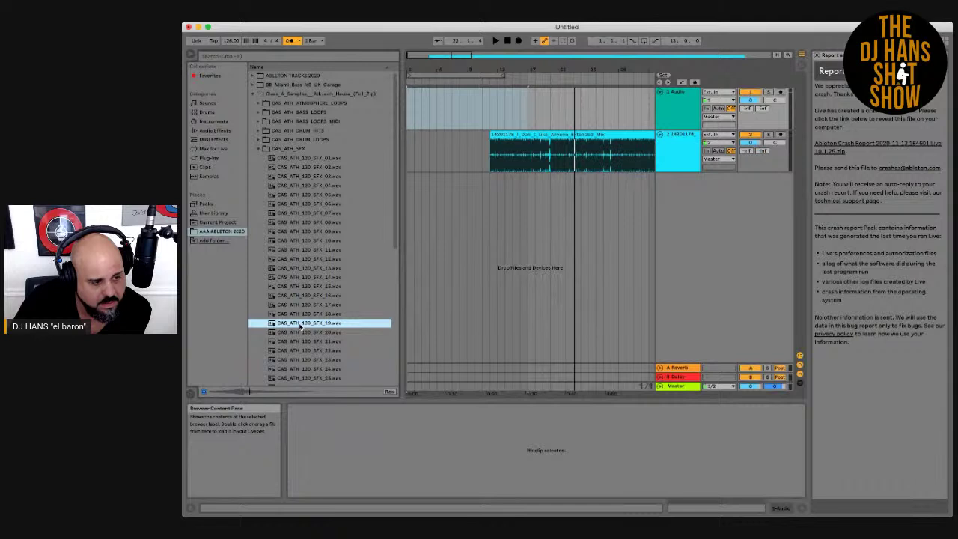
{"action": "left_click_drag", "start_coordinate": [301, 325], "coordinate": [408, 114]}
{"action": "left_click_drag", "start_coordinate": [301, 322], "coordinate": [412, 116]}
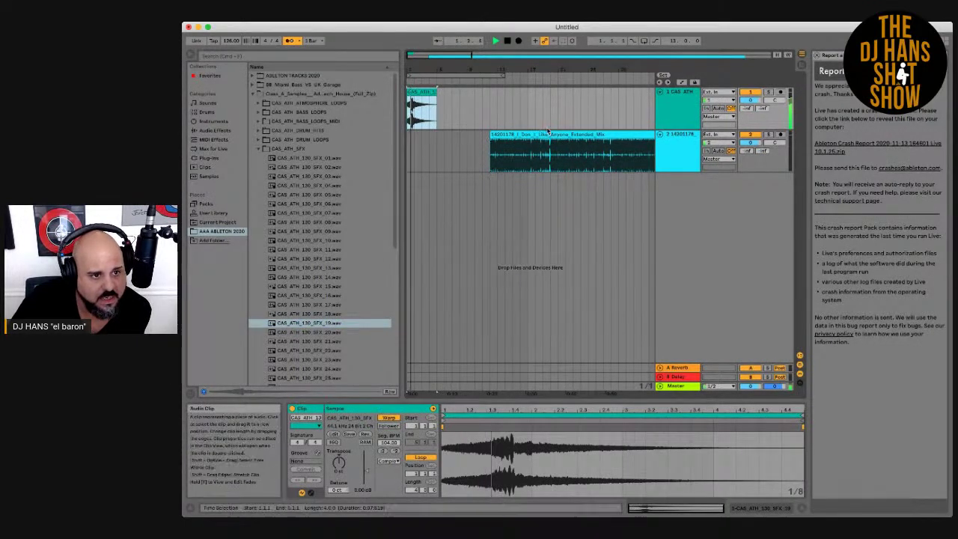
- Move the extended mix clip on the second track earlier so it starts at bar 2
{"action": "left_click_drag", "start_coordinate": [529, 136], "coordinate": [455, 134]}
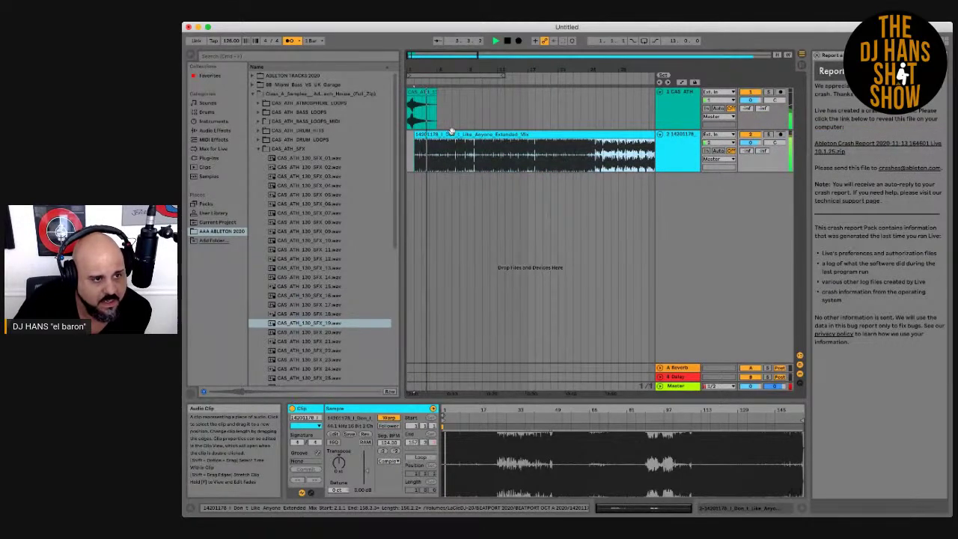
- Play the arrangement from the sound-effect intro and skip ahead to the later part of the extended mix to check it
{"action": "key", "text": "space"}
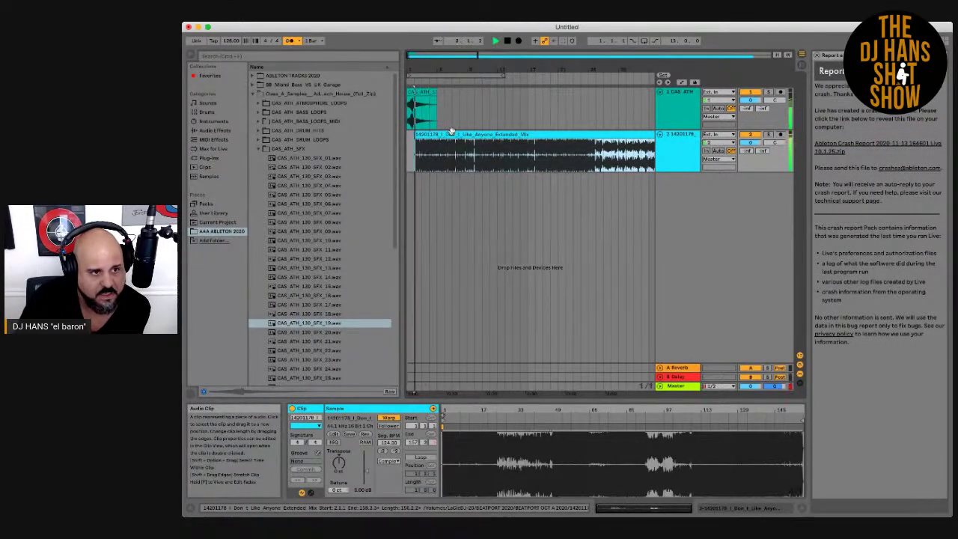
{"action": "left_click", "coordinate": [418, 76]}
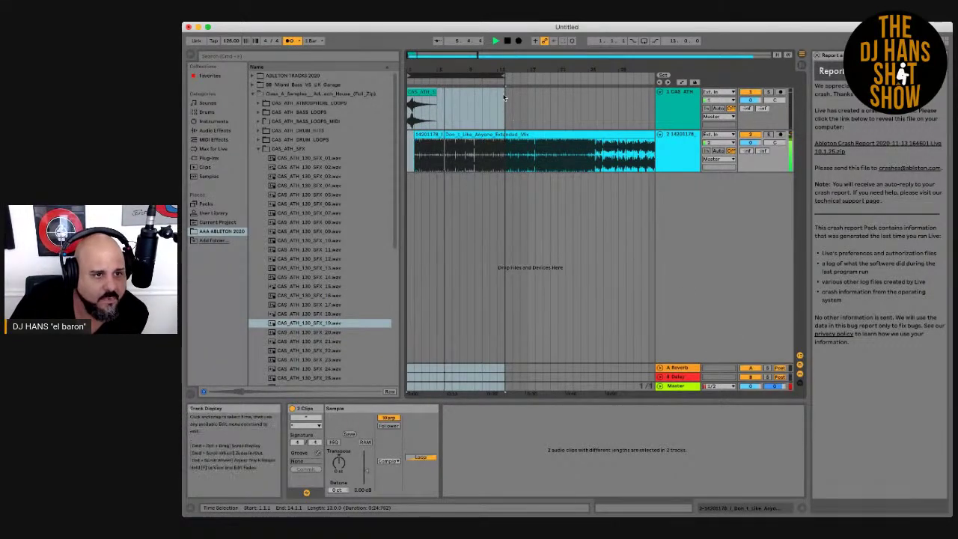
{"action": "left_click_drag", "start_coordinate": [500, 66], "coordinate": [499, 64]}
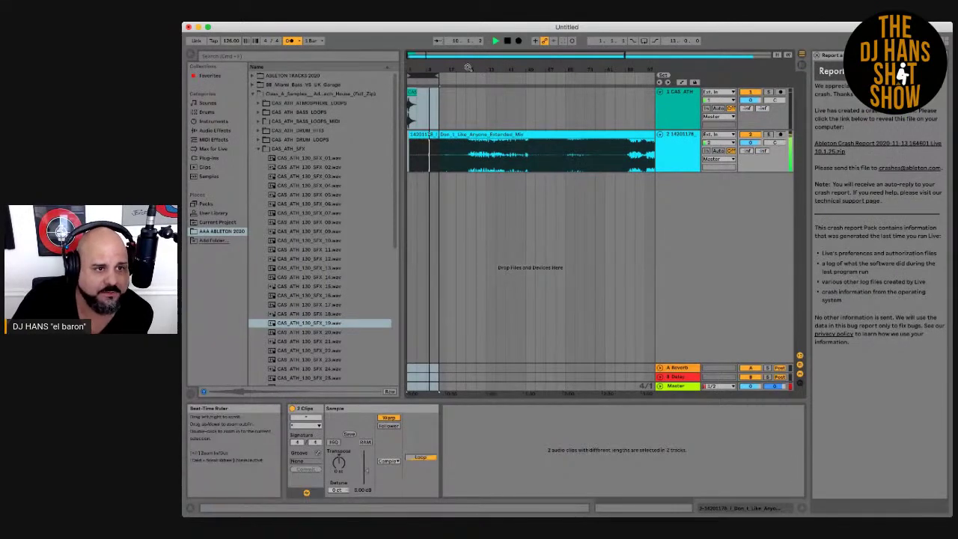
{"action": "left_click_drag", "start_coordinate": [468, 69], "coordinate": [467, 67]}
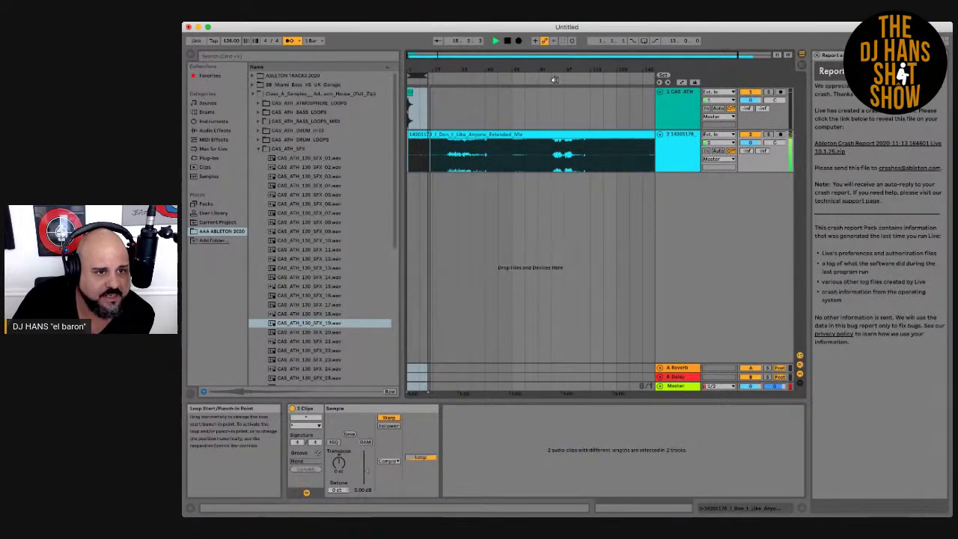
{"action": "left_click", "coordinate": [554, 80]}
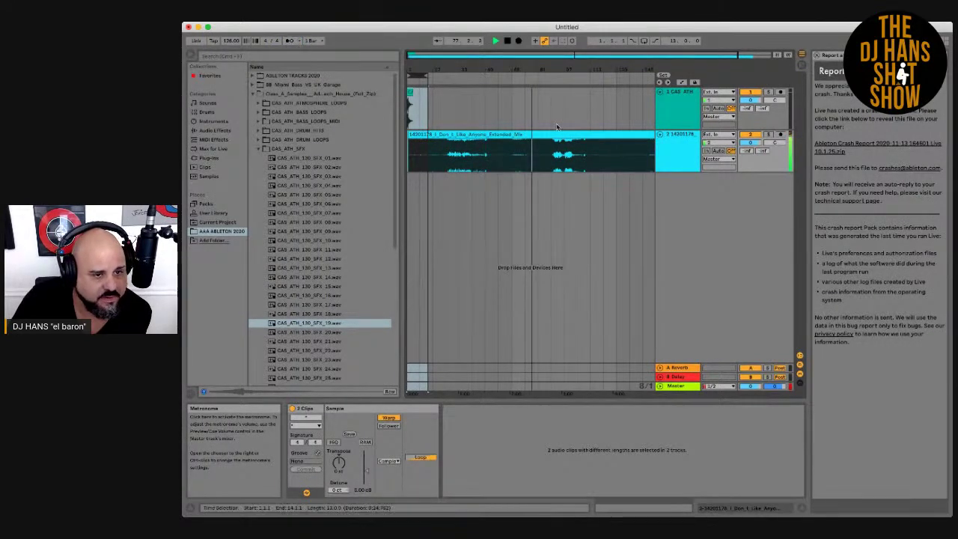
- Find the start of the extended mix's outro by playing it and add a locator at bar 126
{"action": "left_click", "coordinate": [605, 80]}
{"action": "mouse_move", "coordinate": [613, 66]}
{"action": "left_mouse_down"}
{"action": "mouse_move", "coordinate": [593, 62]}
{"action": "mouse_move", "coordinate": [603, 66]}
{"action": "left_mouse_up"}
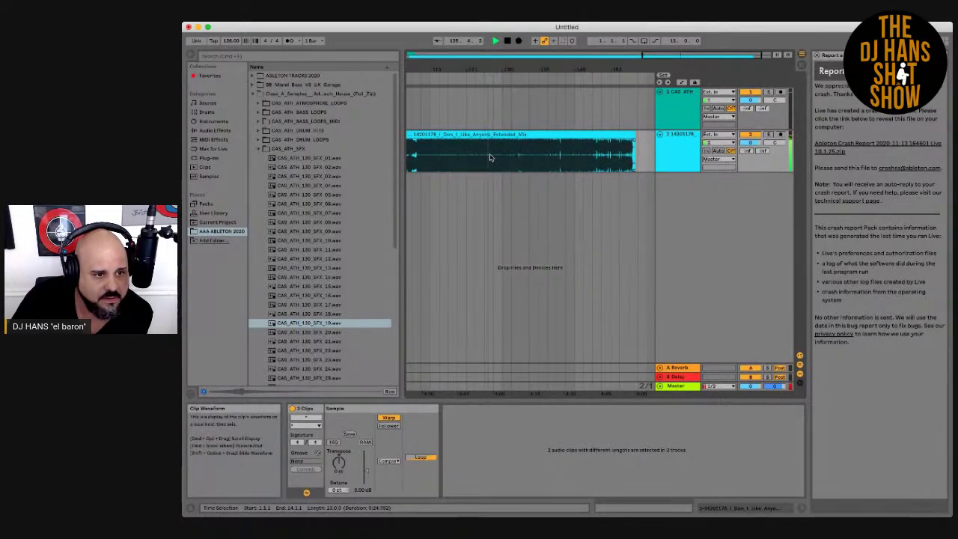
{"action": "left_click", "coordinate": [494, 87]}
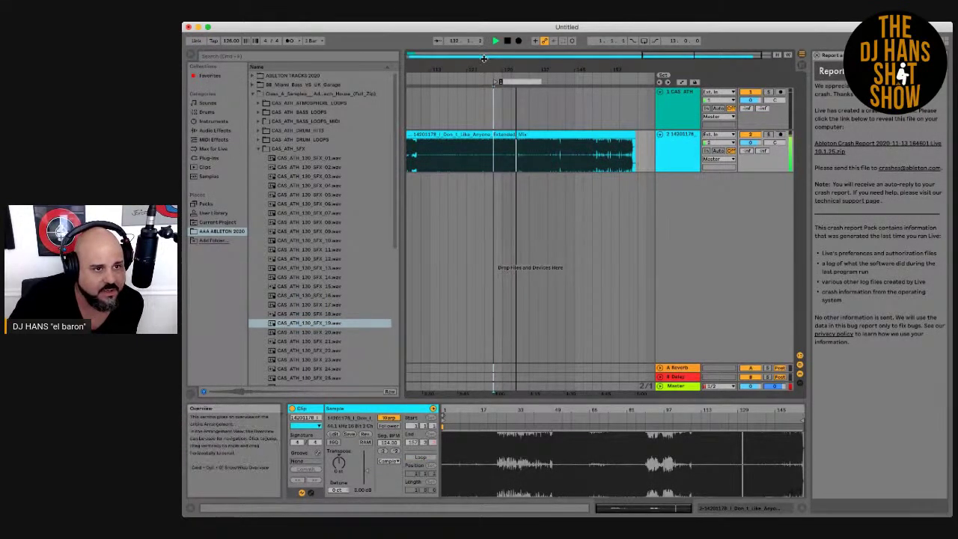
{"action": "left_click_drag", "start_coordinate": [487, 67], "coordinate": [505, 83]}
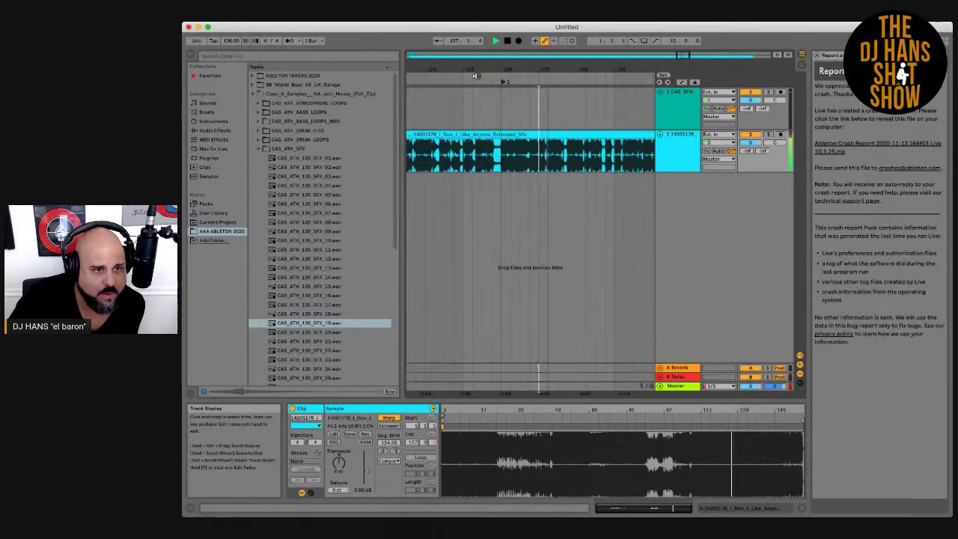
{"action": "left_click_drag", "start_coordinate": [465, 72], "coordinate": [527, 69]}
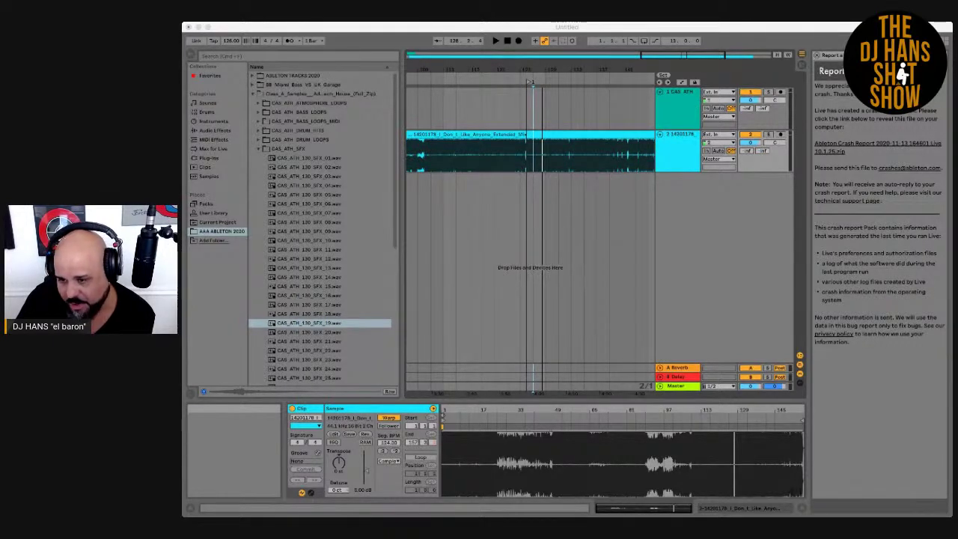
- Place 14275732_I_Am_Ready_Original_Mix on a new third track at bar 127 and set its start marker on the first transient
{"action": "left_click_drag", "start_coordinate": [654, 238], "coordinate": [520, 193]}
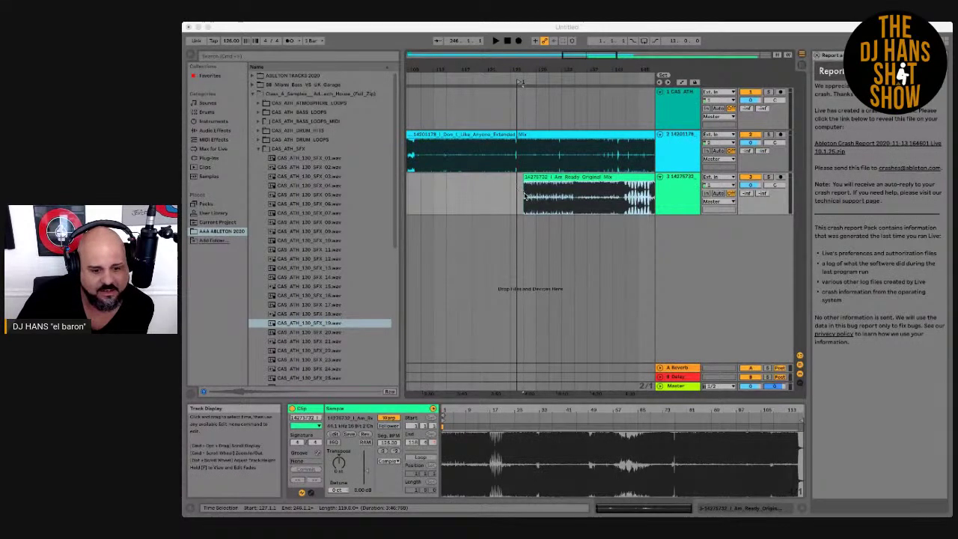
{"action": "left_click", "coordinate": [554, 182]}
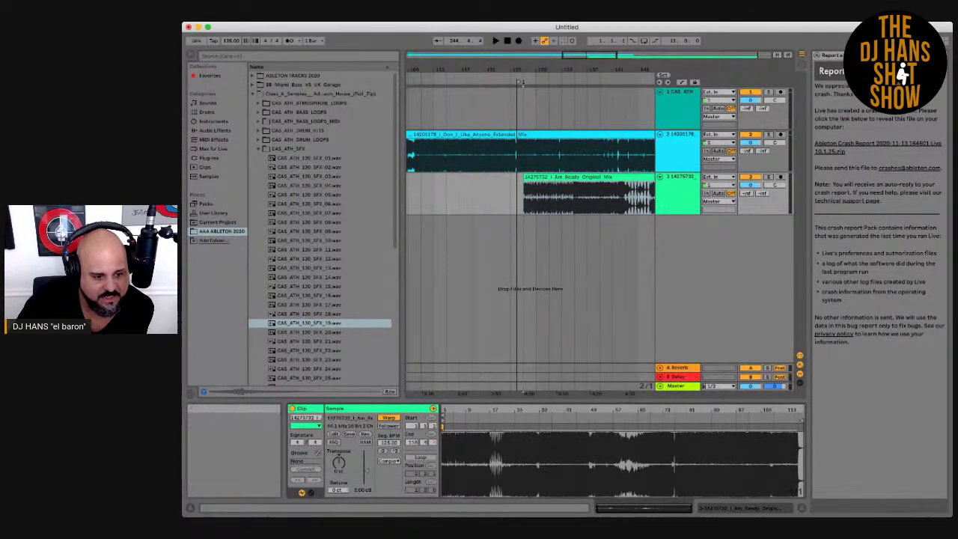
{"action": "left_click_drag", "start_coordinate": [447, 409], "coordinate": [616, 410]}
{"action": "left_click", "coordinate": [569, 449]}
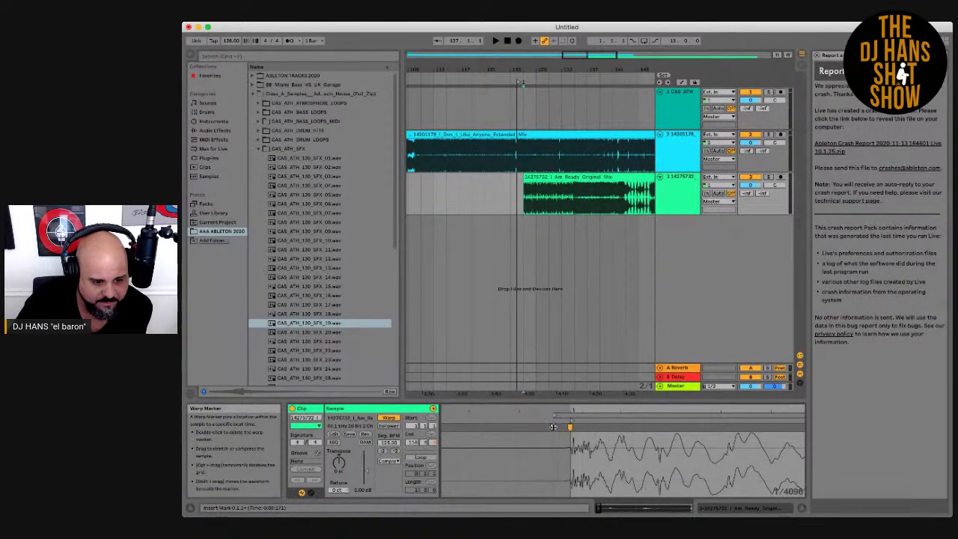
{"action": "left_click_drag", "start_coordinate": [556, 416], "coordinate": [584, 416]}
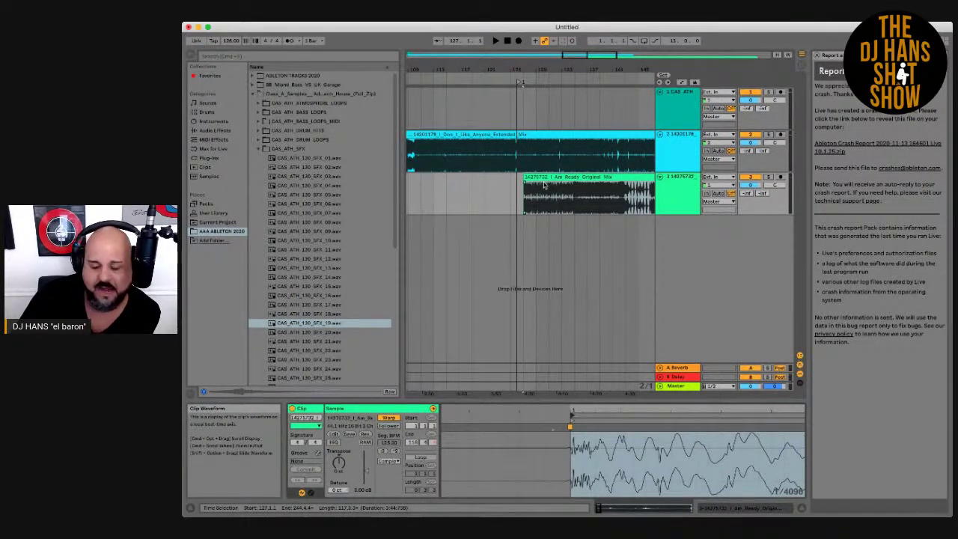
- Move the I Am Ready clip to the bar 126 locator and nudge it slightly earlier to align with the extended mix's kick
{"action": "left_click_drag", "start_coordinate": [571, 177], "coordinate": [565, 183]}
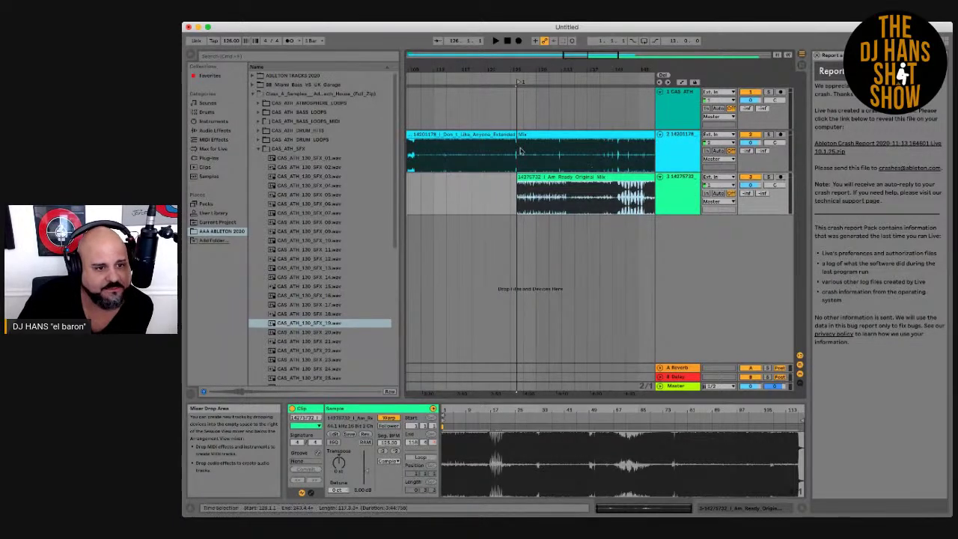
{"action": "left_click_drag", "start_coordinate": [515, 65], "coordinate": [499, 68]}
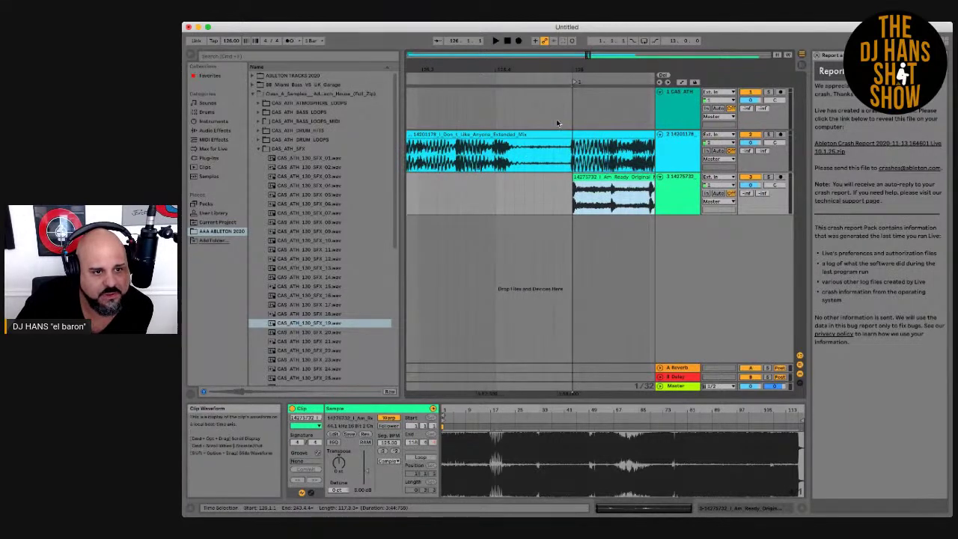
{"action": "left_click_drag", "start_coordinate": [575, 63], "coordinate": [574, 66]}
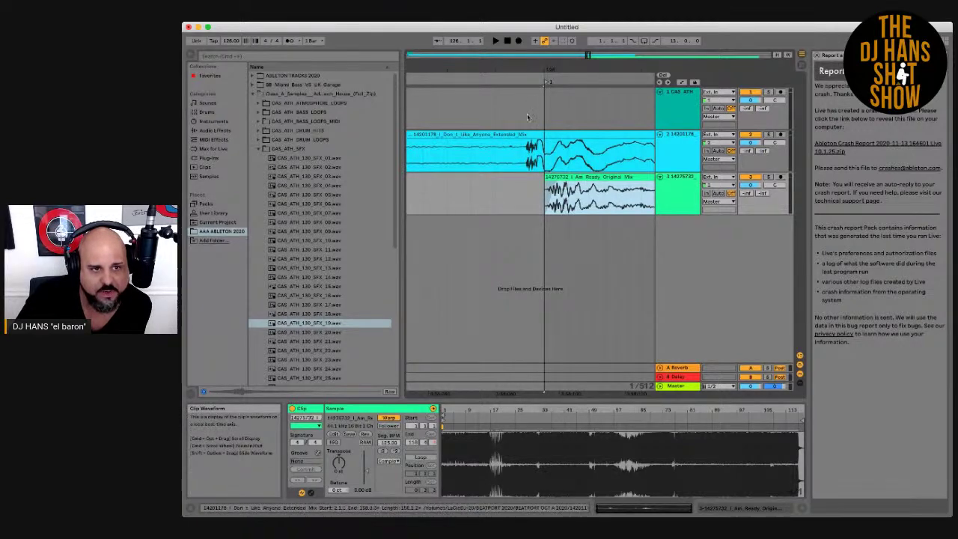
{"action": "left_click", "coordinate": [540, 146]}
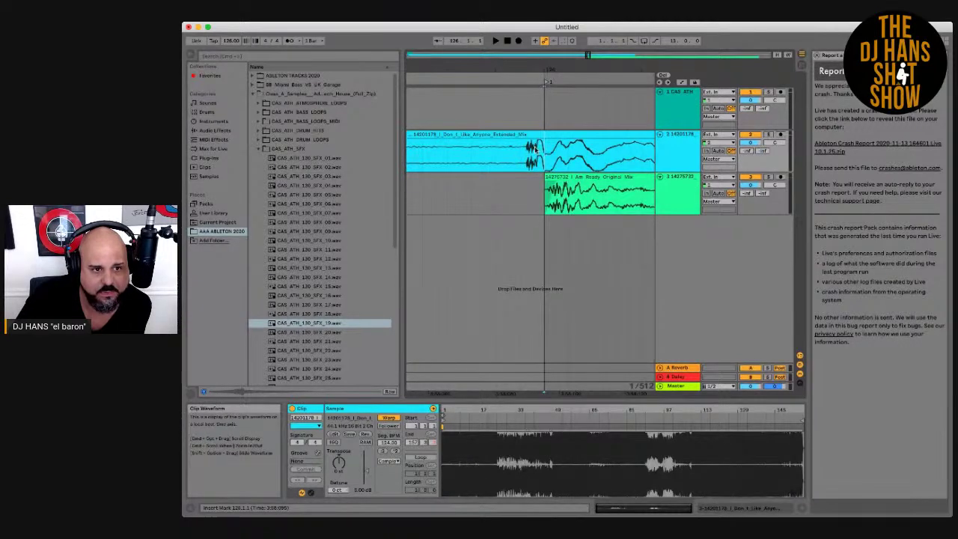
{"action": "mouse_move", "coordinate": [574, 178]}
{"action": "left_mouse_down"}
{"action": "mouse_move", "coordinate": [548, 177]}
{"action": "mouse_move", "coordinate": [561, 177]}
{"action": "left_mouse_up"}
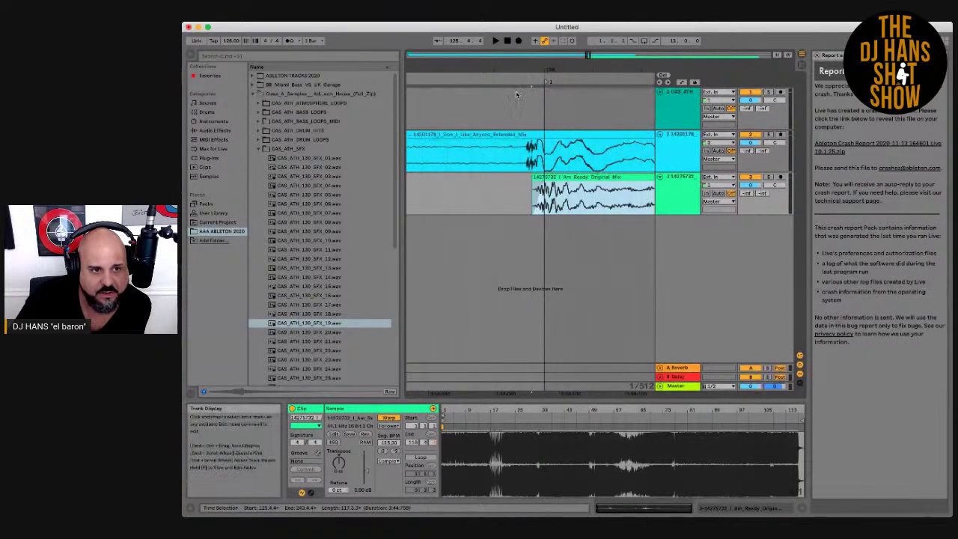
{"action": "left_click_drag", "start_coordinate": [528, 67], "coordinate": [528, 95]}
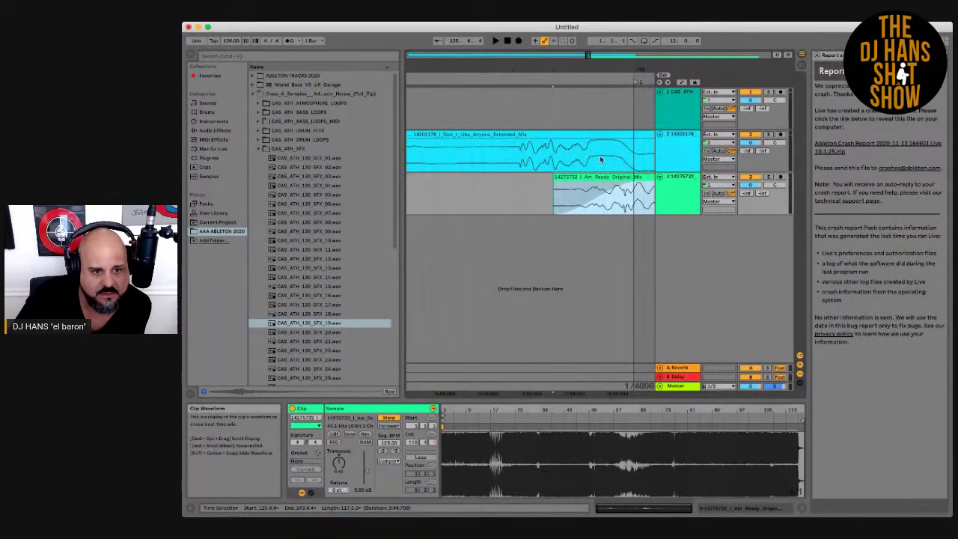
{"action": "left_click_drag", "start_coordinate": [609, 177], "coordinate": [576, 183]}
{"action": "left_click_drag", "start_coordinate": [539, 69], "coordinate": [523, 64]}
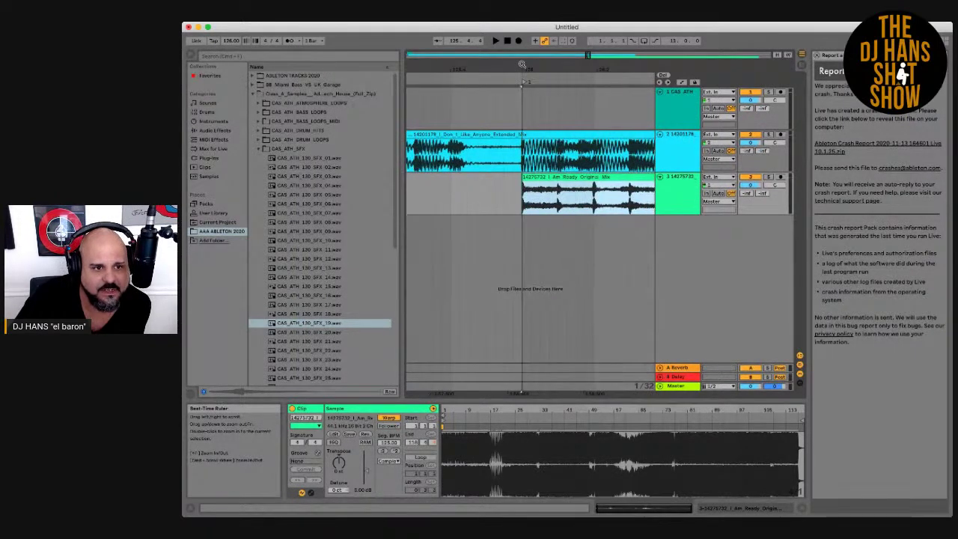
- Play the overlap from just before bar 126 and delete the extended mix from bar 141 to its end
{"action": "left_click", "coordinate": [433, 77]}
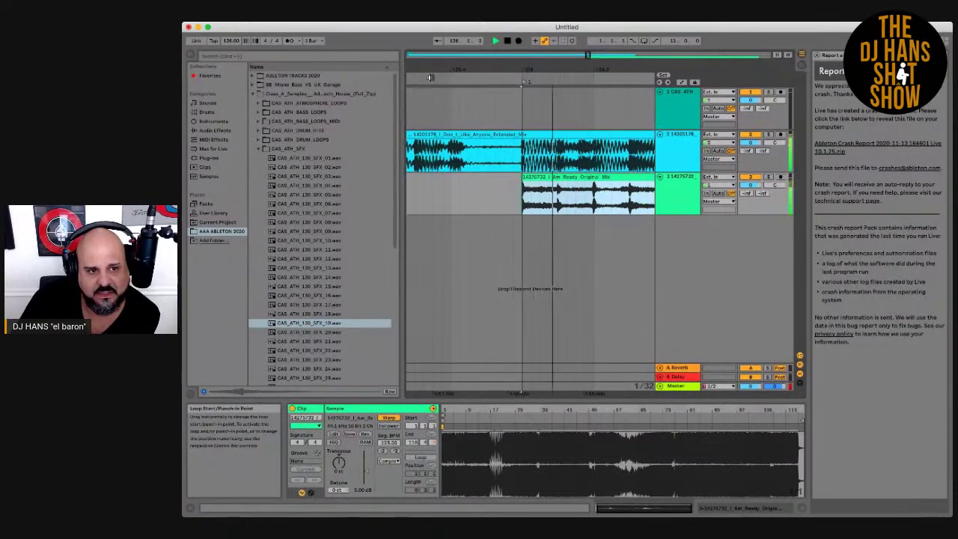
{"action": "left_click_drag", "start_coordinate": [518, 67], "coordinate": [517, 64]}
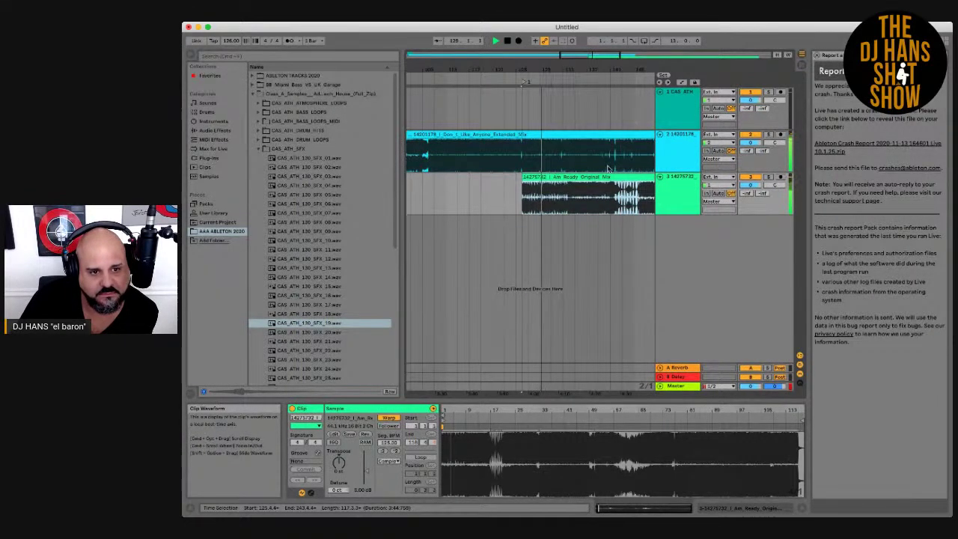
{"action": "left_click_drag", "start_coordinate": [618, 166], "coordinate": [651, 171]}
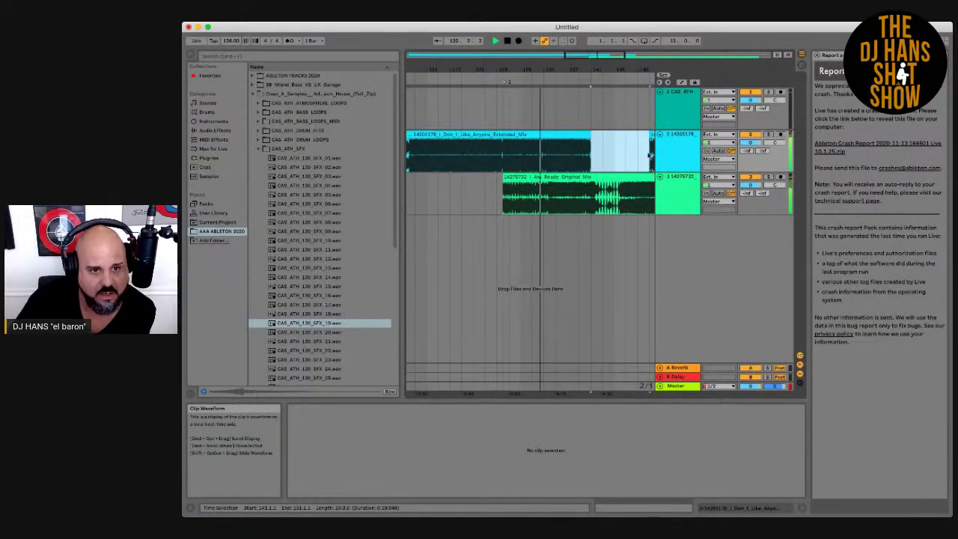
{"action": "left_click", "coordinate": [651, 140]}
{"action": "key", "text": "Delete"}
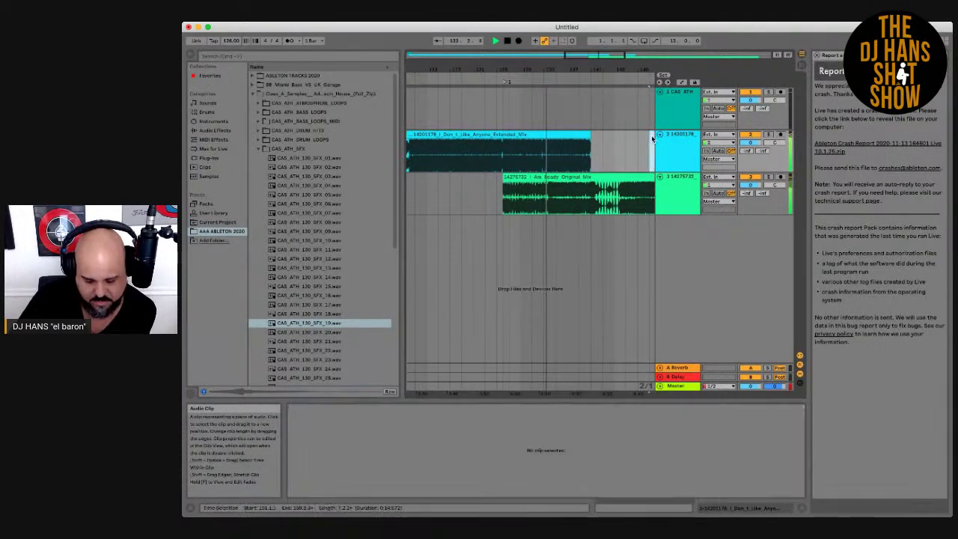
- Extend the extended mix clip's end to bar 142, trim it back to 141.4.4, and stop playback after checking the transition
{"action": "left_click_drag", "start_coordinate": [566, 71], "coordinate": [565, 71]}
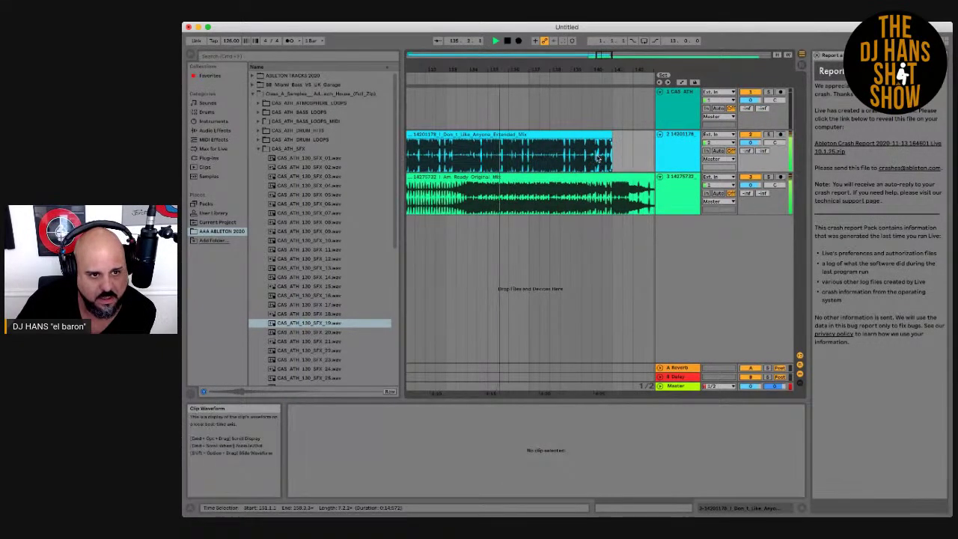
{"action": "left_click_drag", "start_coordinate": [588, 69], "coordinate": [554, 73]}
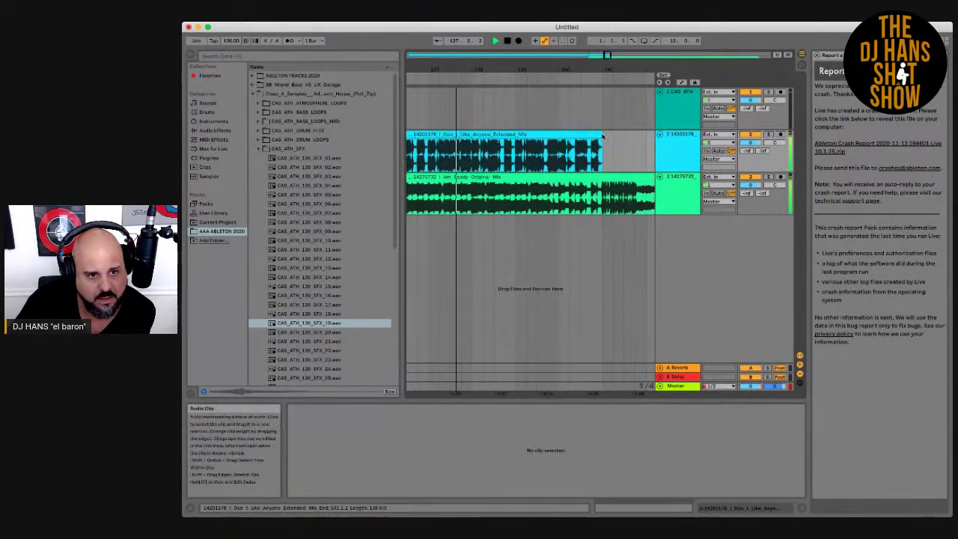
{"action": "left_click_drag", "start_coordinate": [603, 136], "coordinate": [645, 138]}
{"action": "left_click_drag", "start_coordinate": [639, 68], "coordinate": [561, 76]}
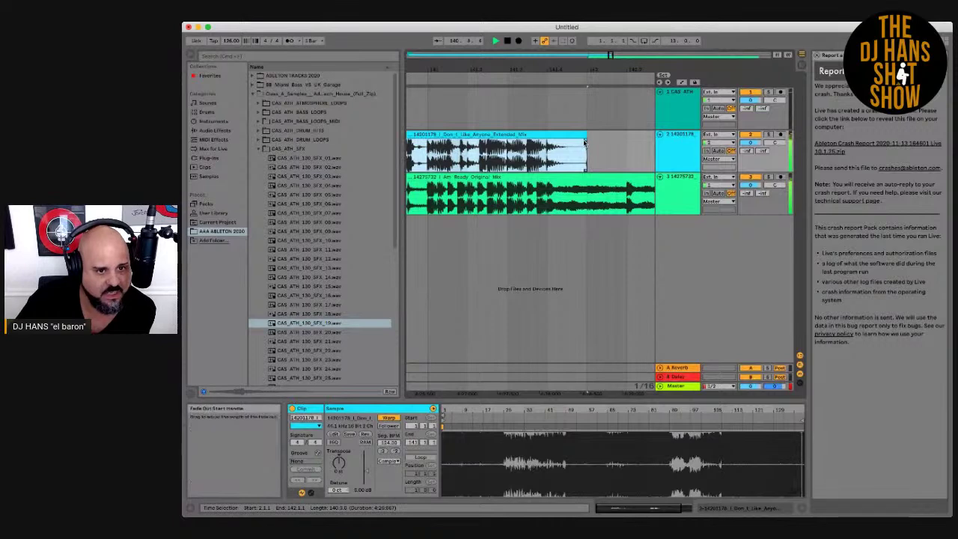
{"action": "left_click_drag", "start_coordinate": [584, 142], "coordinate": [576, 143]}
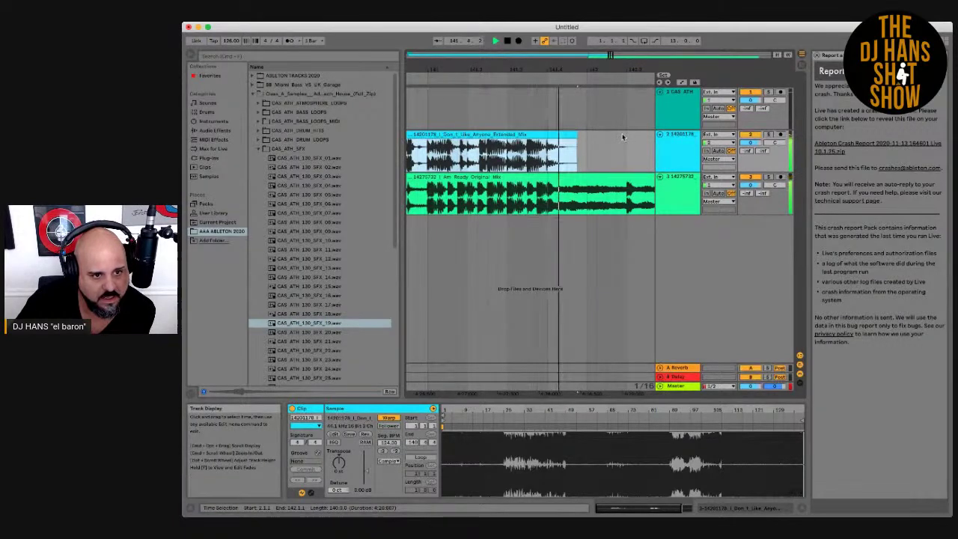
{"action": "left_click_drag", "start_coordinate": [571, 70], "coordinate": [572, 69]}
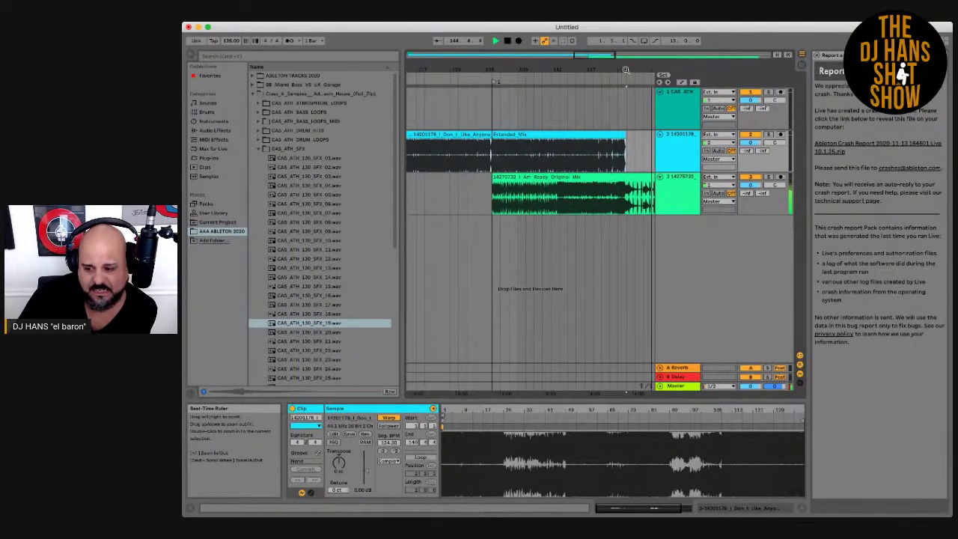
{"action": "key", "text": "space"}
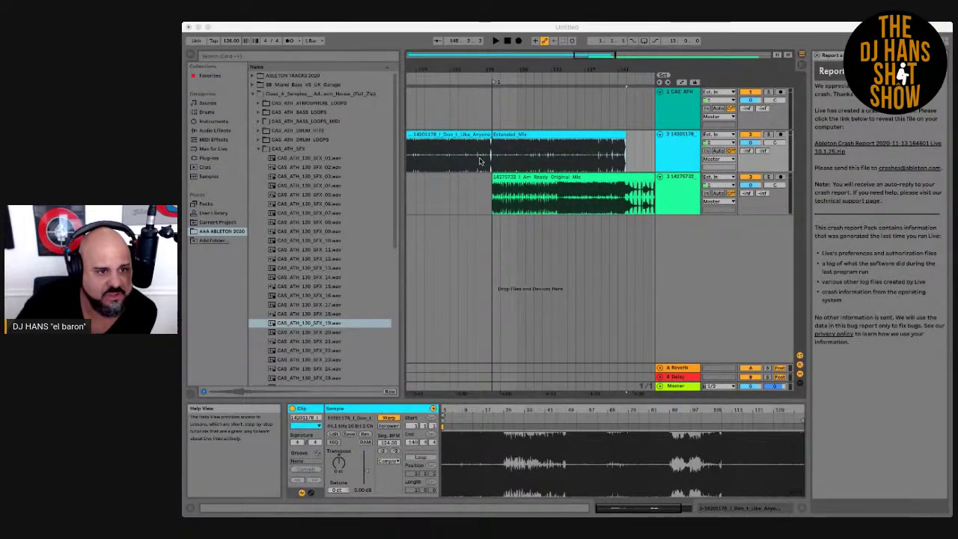
- Add EQ Three to the extended mix track and show its GainLow automation in the arrangement
{"action": "left_click", "coordinate": [495, 82]}
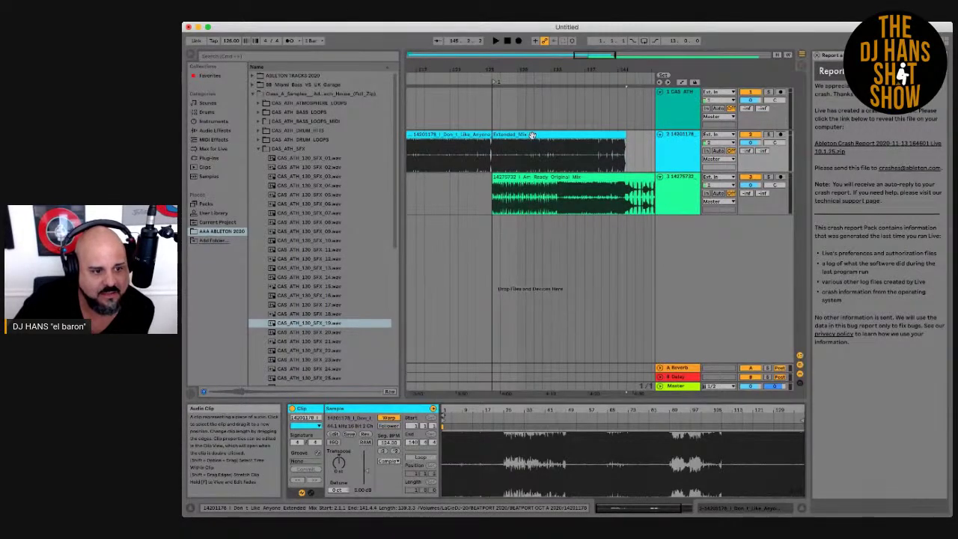
{"action": "left_click", "coordinate": [214, 131]}
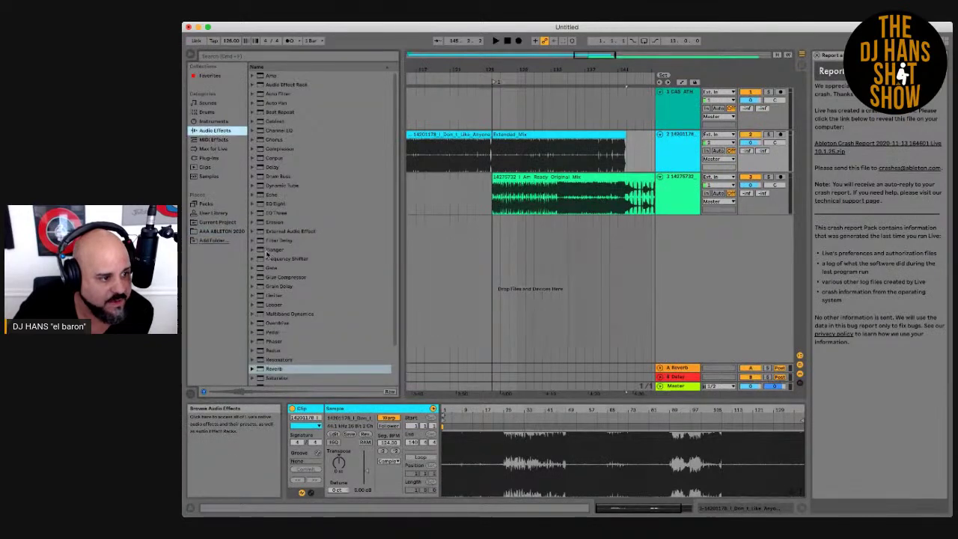
{"action": "double_click", "coordinate": [274, 214]}
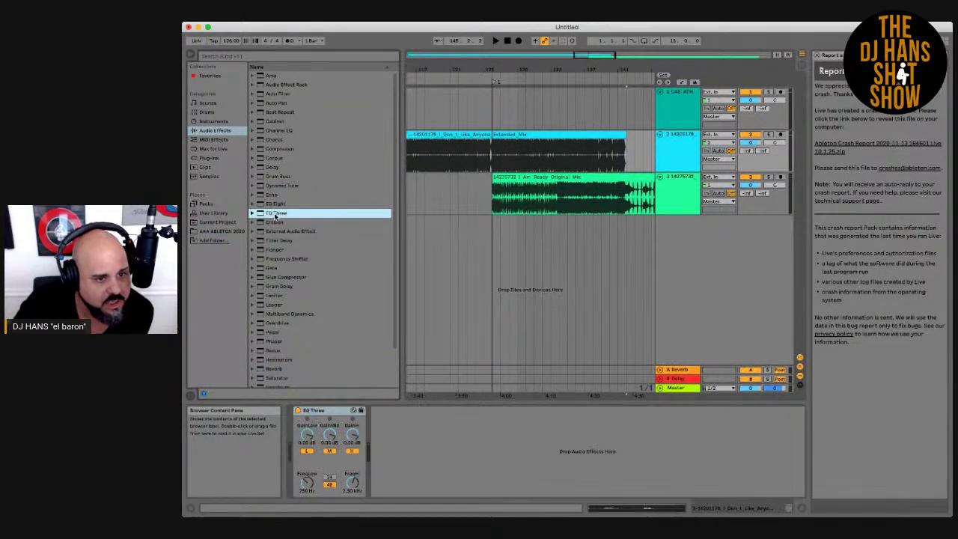
{"action": "left_click", "coordinate": [344, 411]}
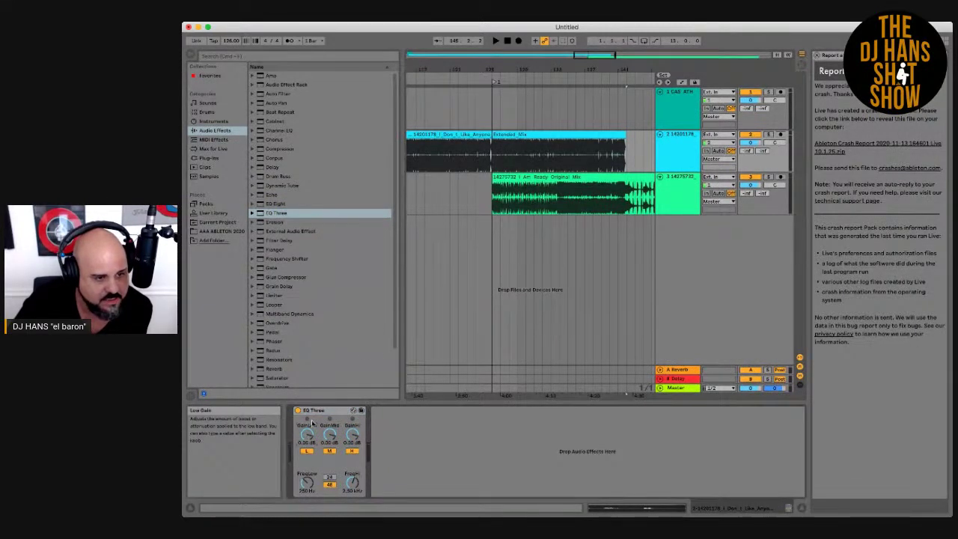
{"action": "left_click", "coordinate": [680, 84]}
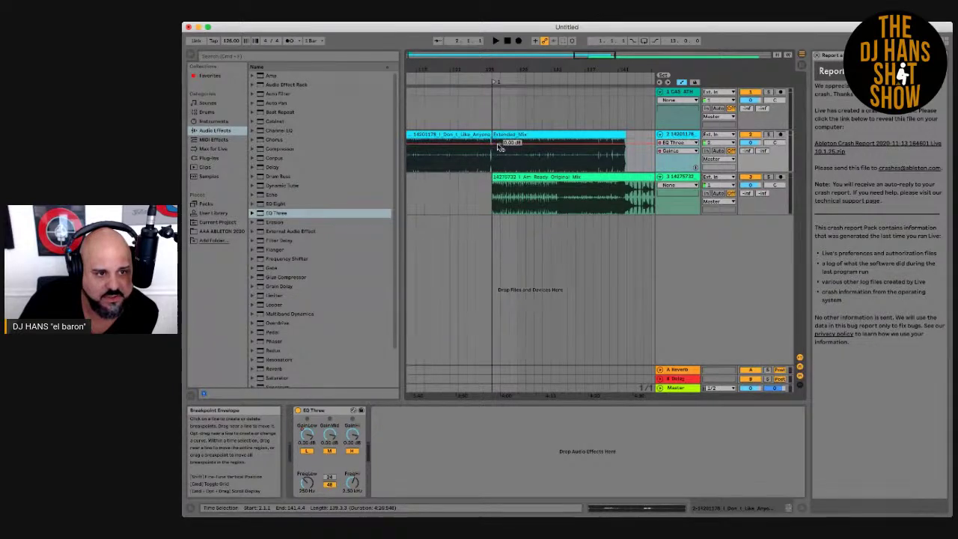
- Automate the extended mix's GainLow to fall from 0 dB at the bar 126 locator to its minimum at the clip's end
{"action": "left_click", "coordinate": [497, 146]}
{"action": "left_click_drag", "start_coordinate": [500, 145], "coordinate": [627, 167]}
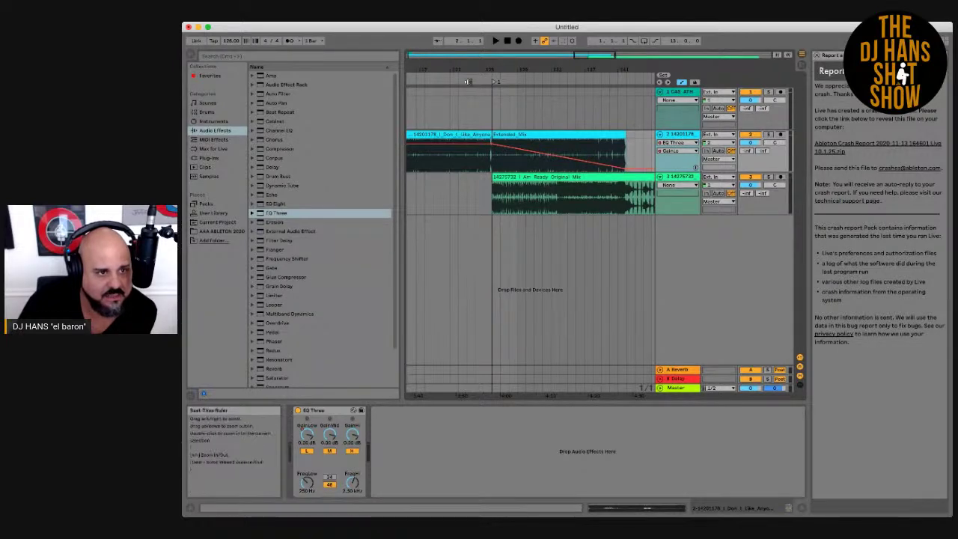
- Add EQ Three to the I Am Ready track and automate GainLow from -inf dB at the clip's start to 0 dB around bar 134
{"action": "double_click", "coordinate": [557, 176]}
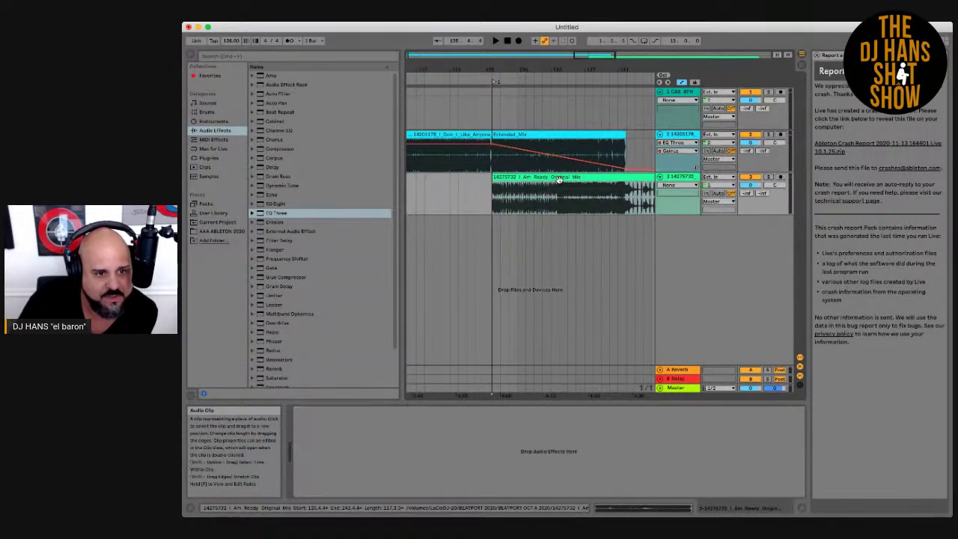
{"action": "double_click", "coordinate": [280, 213]}
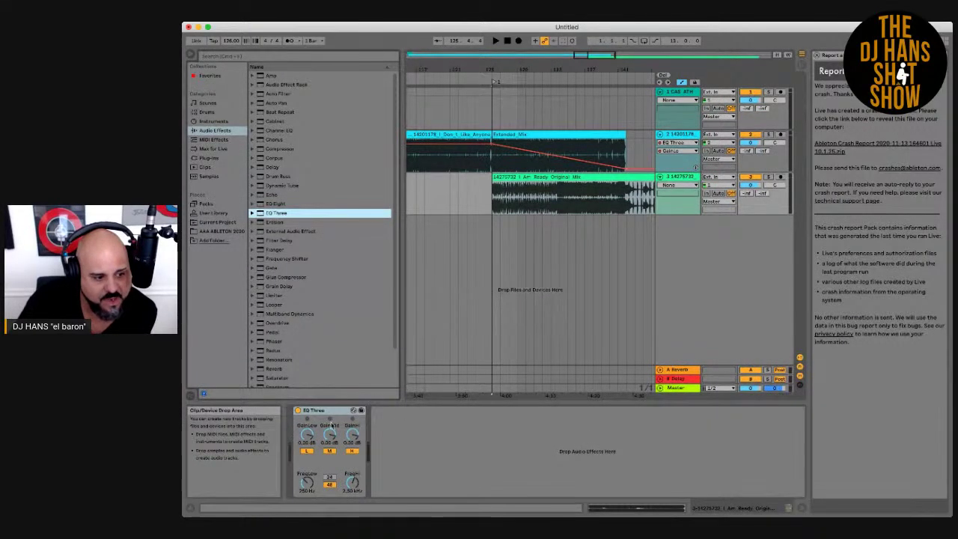
{"action": "left_click", "coordinate": [307, 436]}
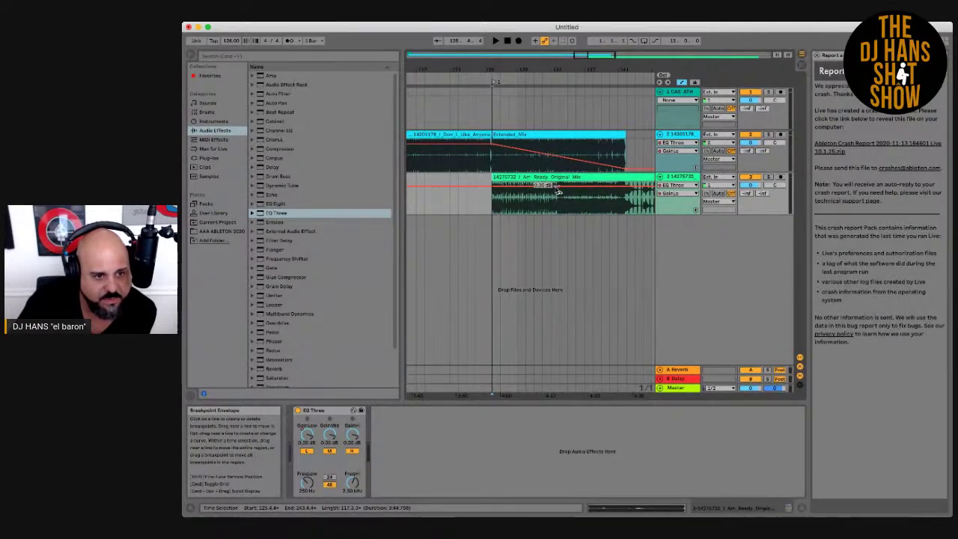
{"action": "left_click_drag", "start_coordinate": [554, 188], "coordinate": [492, 214]}
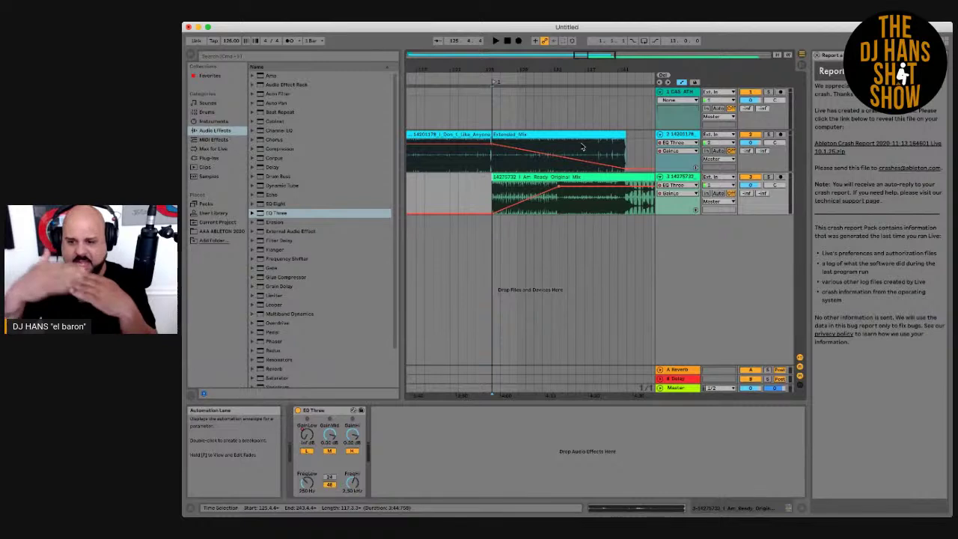
- Play the EQ transition from just before bar 126 past the extended mix's end, and stop playback
{"action": "left_click", "coordinate": [492, 83]}
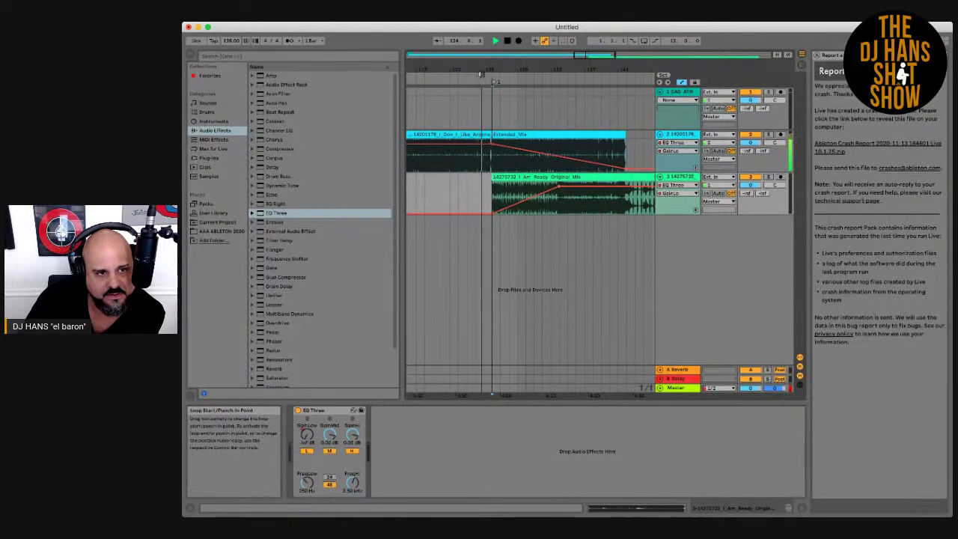
{"action": "left_click_drag", "start_coordinate": [490, 64], "coordinate": [488, 66]}
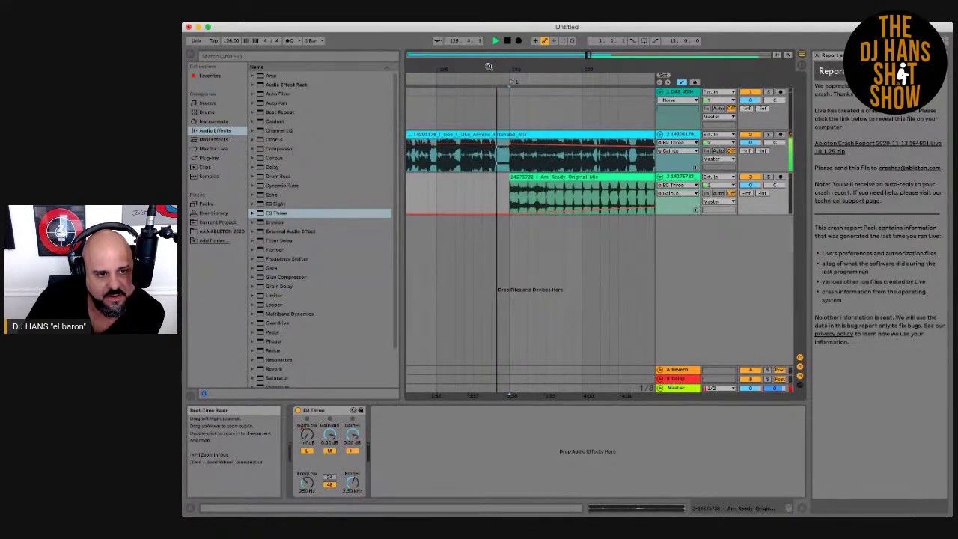
{"action": "left_click_drag", "start_coordinate": [508, 65], "coordinate": [497, 62]}
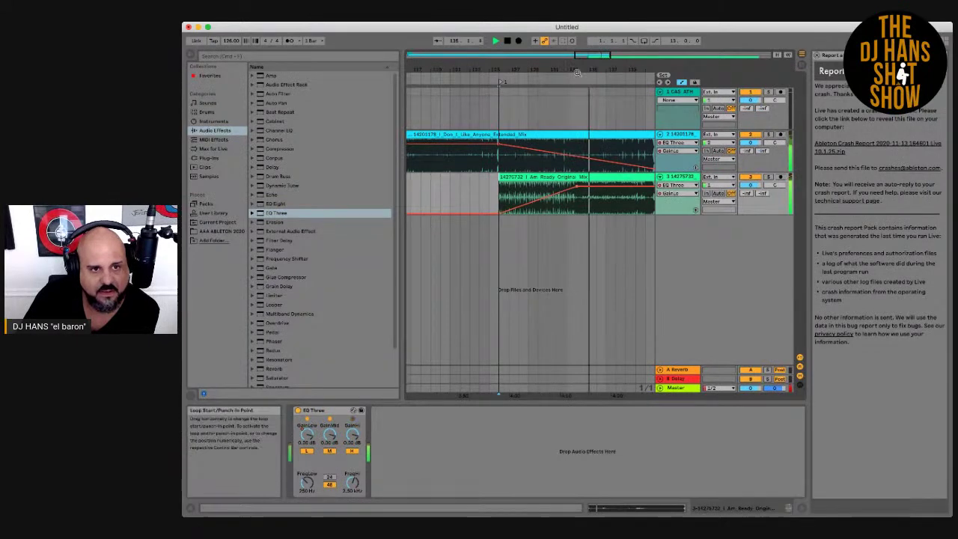
{"action": "left_click_drag", "start_coordinate": [576, 71], "coordinate": [577, 109]}
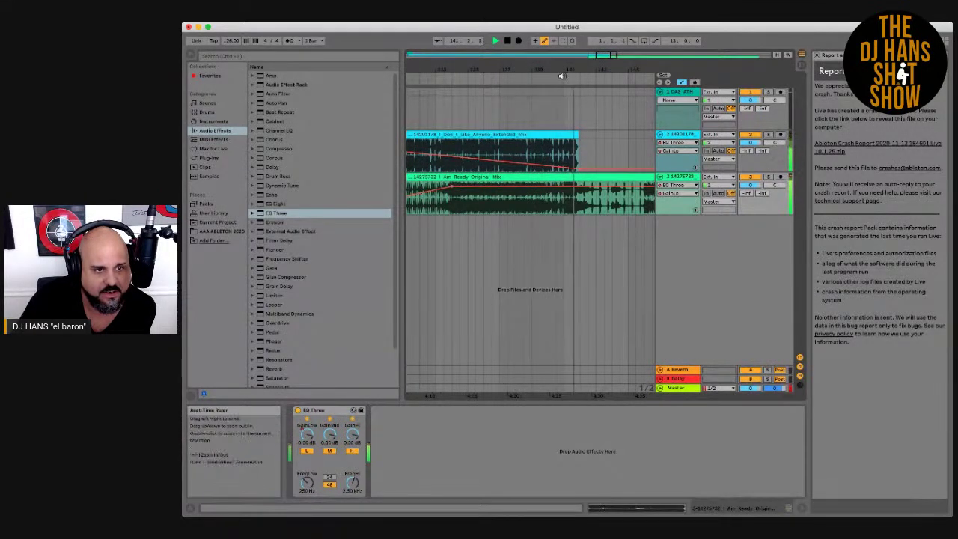
{"action": "left_click_drag", "start_coordinate": [568, 63], "coordinate": [556, 63]}
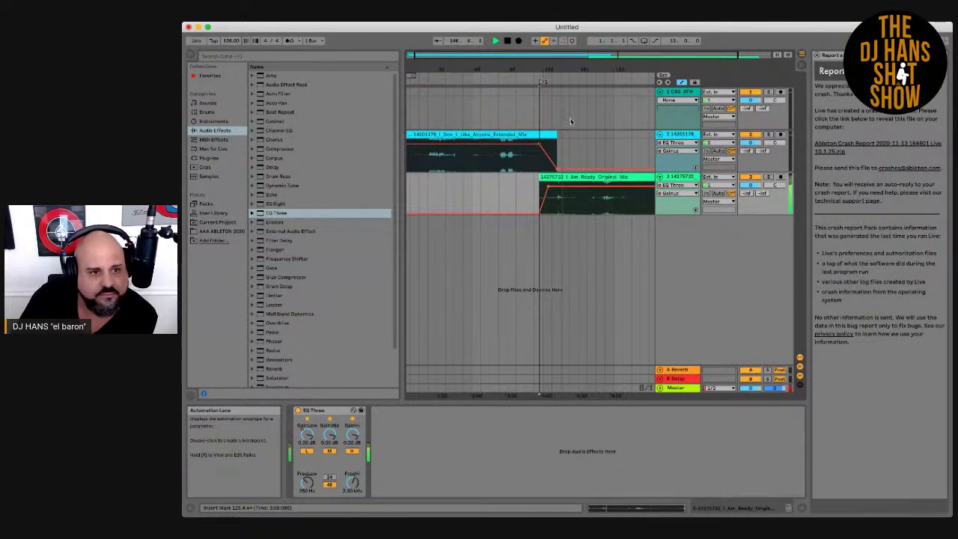
{"action": "left_click_drag", "start_coordinate": [562, 67], "coordinate": [559, 66]}
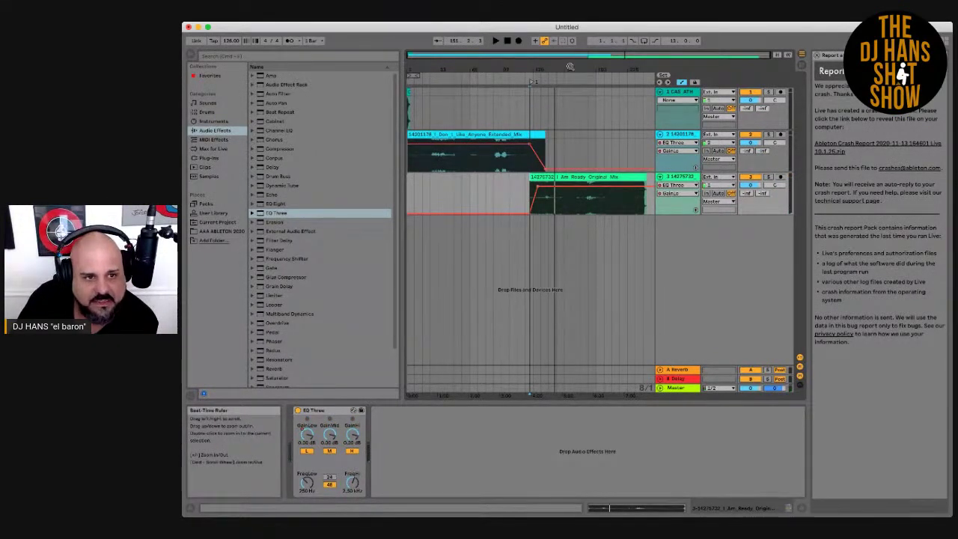
- Add the Muchacho Original Mix audio file to a new track below I Am Ready, starting at bar 225
{"action": "key", "text": "super+Tab"}
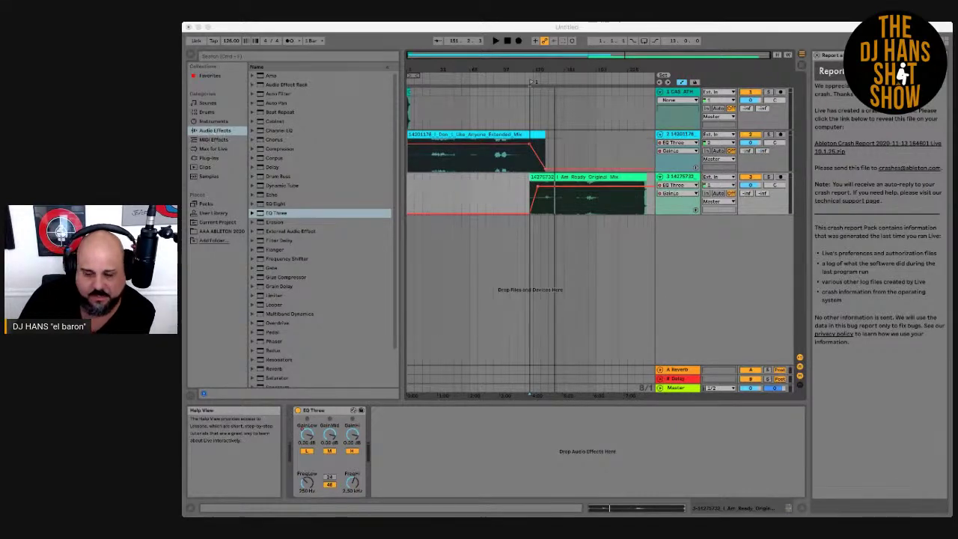
{"action": "mouse_move", "coordinate": [635, 281]}
{"action": "left_mouse_down"}
{"action": "mouse_move", "coordinate": [582, 250]}
{"action": "mouse_move", "coordinate": [626, 240]}
{"action": "left_mouse_up"}
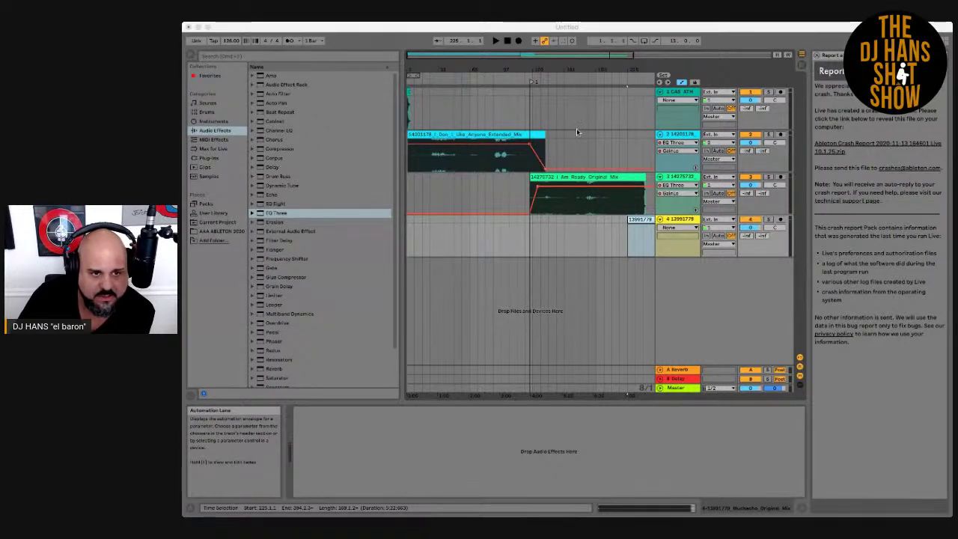
{"action": "left_click", "coordinate": [618, 69]}
{"action": "left_click_drag", "start_coordinate": [624, 69], "coordinate": [624, 53]}
- Try the Muchacho clip at bar 209, playing I Am Ready from bar 187 and stopping playback
{"action": "left_click", "coordinate": [557, 231]}
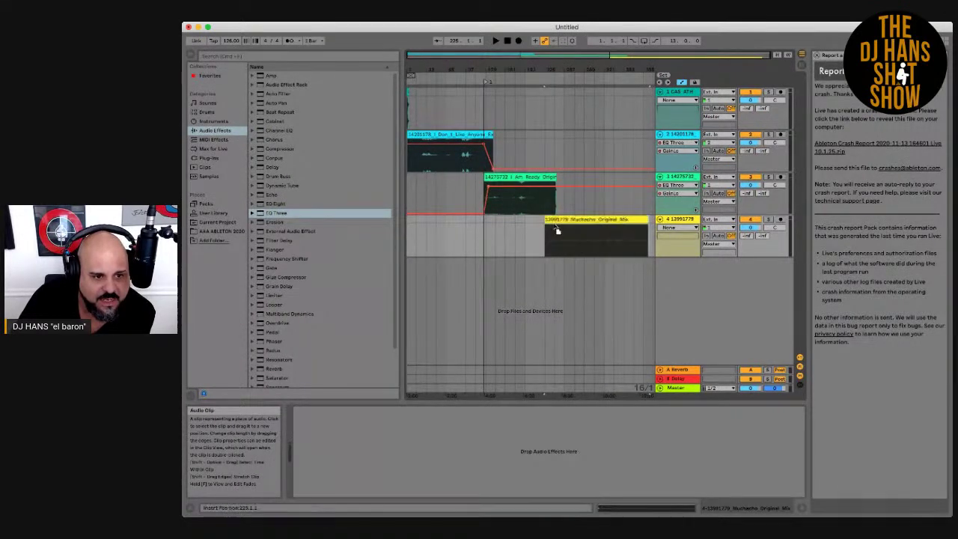
{"action": "left_click_drag", "start_coordinate": [555, 228], "coordinate": [555, 227]}
{"action": "left_click", "coordinate": [521, 78]}
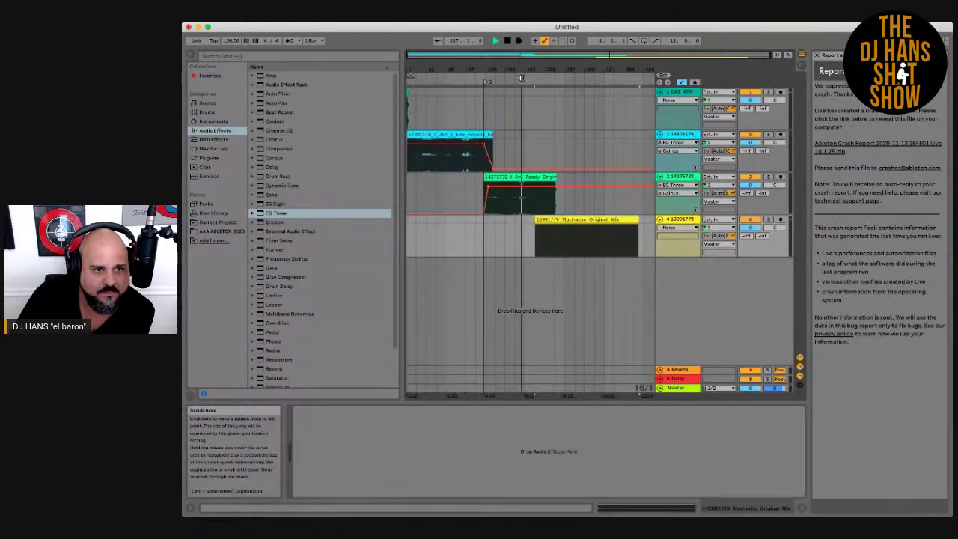
{"action": "left_click_drag", "start_coordinate": [536, 65], "coordinate": [542, 124]}
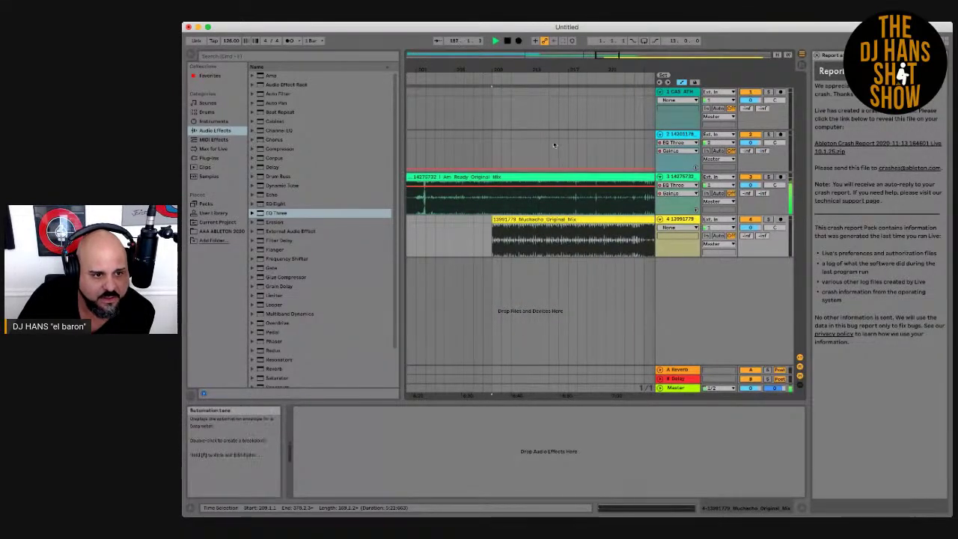
{"action": "key", "text": "space"}
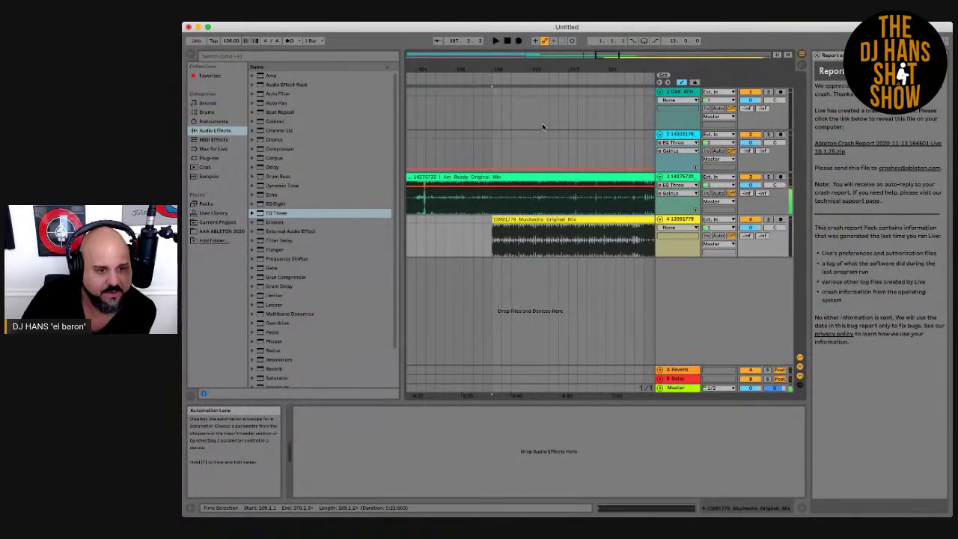
- Warp the Muchacho clip and show its track's Mixer Track Volume automation in the arrangement
{"action": "double_click", "coordinate": [560, 220]}
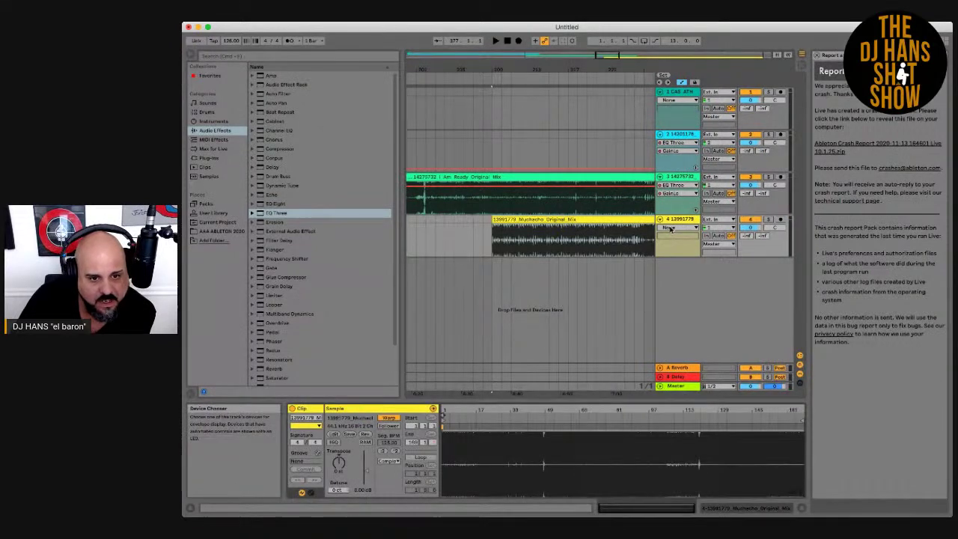
{"action": "left_click", "coordinate": [670, 245]}
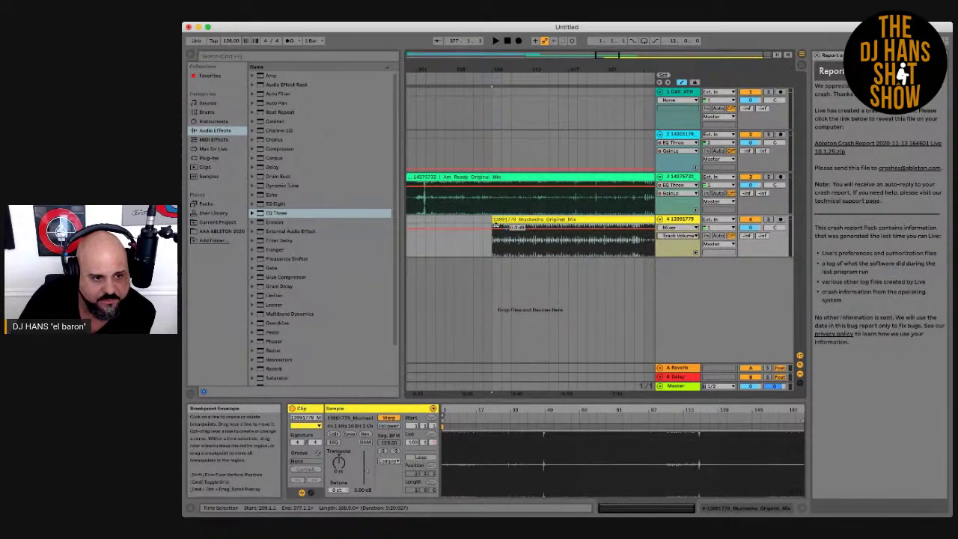
- Examine the first transition's GainLow envelopes and the first transient in the Muchacho sample
{"action": "left_click_drag", "start_coordinate": [515, 65], "coordinate": [516, 66]}
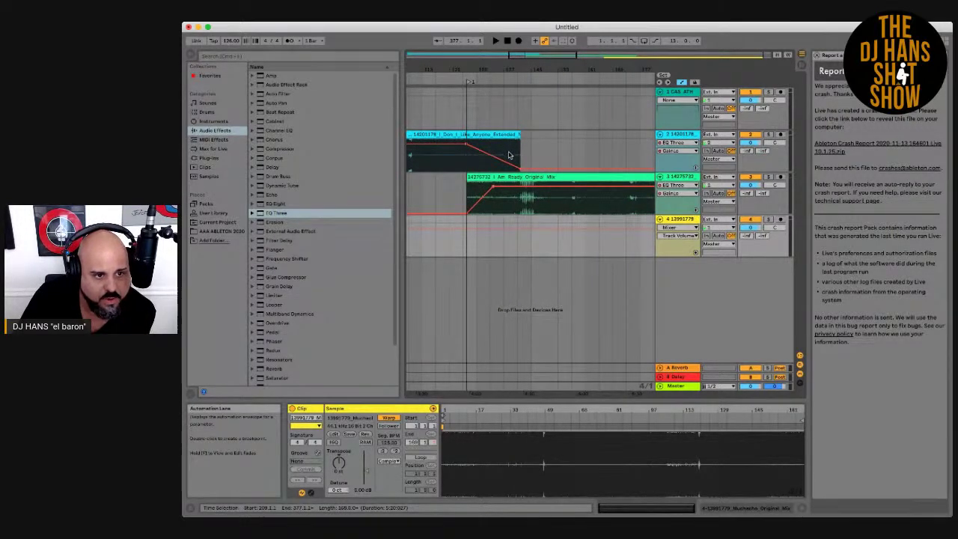
{"action": "left_click_drag", "start_coordinate": [516, 167], "coordinate": [509, 169]}
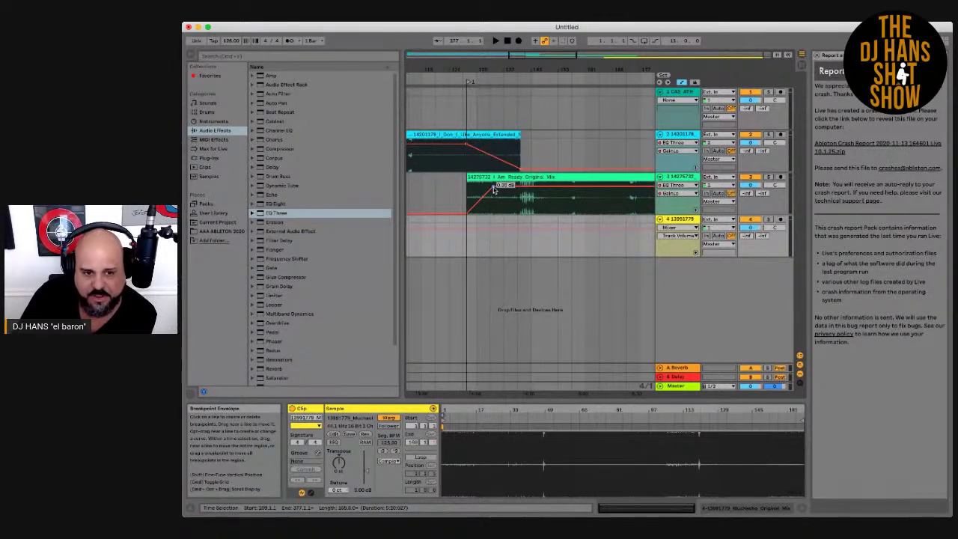
{"action": "mouse_move", "coordinate": [549, 72]}
{"action": "left_mouse_down"}
{"action": "mouse_move", "coordinate": [548, 62]}
{"action": "mouse_move", "coordinate": [490, 50]}
{"action": "mouse_move", "coordinate": [549, 60]}
{"action": "left_mouse_up"}
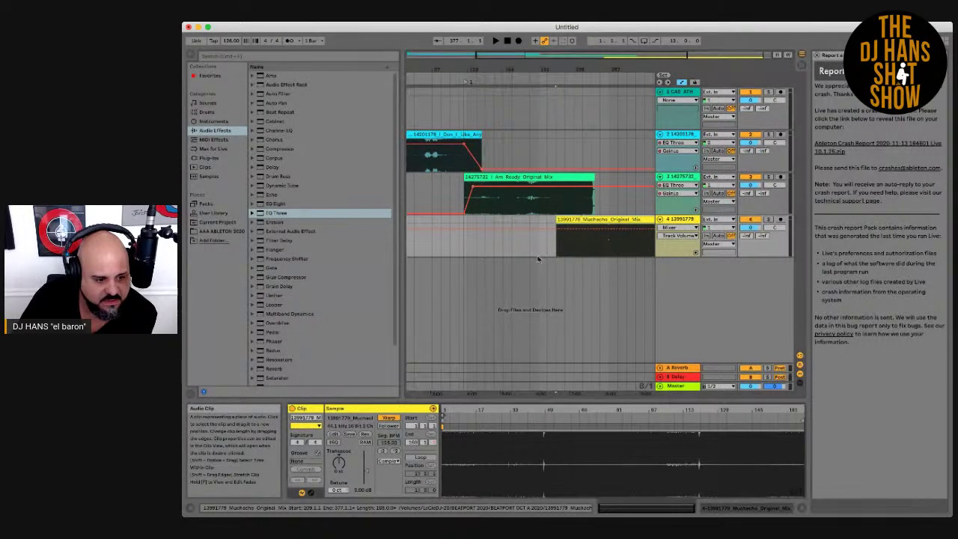
{"action": "left_click_drag", "start_coordinate": [446, 407], "coordinate": [501, 423]}
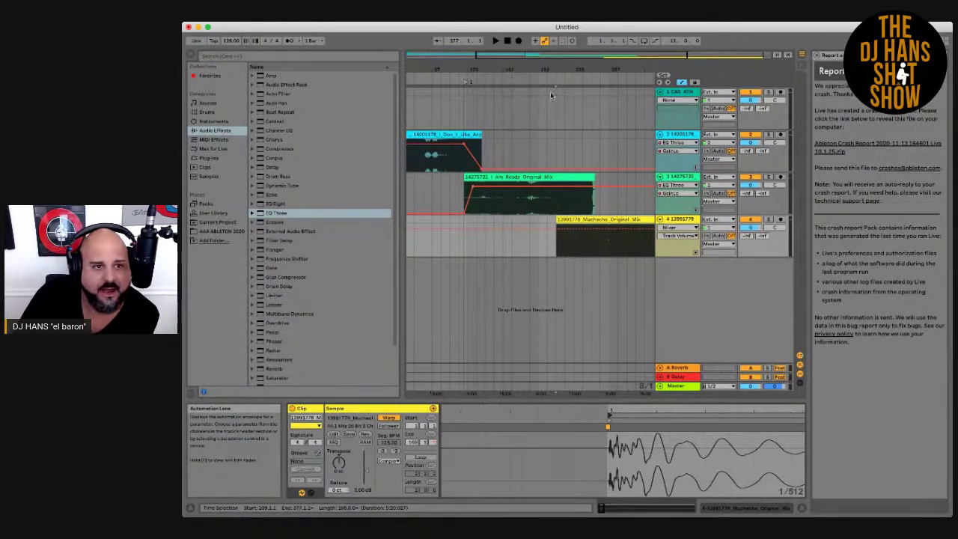
- Move the Muchacho clip to bar 226 while playing the overlap with I Am Ready
{"action": "left_click_drag", "start_coordinate": [560, 68], "coordinate": [558, 69]}
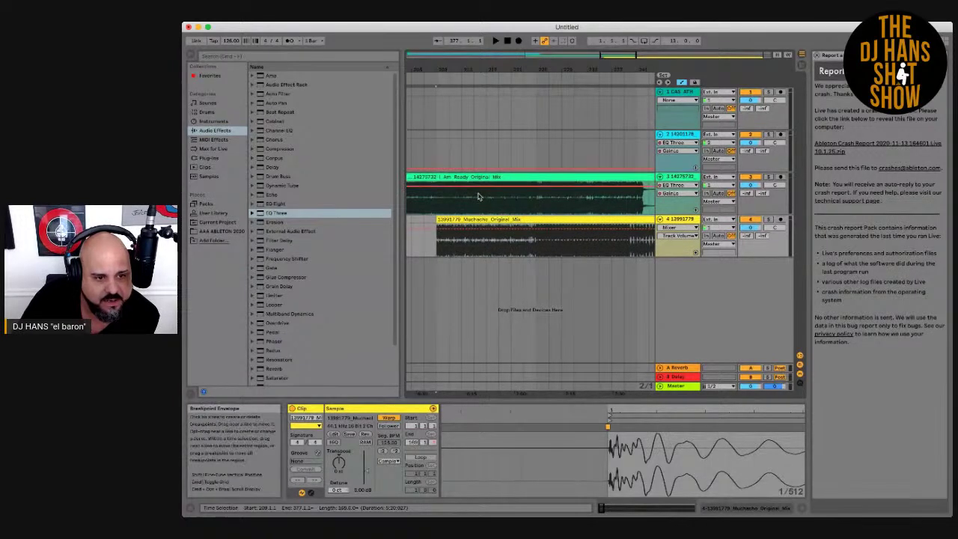
{"action": "left_click_drag", "start_coordinate": [525, 221], "coordinate": [633, 234]}
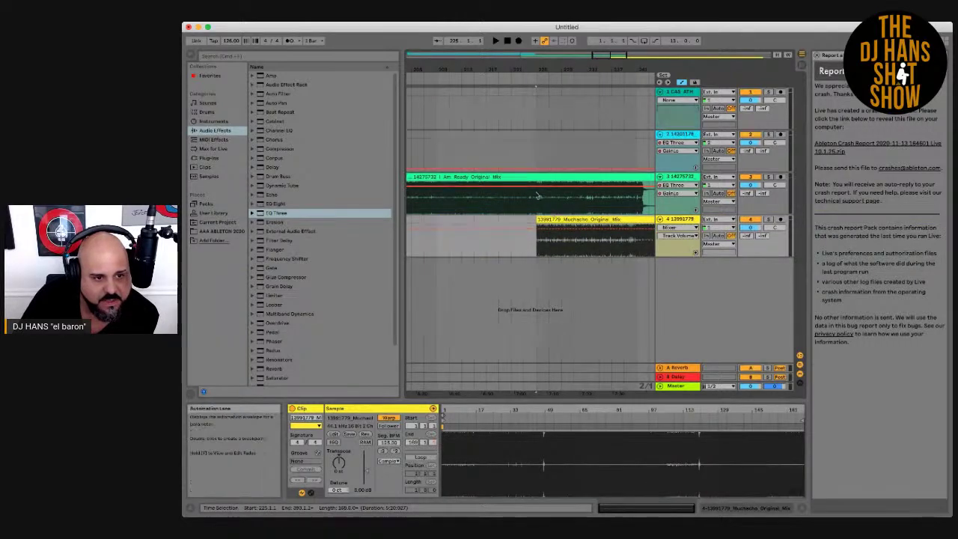
{"action": "left_click_drag", "start_coordinate": [536, 64], "coordinate": [536, 65]}
{"action": "left_click_drag", "start_coordinate": [557, 222], "coordinate": [586, 223]}
{"action": "left_click", "coordinate": [423, 73]}
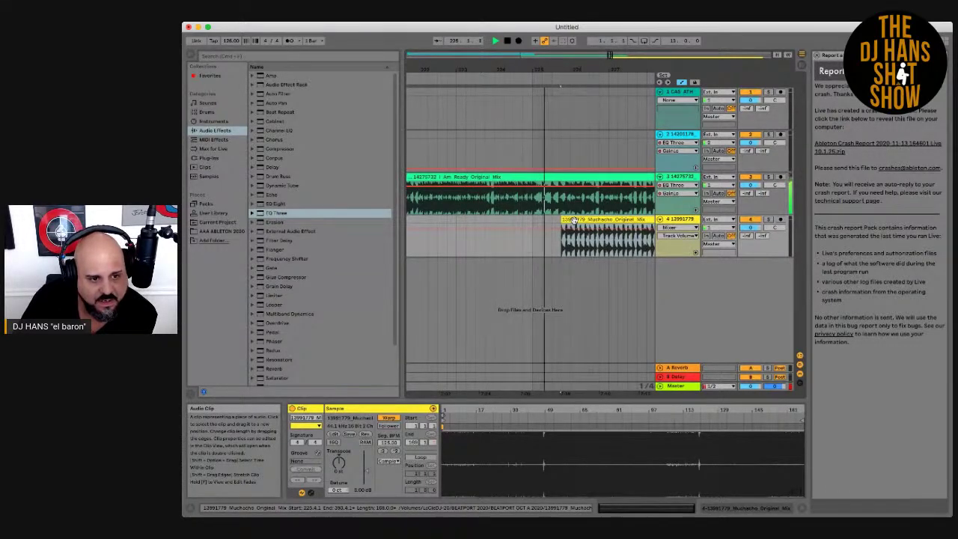
{"action": "left_click_drag", "start_coordinate": [573, 220], "coordinate": [583, 221]}
{"action": "left_click", "coordinate": [519, 75]}
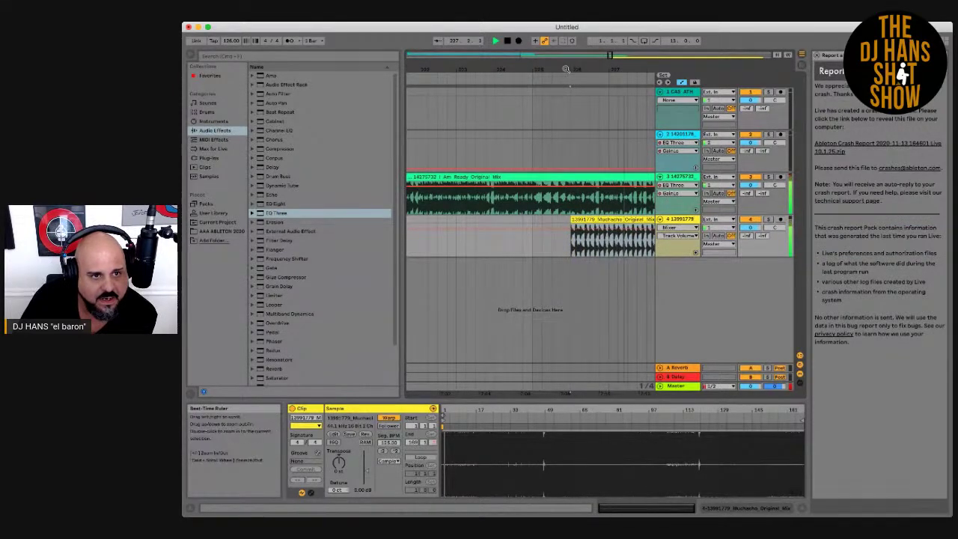
- Nudge the Muchacho clip slightly earlier than bar 226 to align its first kick with I Am Ready's kick
{"action": "left_click_drag", "start_coordinate": [573, 70], "coordinate": [569, 107]}
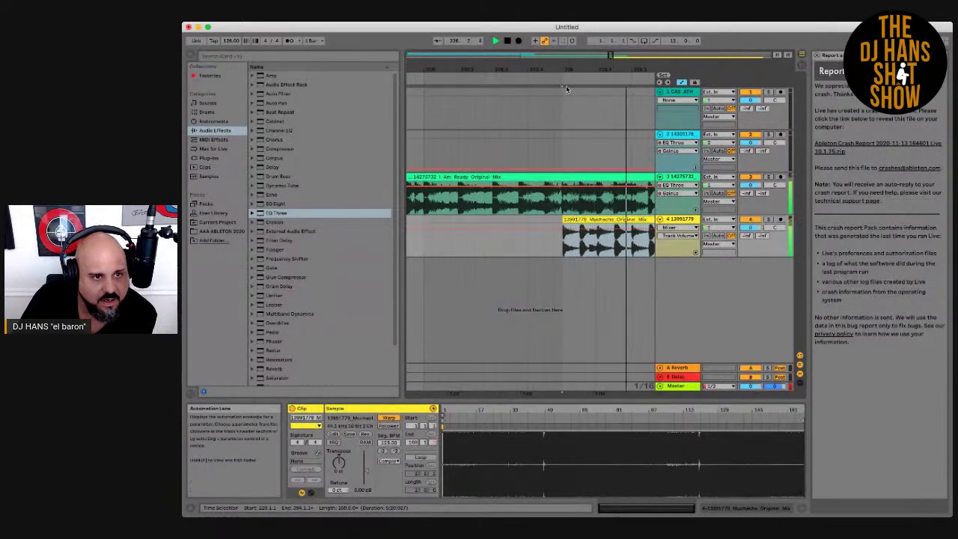
{"action": "mouse_move", "coordinate": [564, 70]}
{"action": "left_mouse_down"}
{"action": "mouse_move", "coordinate": [564, 123]}
{"action": "mouse_move", "coordinate": [564, 75]}
{"action": "left_mouse_up"}
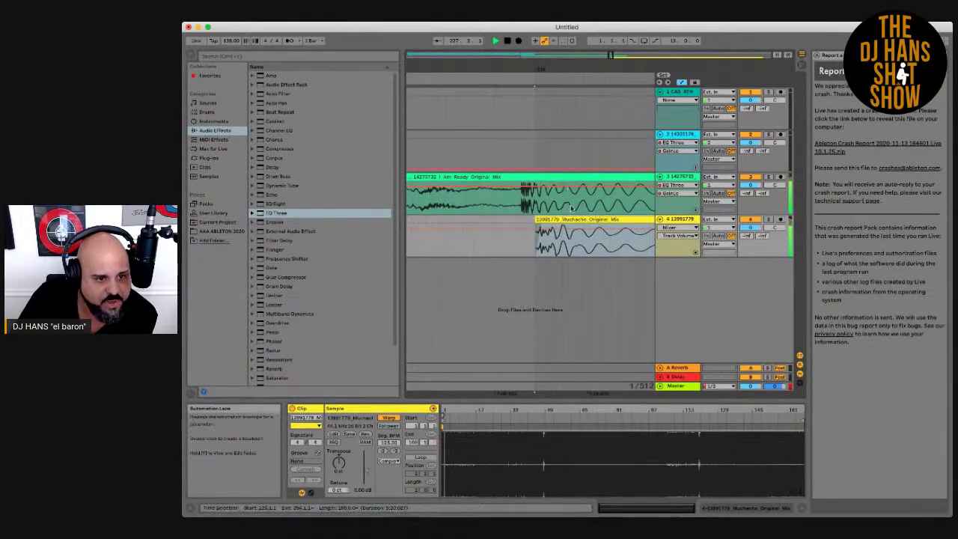
{"action": "left_click_drag", "start_coordinate": [562, 219], "coordinate": [554, 218]}
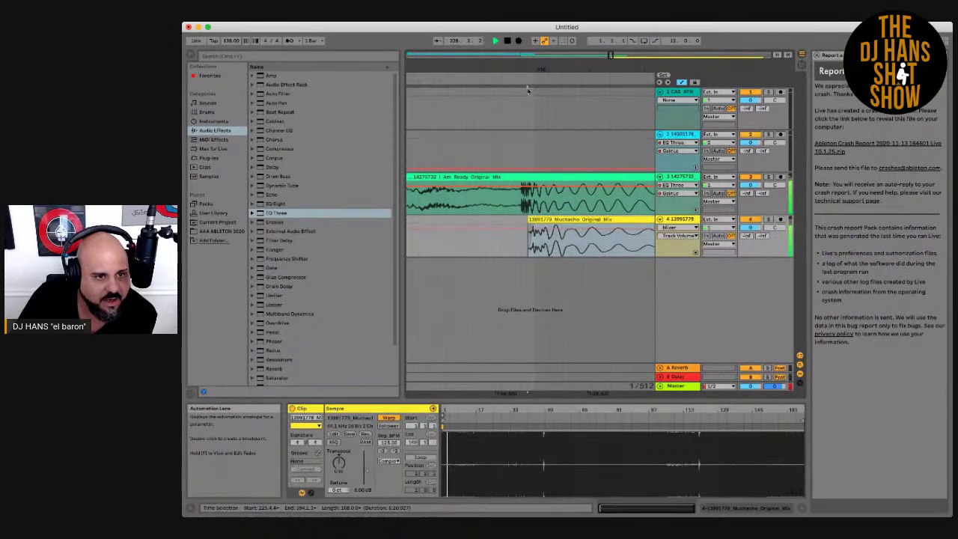
{"action": "left_click_drag", "start_coordinate": [530, 69], "coordinate": [529, 80]}
{"action": "left_click_drag", "start_coordinate": [537, 220], "coordinate": [523, 225]}
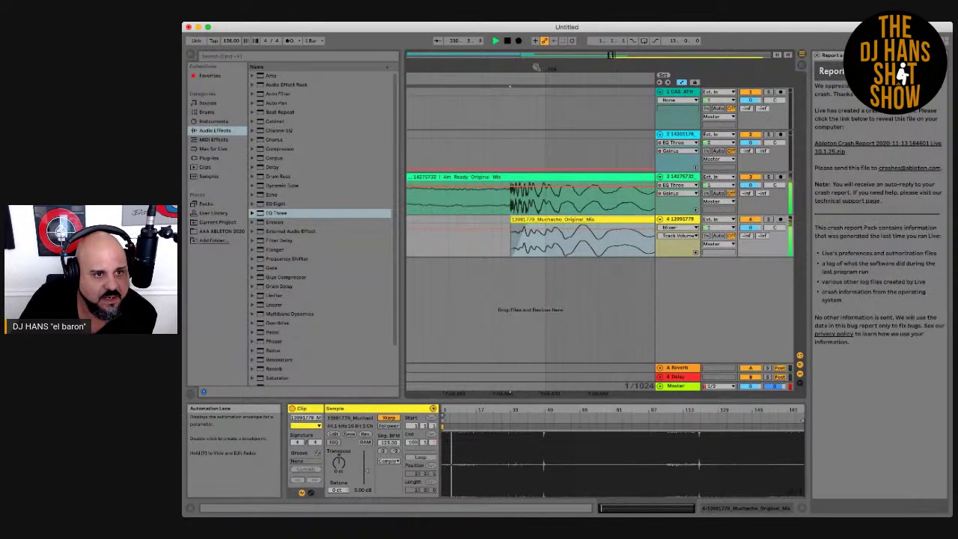
- Automate the Muchacho track's volume to rise from -7.0 dB at the clip's start to 0 dB, and play from bar 224
{"action": "left_click_drag", "start_coordinate": [538, 75], "coordinate": [529, 66]}
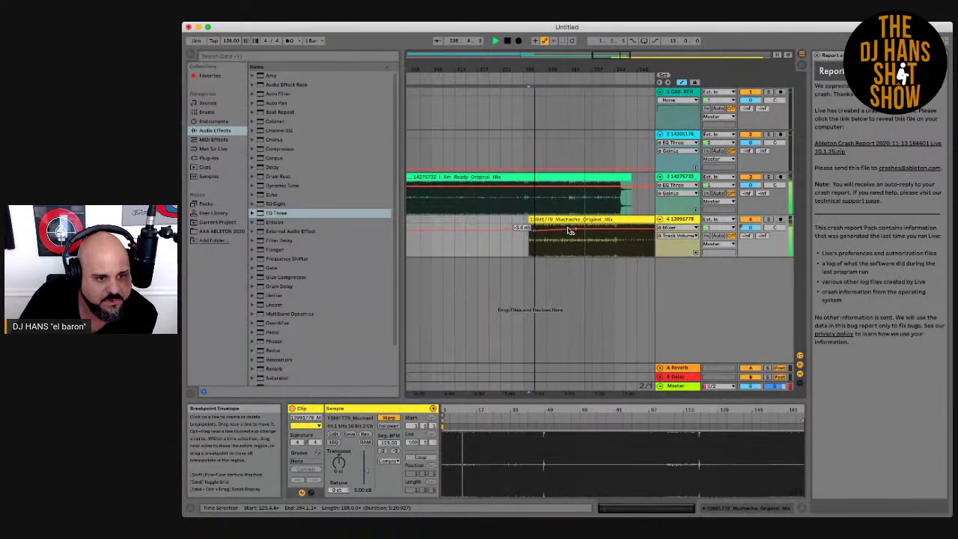
{"action": "left_click_drag", "start_coordinate": [534, 228], "coordinate": [524, 235]}
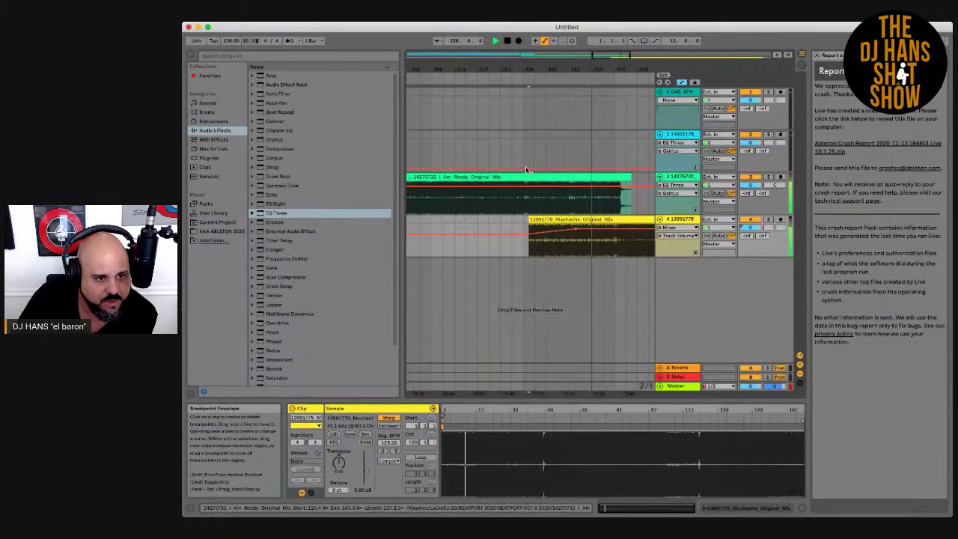
{"action": "left_click", "coordinate": [516, 78]}
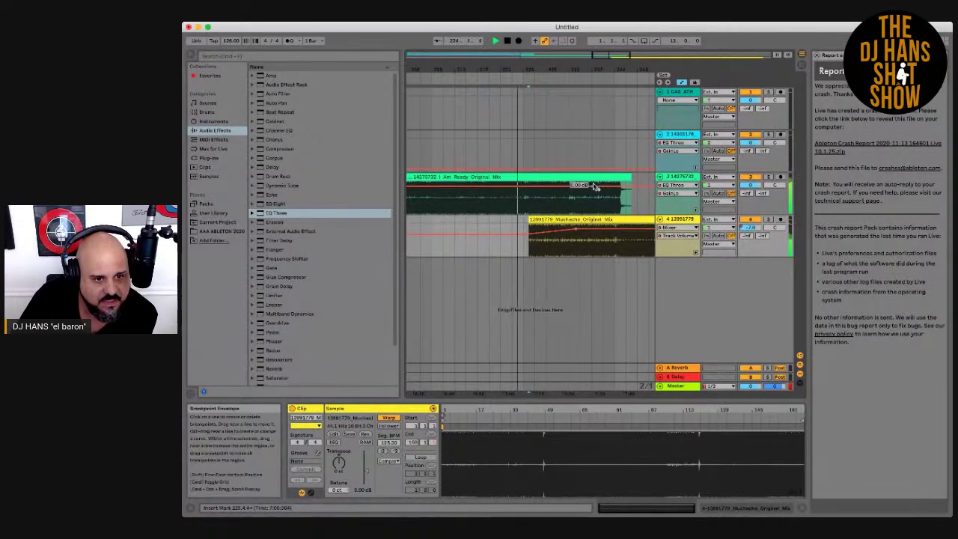
- Automate the I Am Ready track's volume to fall from 0 dB to -8.0 dB at the clip's end, and play the overlap with Muchacho
{"action": "left_click_drag", "start_coordinate": [627, 190], "coordinate": [628, 189]}
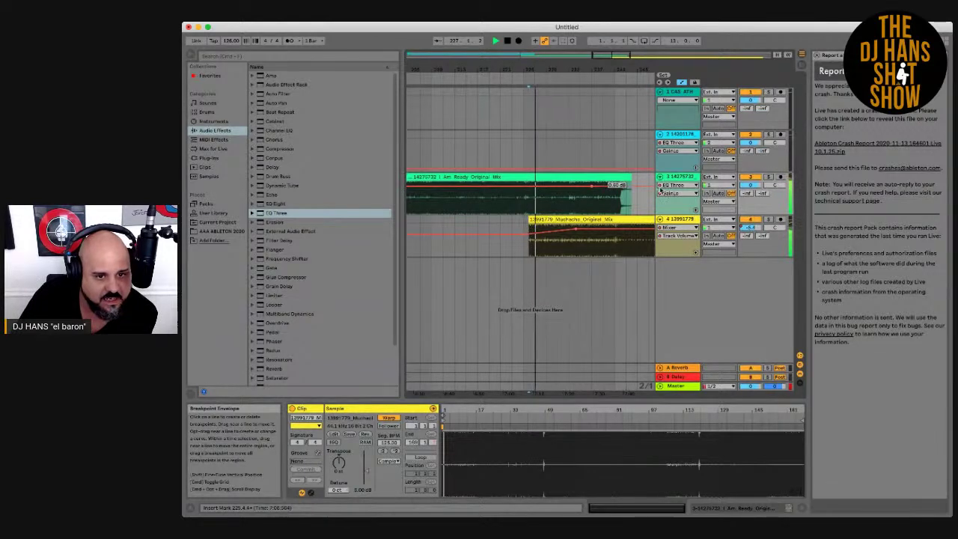
{"action": "left_click", "coordinate": [676, 205]}
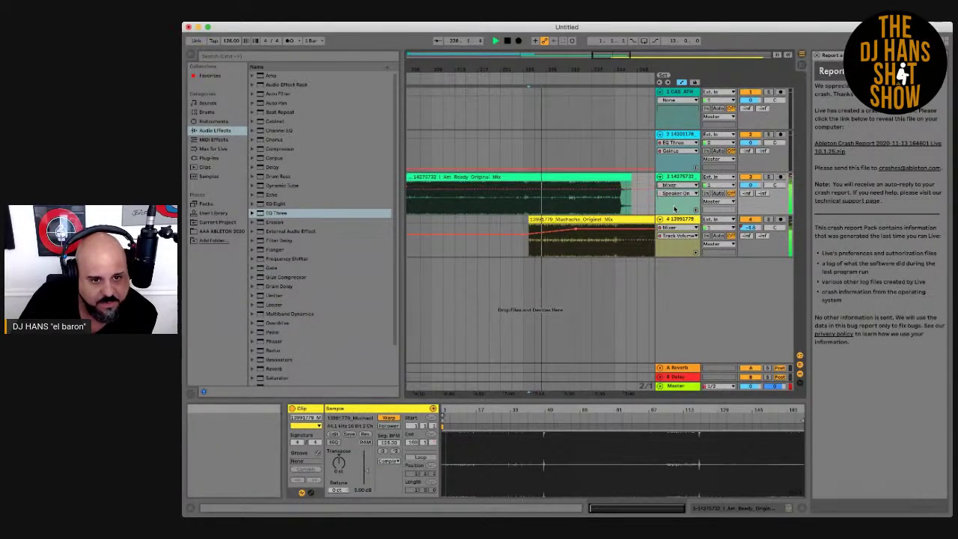
{"action": "left_click", "coordinate": [673, 217]}
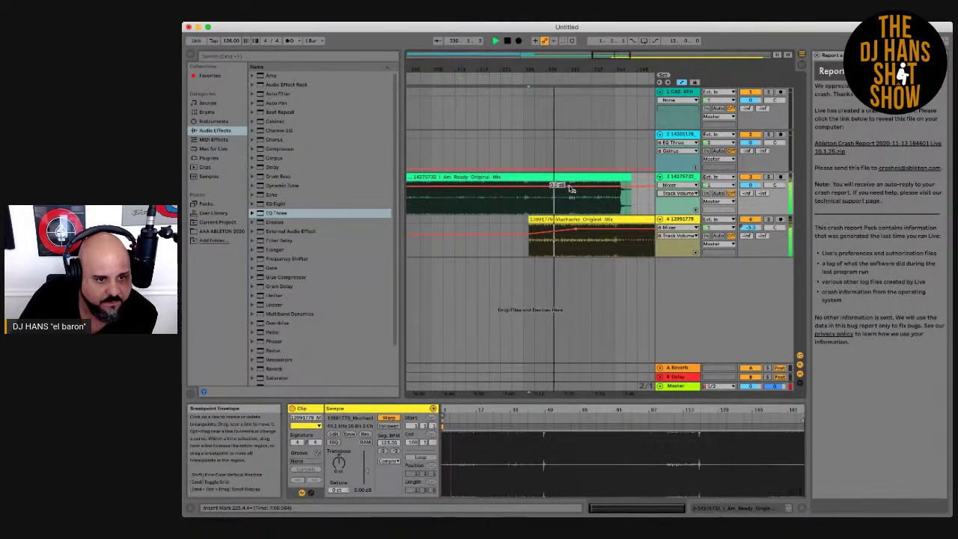
{"action": "left_click_drag", "start_coordinate": [623, 190], "coordinate": [624, 191]}
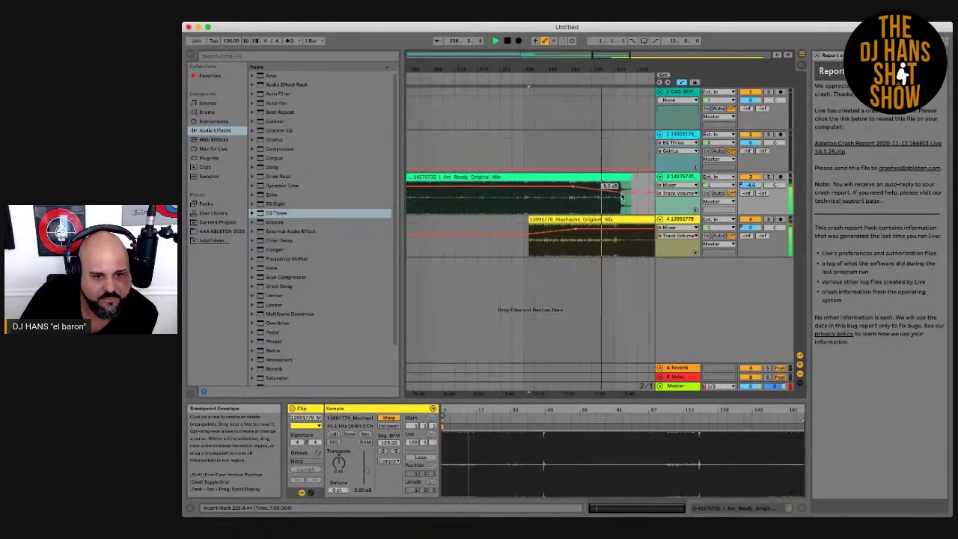
{"action": "left_click_drag", "start_coordinate": [624, 64], "coordinate": [611, 77]}
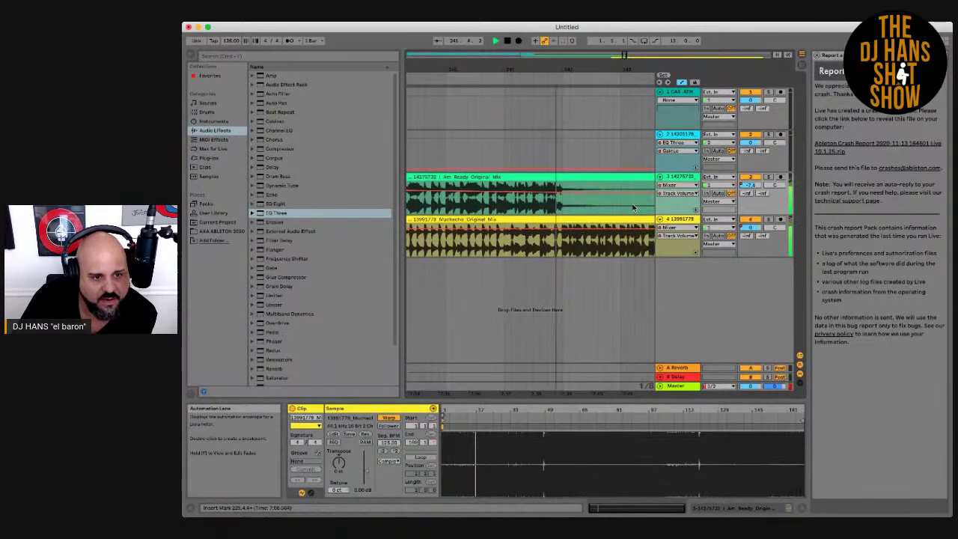
{"action": "left_click_drag", "start_coordinate": [577, 73], "coordinate": [576, 67]}
{"action": "left_click_drag", "start_coordinate": [576, 67], "coordinate": [582, 65]}
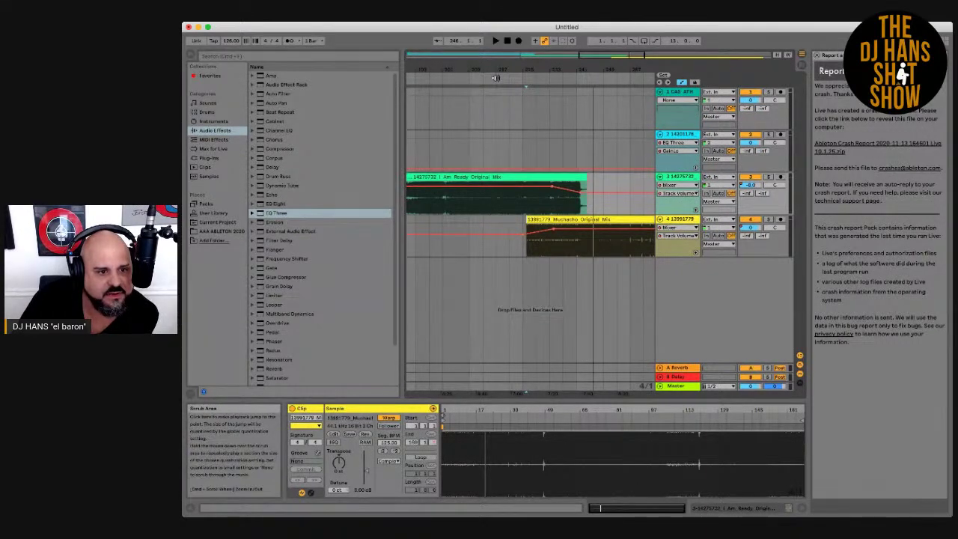
{"action": "left_click", "coordinate": [521, 73]}
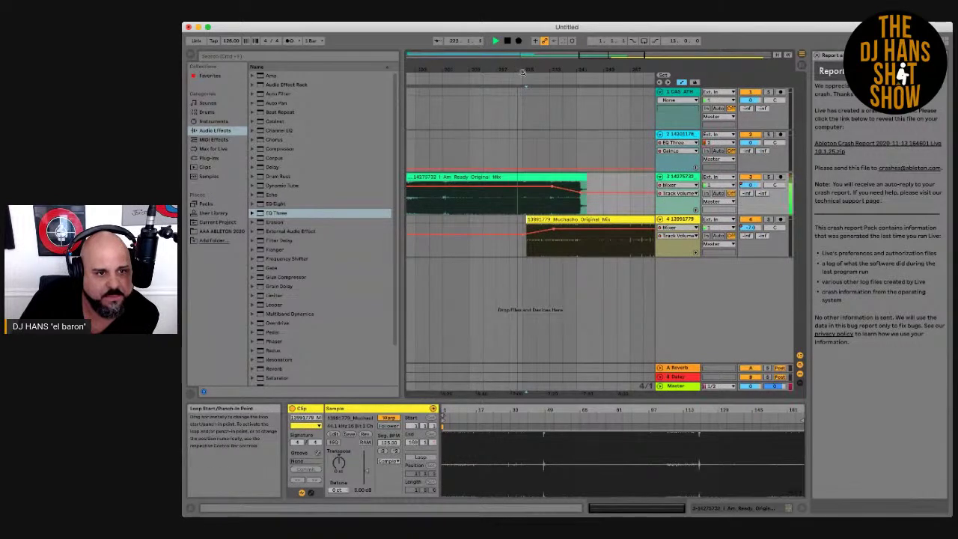
{"action": "left_click_drag", "start_coordinate": [533, 68], "coordinate": [527, 67]}
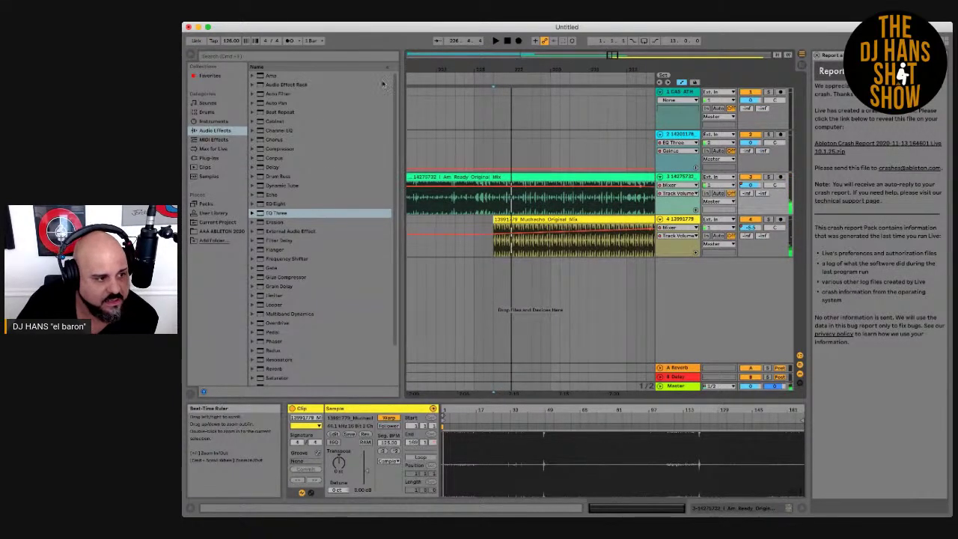
- Audition sound effects from the CAS_ATH_SFX folder in AAA ABLETON 2020 for use in the second transition
{"action": "left_click", "coordinate": [214, 232]}
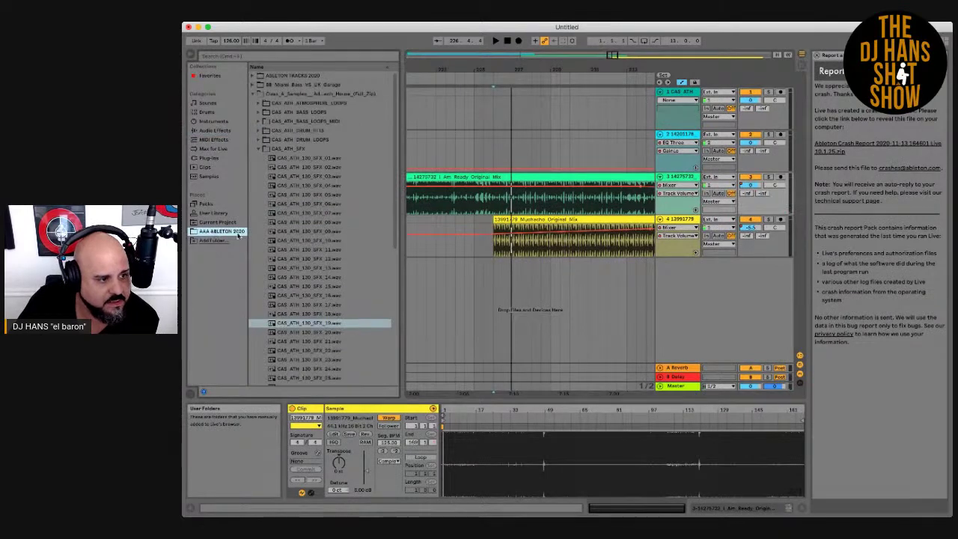
{"action": "left_click", "coordinate": [303, 253]}
{"action": "left_click", "coordinate": [302, 324]}
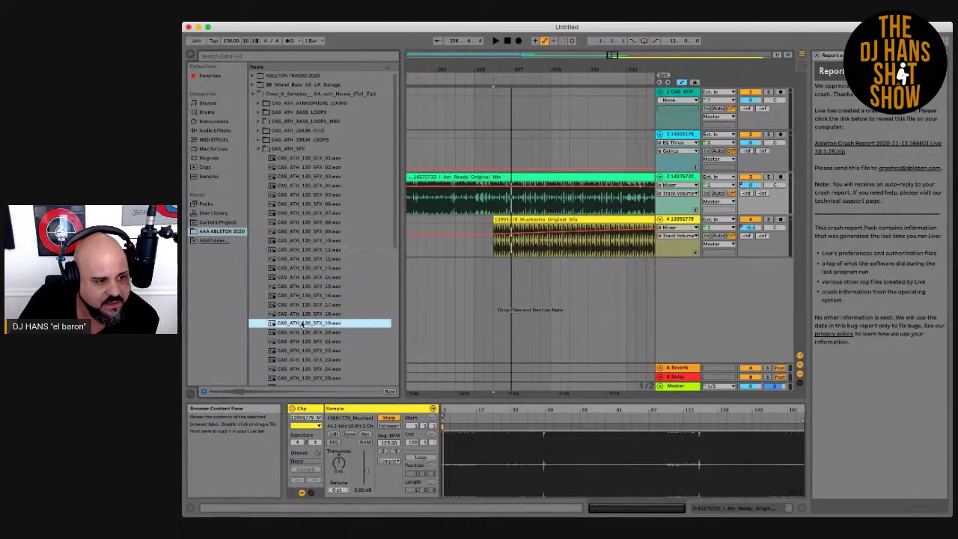
{"action": "left_click", "coordinate": [303, 341]}
{"action": "left_click", "coordinate": [305, 372]}
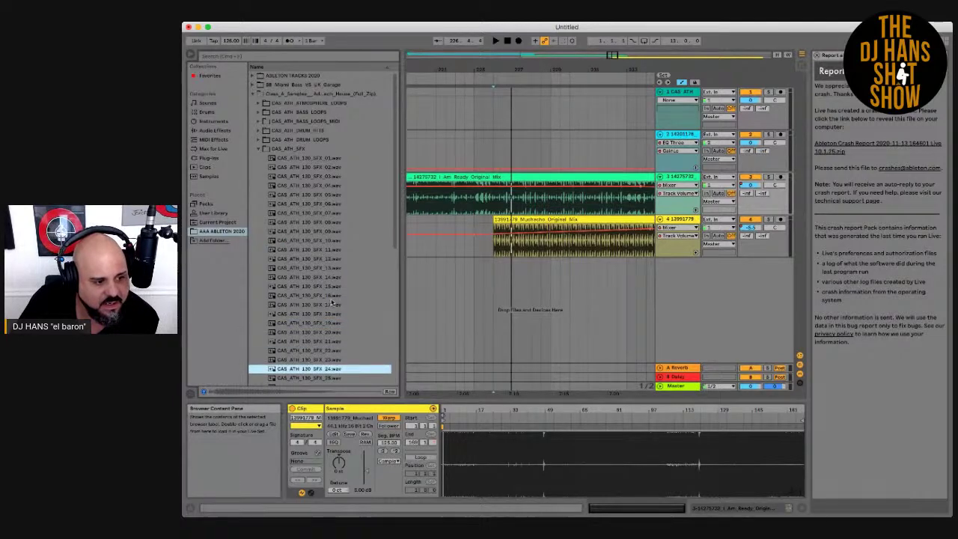
{"action": "scroll", "coordinate": [310, 352], "scroll_direction": "down", "scroll_amount": 3}
{"action": "left_click", "coordinate": [319, 329]}
{"action": "left_click", "coordinate": [318, 355]}
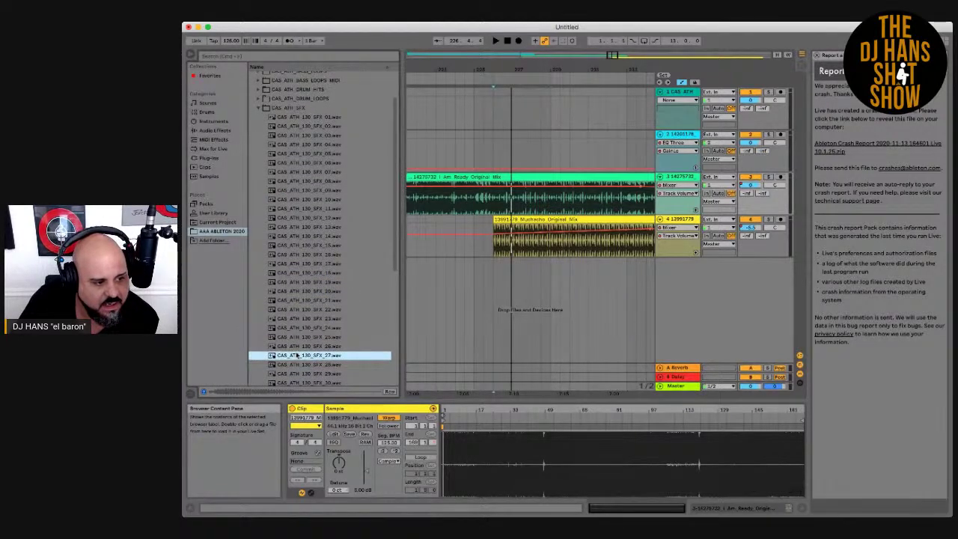
{"action": "scroll", "coordinate": [303, 355], "scroll_direction": "down", "scroll_amount": 3}
{"action": "left_click", "coordinate": [301, 338]}
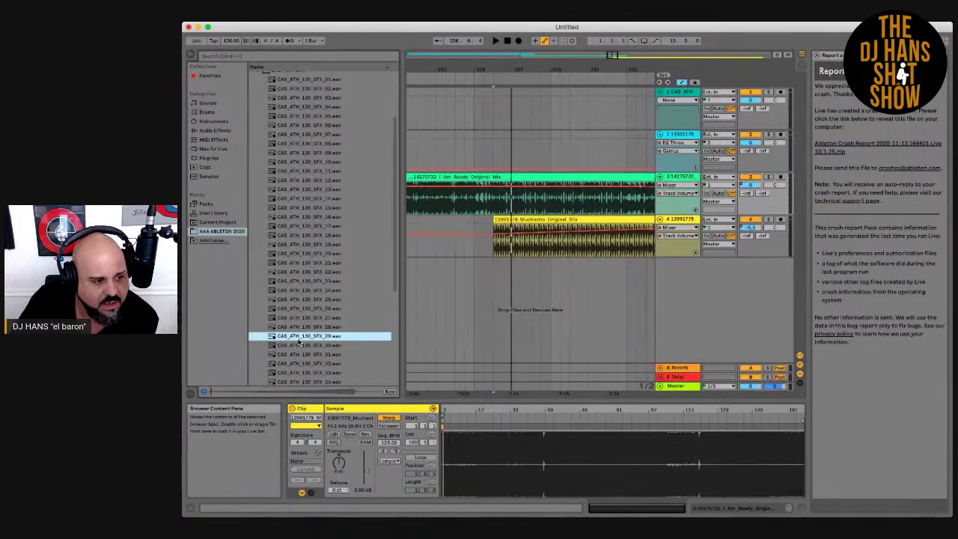
{"action": "left_click", "coordinate": [297, 355]}
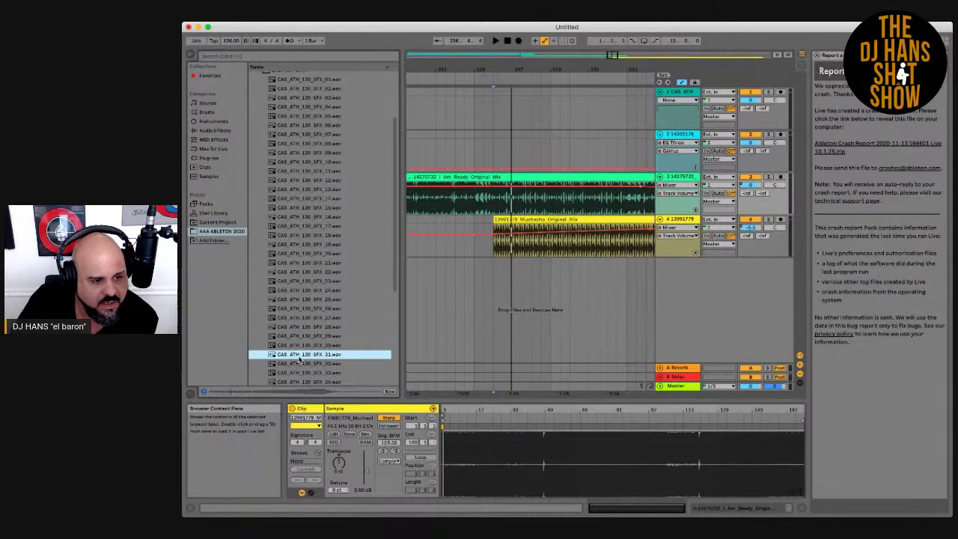
- Place CAS_ATH_130_SFX_31 on the first track at bar 226 and lower its clip gain slightly while playing the transition
{"action": "left_click_drag", "start_coordinate": [298, 358], "coordinate": [495, 118]}
{"action": "left_click", "coordinate": [425, 78]}
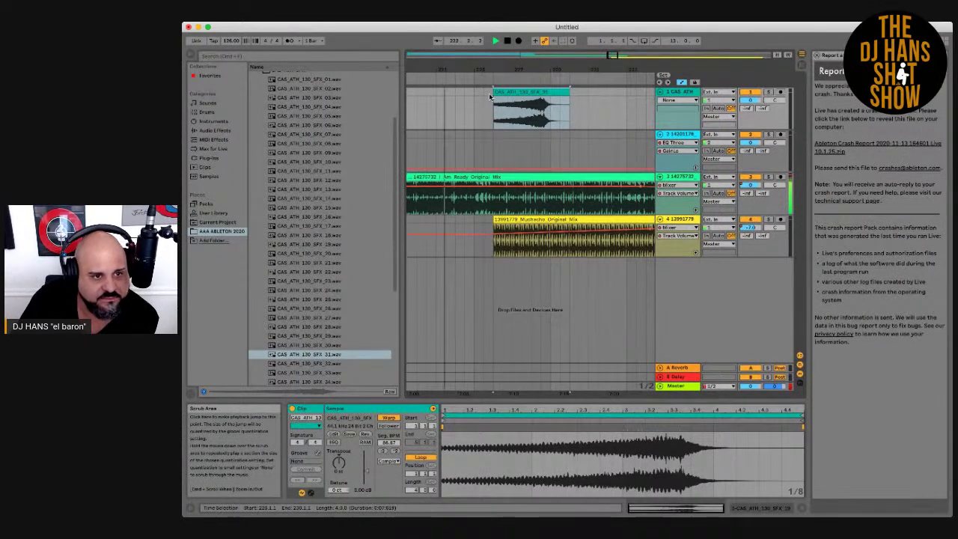
{"action": "left_click_drag", "start_coordinate": [366, 472], "coordinate": [357, 478]}
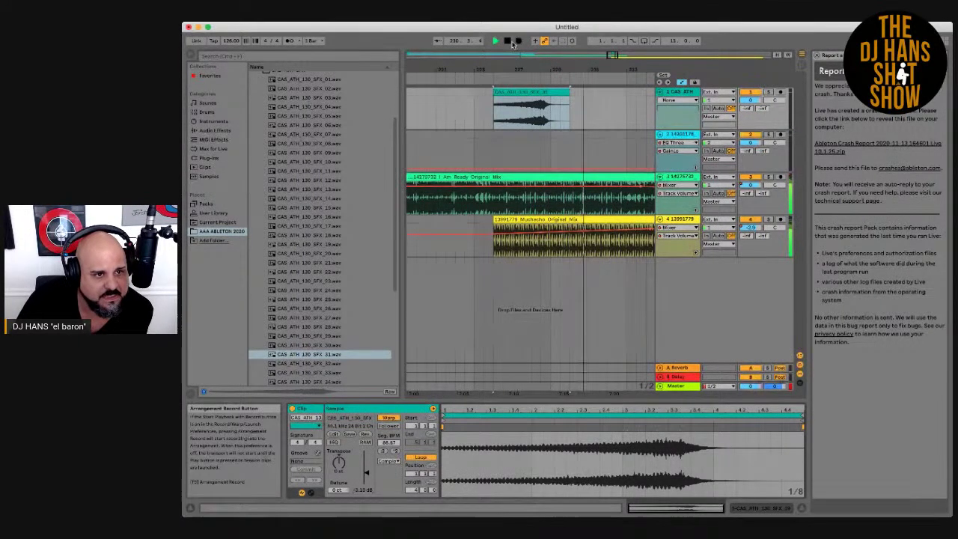
{"action": "left_click_drag", "start_coordinate": [579, 72], "coordinate": [578, 69]}
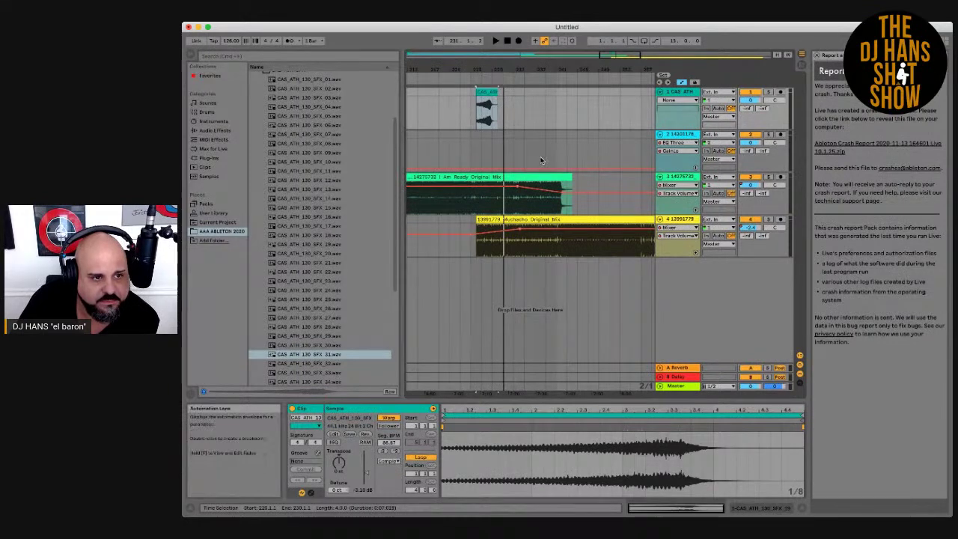
- Move the sound effect clip to bar 241.3 at the end of the I Am Ready clip and play that section
{"action": "left_click_drag", "start_coordinate": [485, 93], "coordinate": [570, 118]}
{"action": "left_click", "coordinate": [544, 74]}
{"action": "mouse_move", "coordinate": [567, 69]}
{"action": "left_mouse_down"}
{"action": "mouse_move", "coordinate": [570, 80]}
{"action": "mouse_move", "coordinate": [548, 98]}
{"action": "left_mouse_up"}
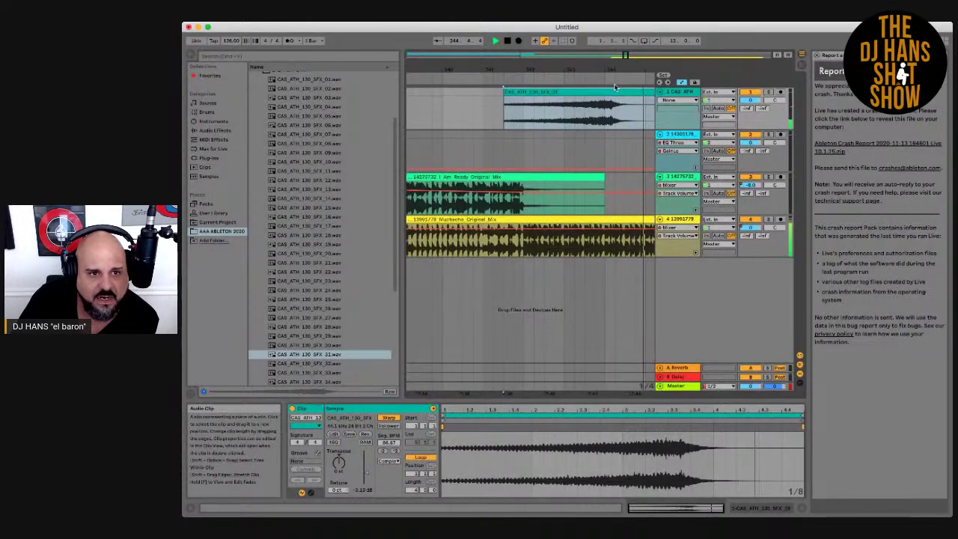
{"action": "mouse_move", "coordinate": [606, 70]}
{"action": "left_mouse_down"}
{"action": "mouse_move", "coordinate": [554, 67]}
{"action": "mouse_move", "coordinate": [578, 60]}
{"action": "left_mouse_up"}
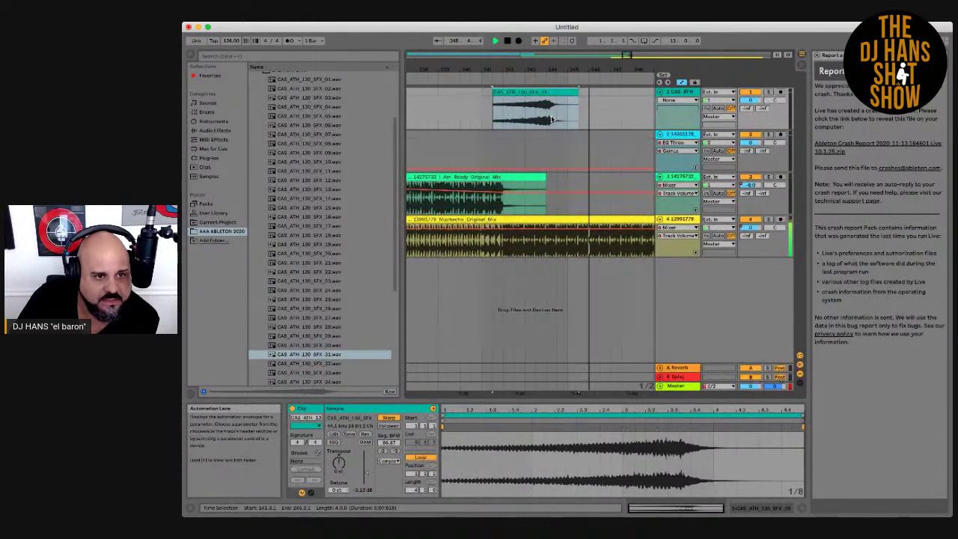
- Add the Knob 1 Fade to Grey rack from the Performance & DJ audio effect racks to the sound effect track
{"action": "left_click", "coordinate": [546, 116]}
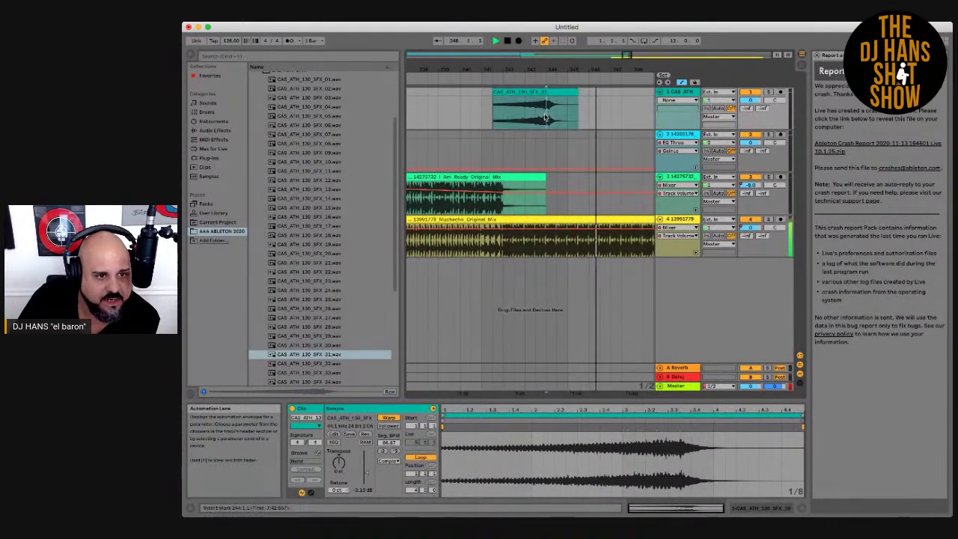
{"action": "left_click", "coordinate": [209, 131]}
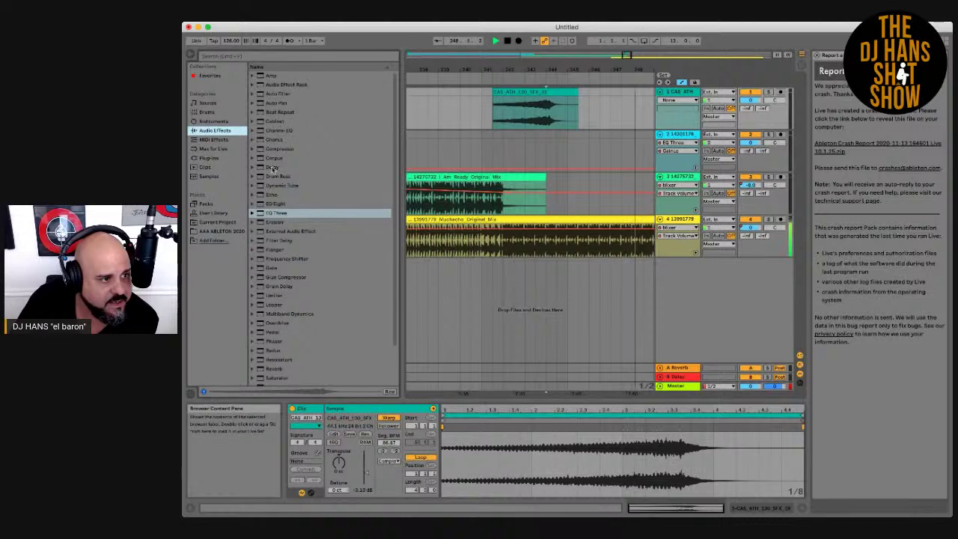
{"action": "left_click", "coordinate": [252, 86]}
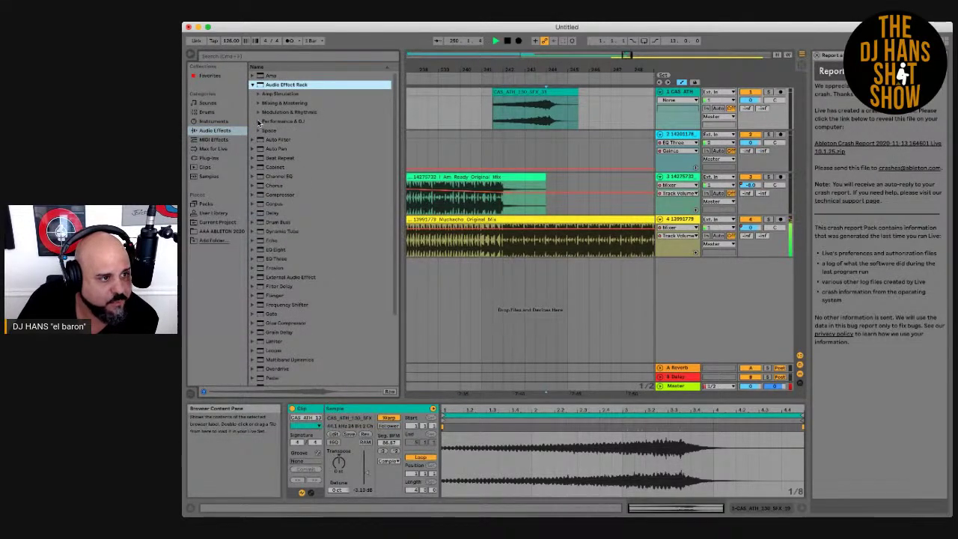
{"action": "left_click", "coordinate": [258, 121]}
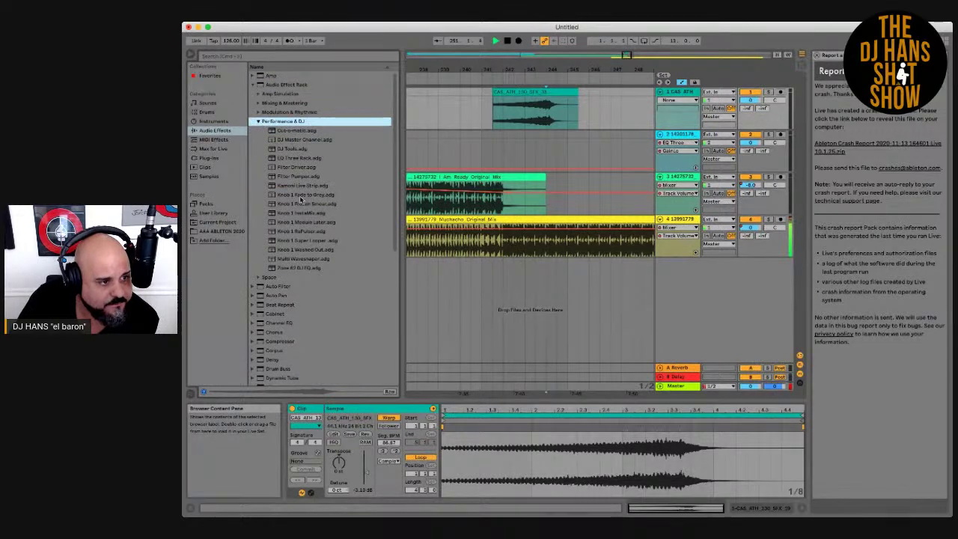
{"action": "double_click", "coordinate": [302, 196]}
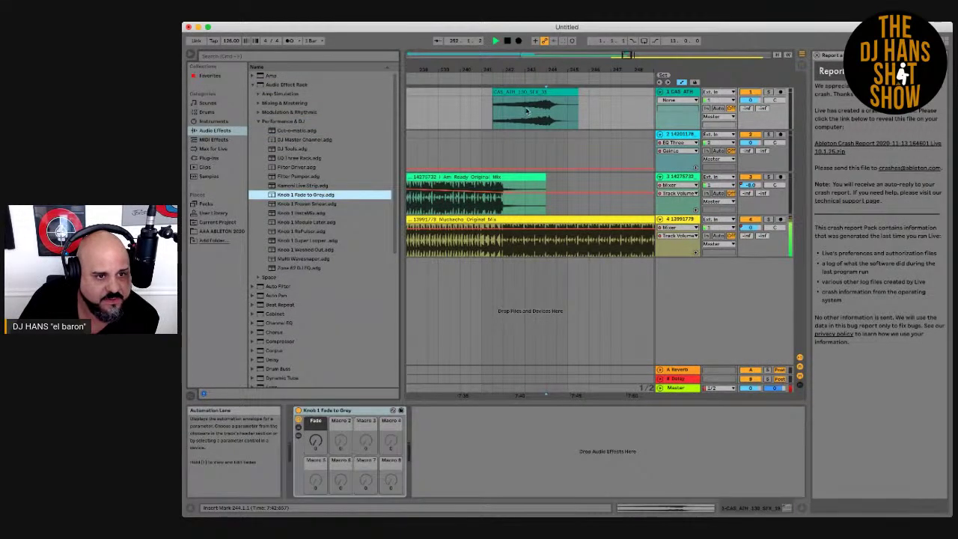
- Automate the rack's Fade macro to rise from 0 to about 90 over the sound effect clip and return to 0 after it
{"action": "left_click", "coordinate": [316, 446]}
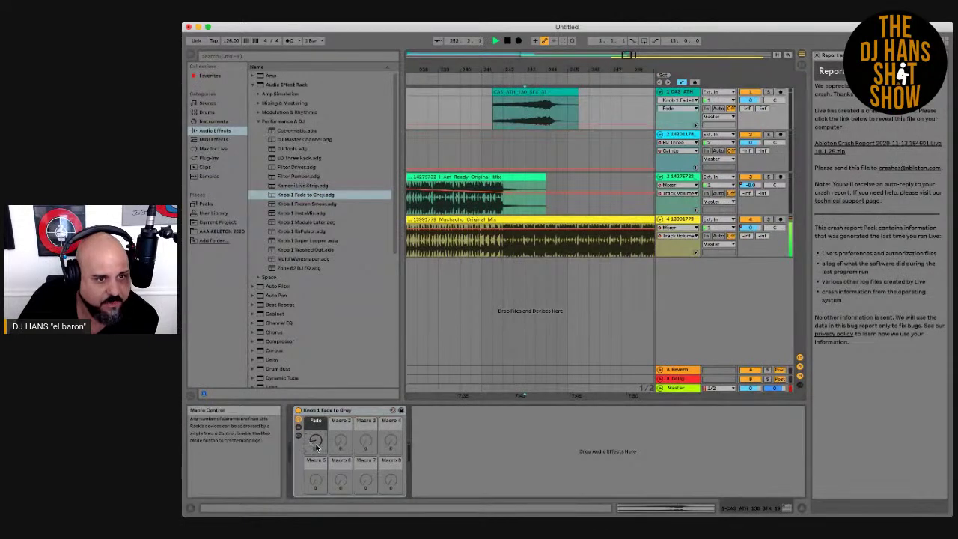
{"action": "left_click", "coordinate": [531, 108]}
{"action": "left_click", "coordinate": [538, 107]}
{"action": "left_click_drag", "start_coordinate": [517, 107], "coordinate": [517, 128]}
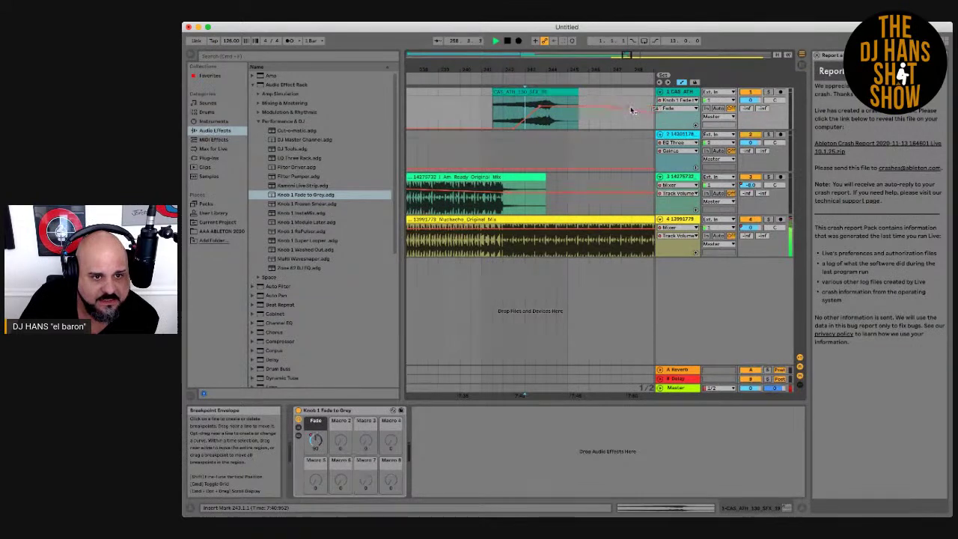
{"action": "left_click_drag", "start_coordinate": [475, 68], "coordinate": [462, 80]}
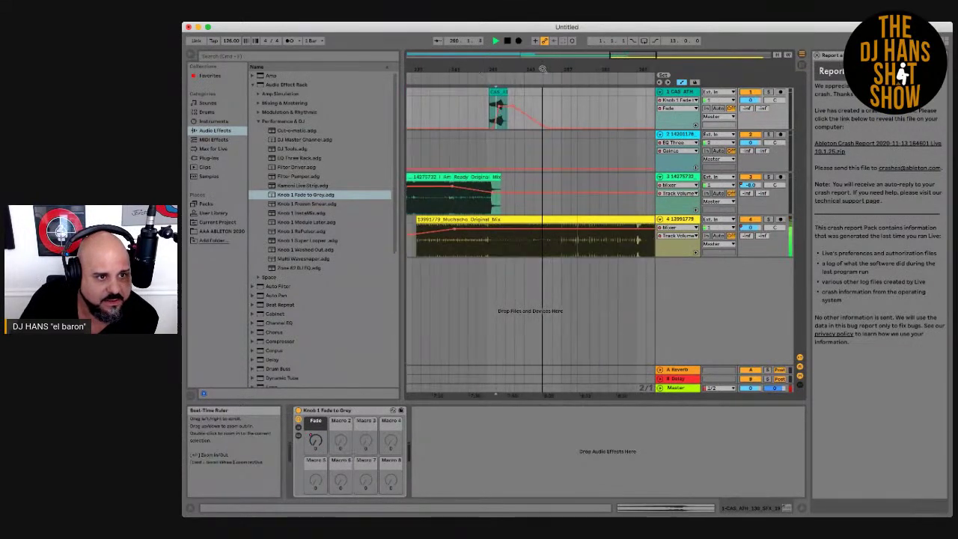
- Play the end of I Am Ready from about bar 235 to check the faded sound effect, and view the whole mix
{"action": "left_click_drag", "start_coordinate": [488, 65], "coordinate": [486, 81]}
{"action": "left_click", "coordinate": [456, 81]}
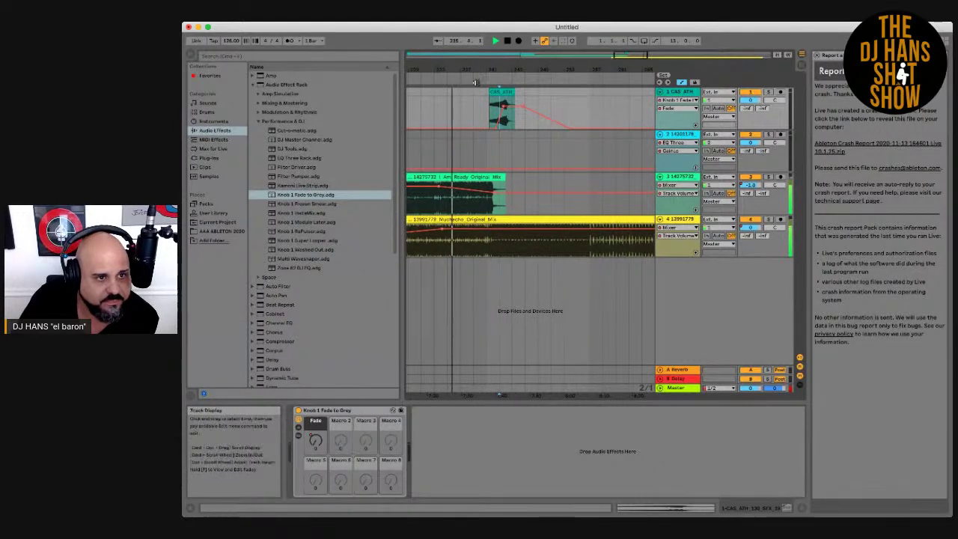
{"action": "left_click", "coordinate": [483, 81]}
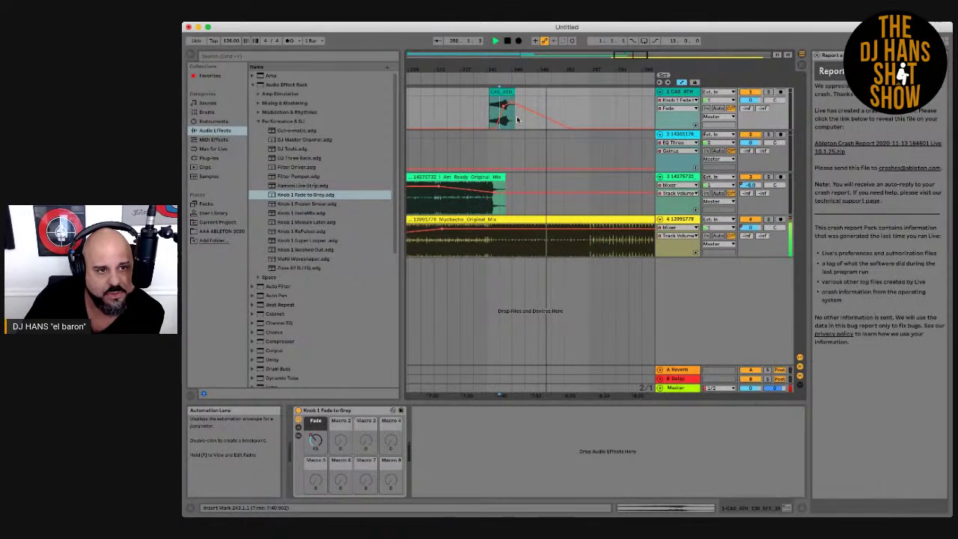
{"action": "left_click_drag", "start_coordinate": [569, 70], "coordinate": [541, 98]}
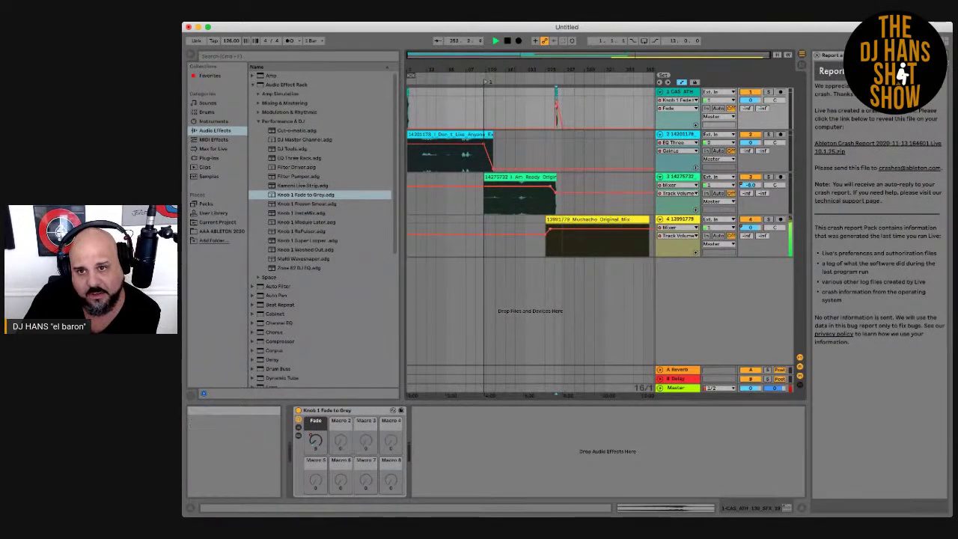
- Close the crash report view and fold the first two song tracks, leaving the Muchacho track unfolded
{"action": "left_click", "coordinate": [827, 57]}
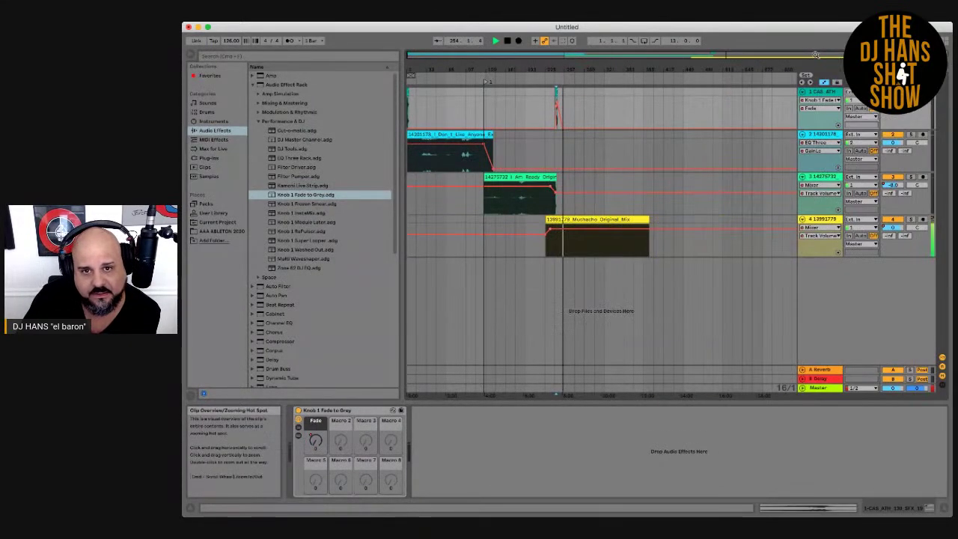
{"action": "left_click", "coordinate": [674, 130]}
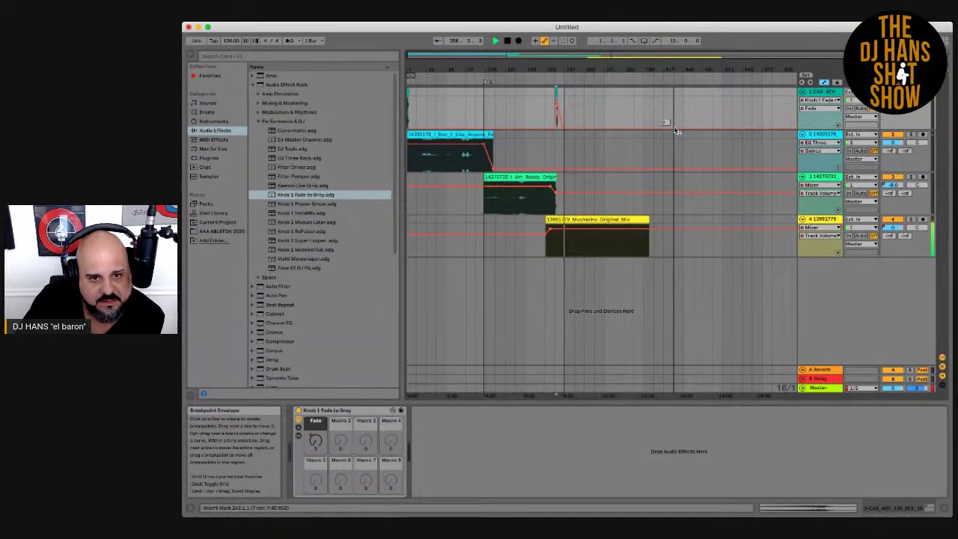
{"action": "left_click_drag", "start_coordinate": [812, 129], "coordinate": [813, 119]}
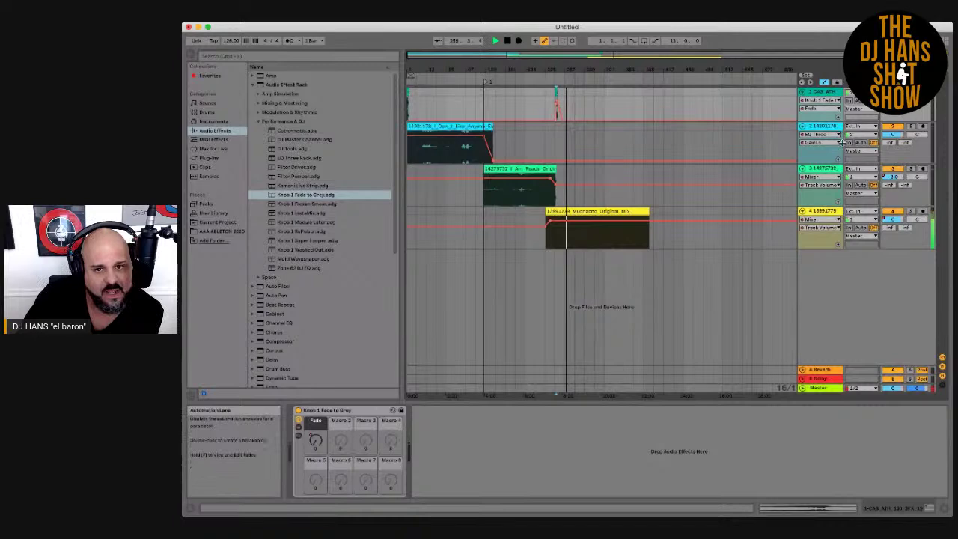
{"action": "left_click", "coordinate": [802, 127]}
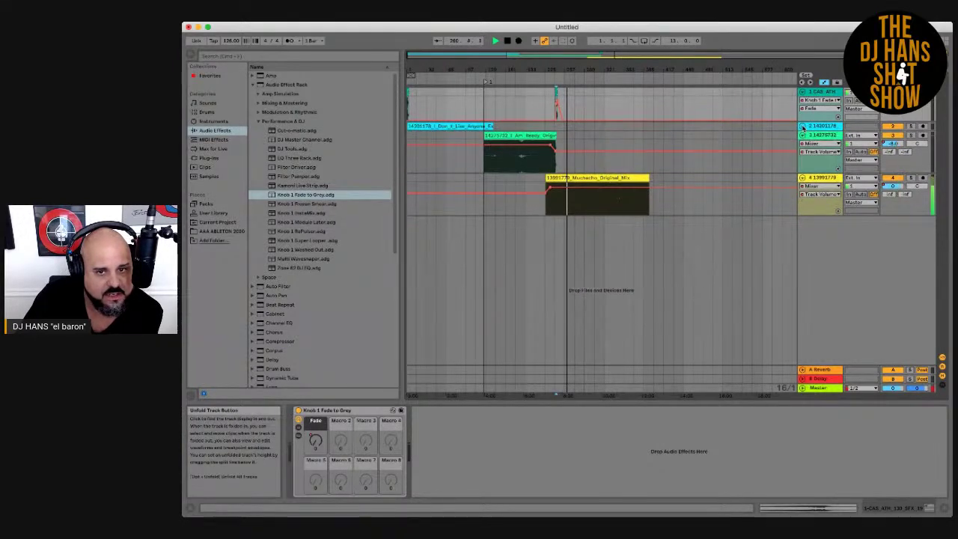
{"action": "left_click", "coordinate": [802, 137]}
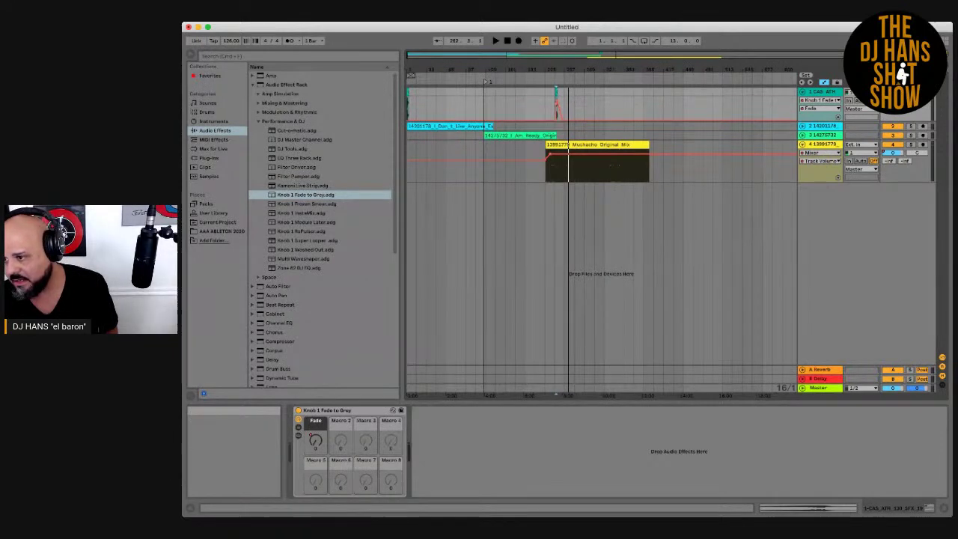
- Import the Secrets (Clean Extended) song from the file manager onto a new track under Muchacho, near bar 353, and open its clip
{"action": "key", "text": "super+Tab"}
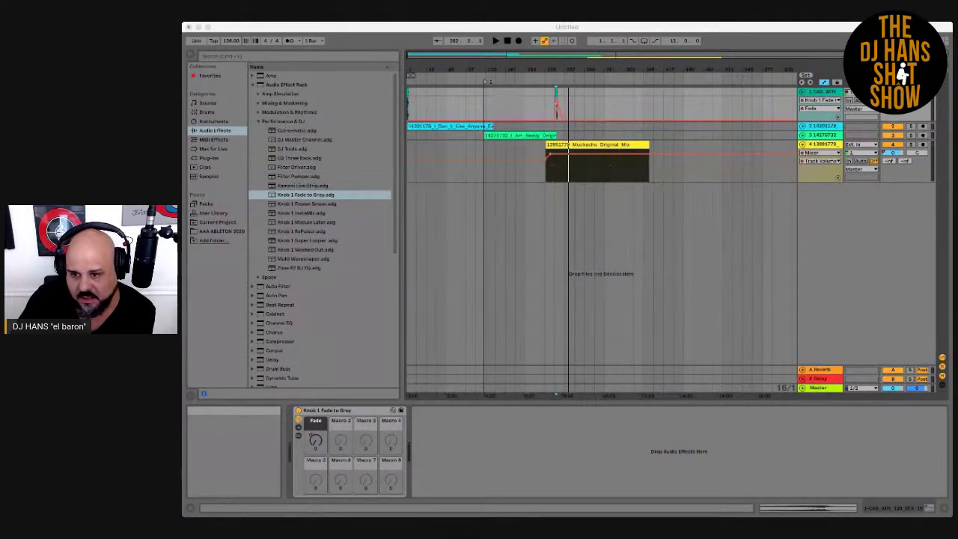
{"action": "left_click_drag", "start_coordinate": [672, 216], "coordinate": [621, 203]}
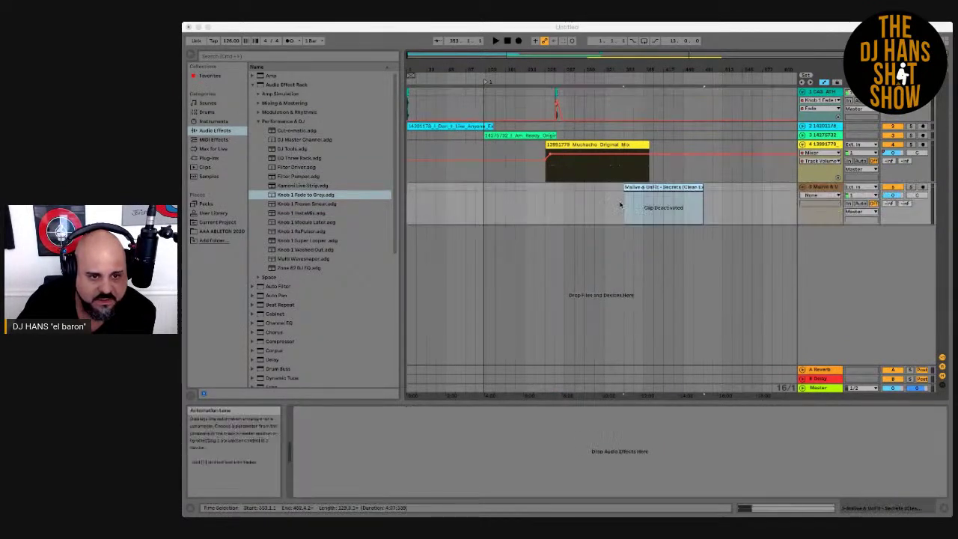
{"action": "left_click", "coordinate": [645, 190]}
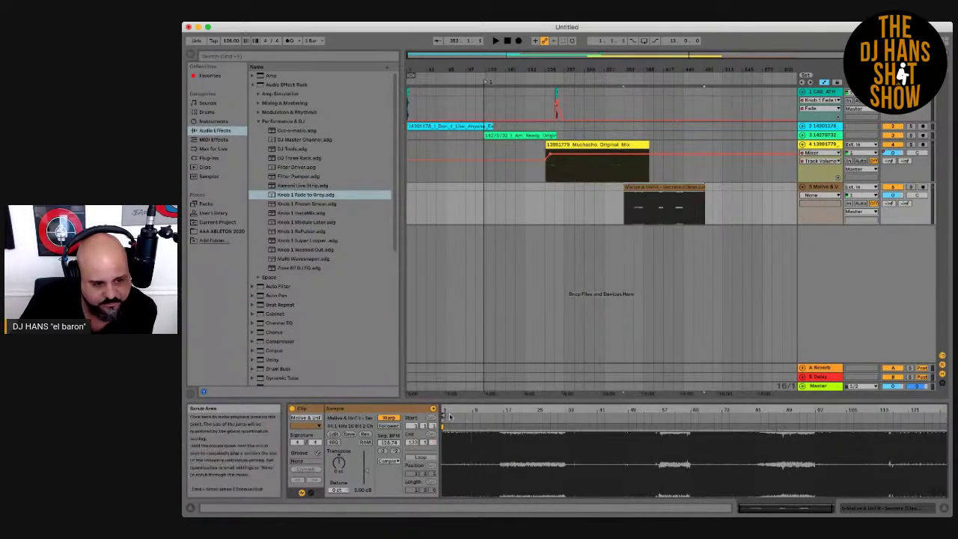
- Inspect the first kick in the Secrets waveform and move the clip to start at bar 379, overlapping the end of Muchacho
{"action": "left_click_drag", "start_coordinate": [445, 411], "coordinate": [740, 410]}
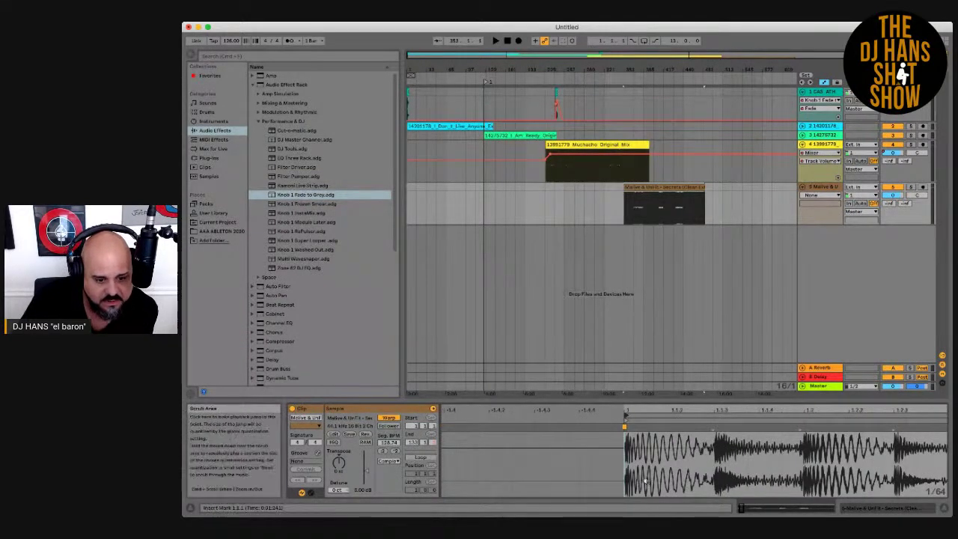
{"action": "left_click_drag", "start_coordinate": [625, 408], "coordinate": [620, 322]}
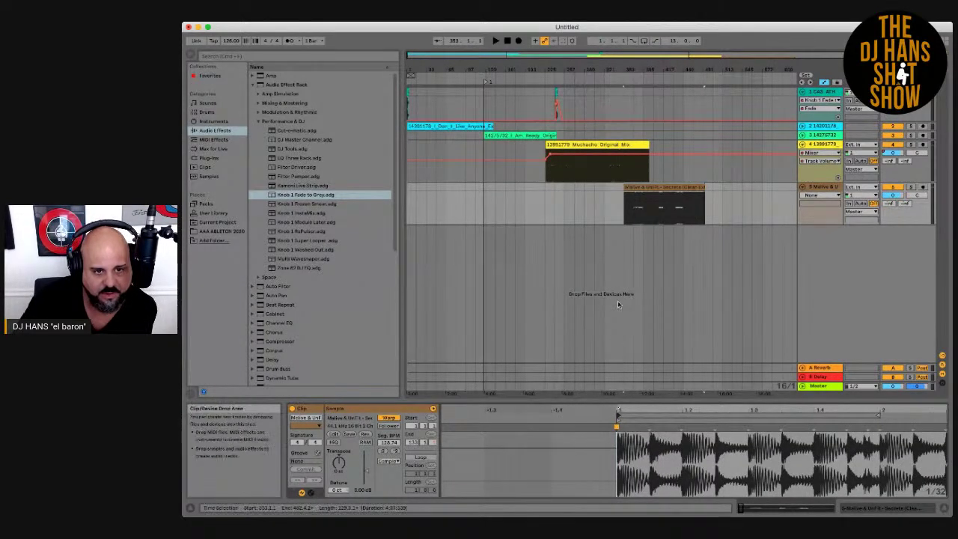
{"action": "left_click_drag", "start_coordinate": [631, 68], "coordinate": [566, 68]}
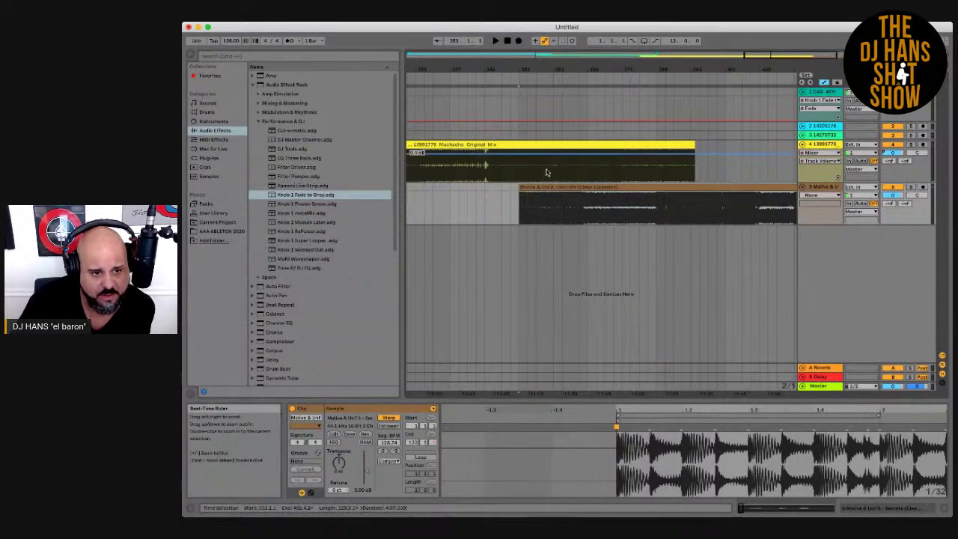
{"action": "left_click_drag", "start_coordinate": [543, 188], "coordinate": [659, 207]}
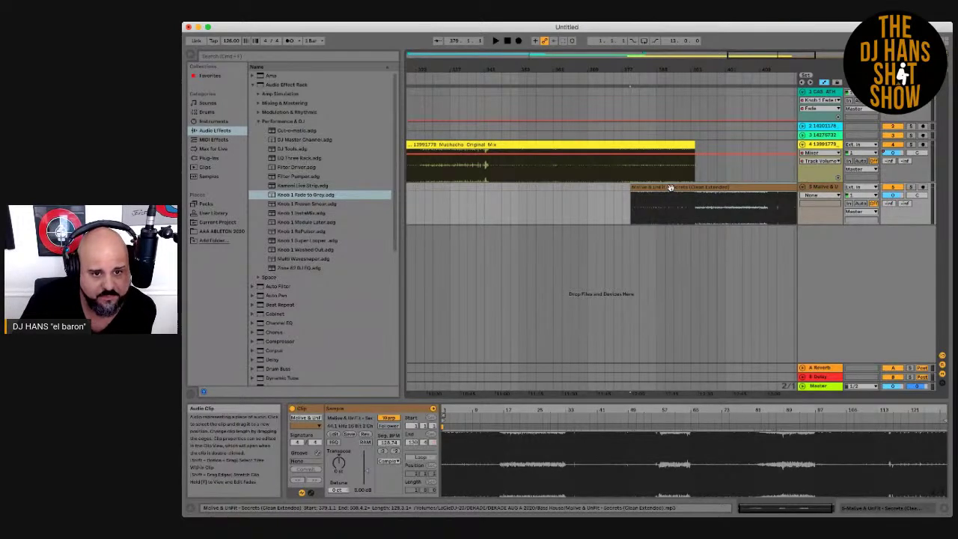
- Automate the Secrets track volume to rise from about -11 dB to 0 dB over the overlap while Muchacho's volume drops from the same point
{"action": "left_click", "coordinate": [814, 212]}
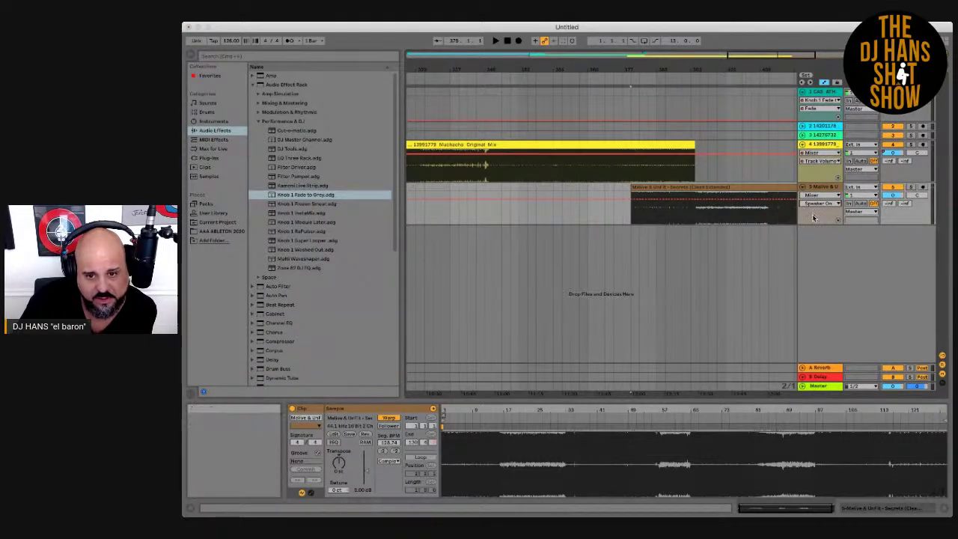
{"action": "left_click", "coordinate": [813, 226]}
{"action": "left_click", "coordinate": [691, 197]}
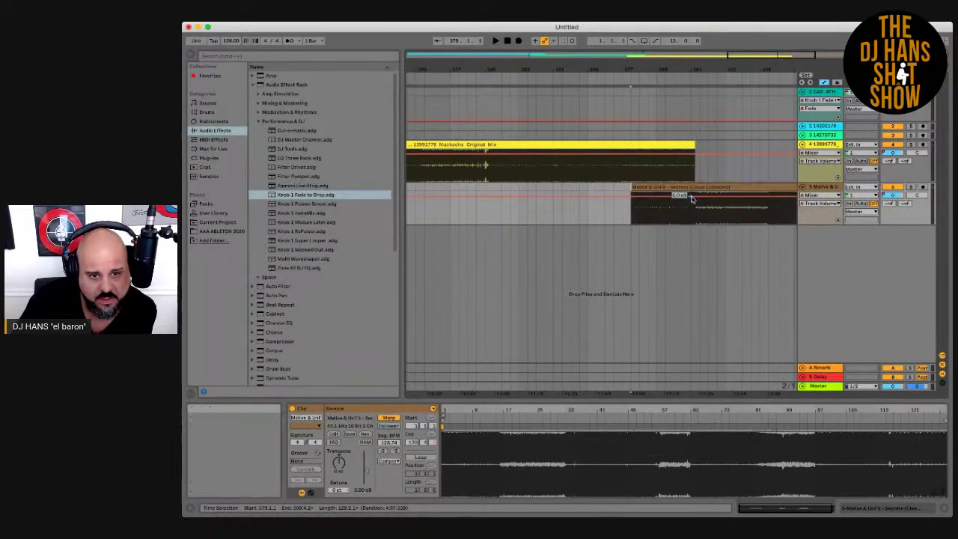
{"action": "left_click_drag", "start_coordinate": [672, 198], "coordinate": [631, 205]}
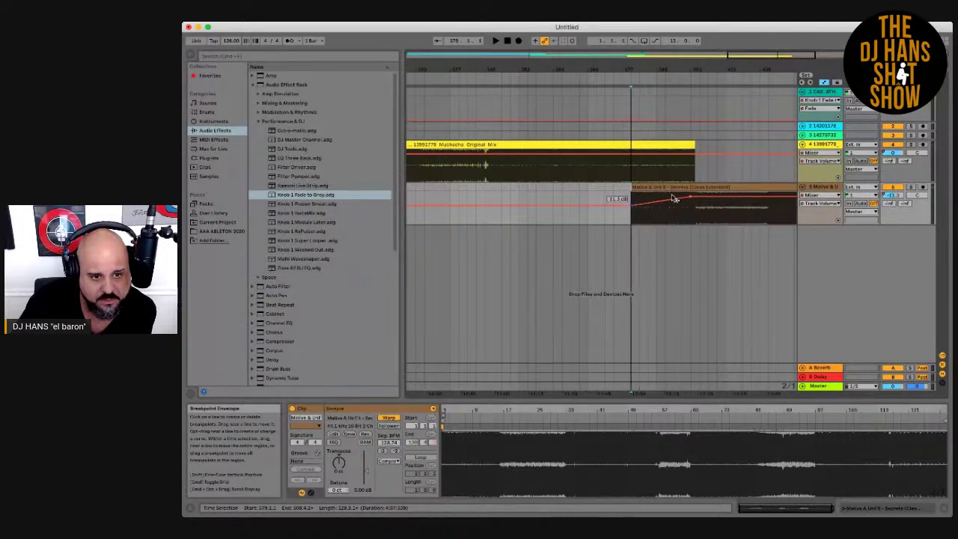
{"action": "left_click", "coordinate": [631, 154]}
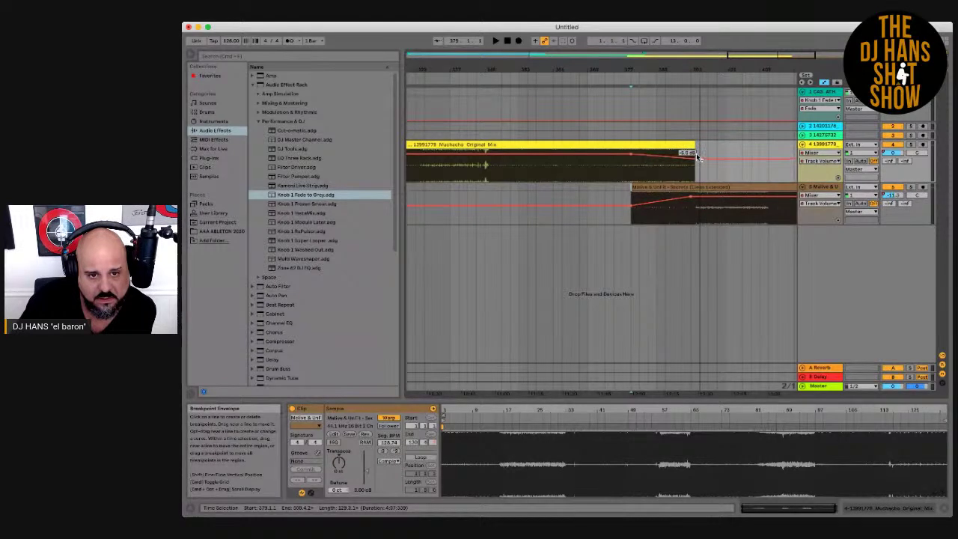
- Play the transition from about bar 374 and compare the kicks of Muchacho and Secrets at the start of the overlap
{"action": "left_click", "coordinate": [608, 75]}
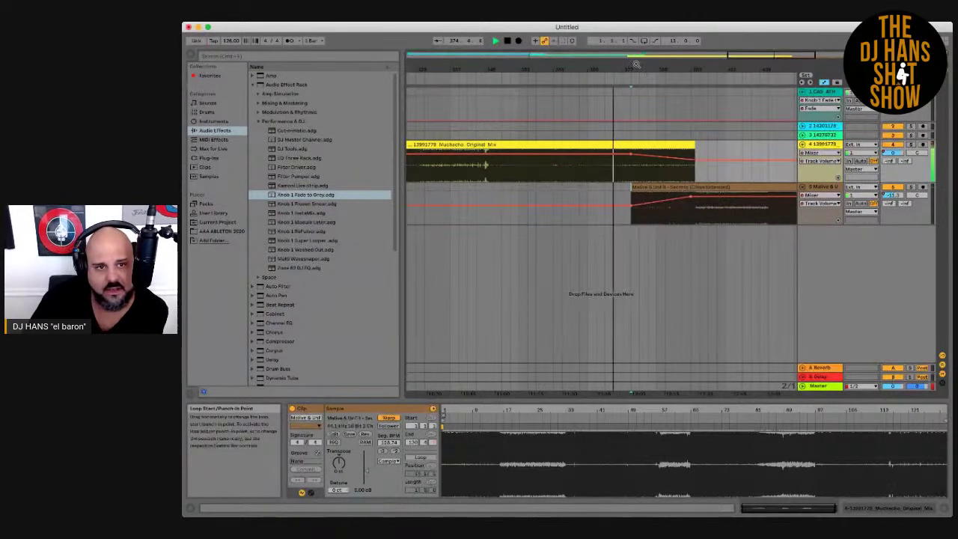
{"action": "left_click_drag", "start_coordinate": [637, 67], "coordinate": [554, 176]}
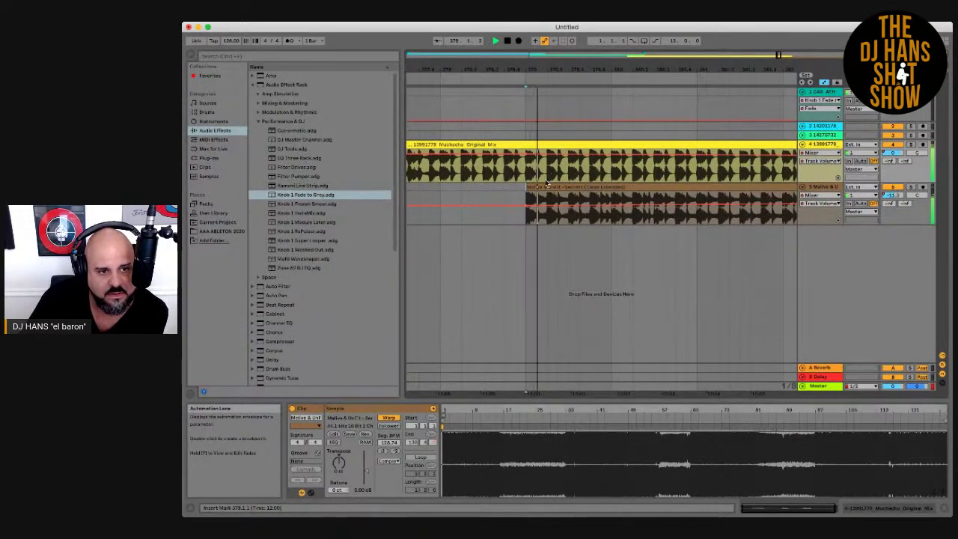
{"action": "left_click_drag", "start_coordinate": [537, 72], "coordinate": [545, 69]}
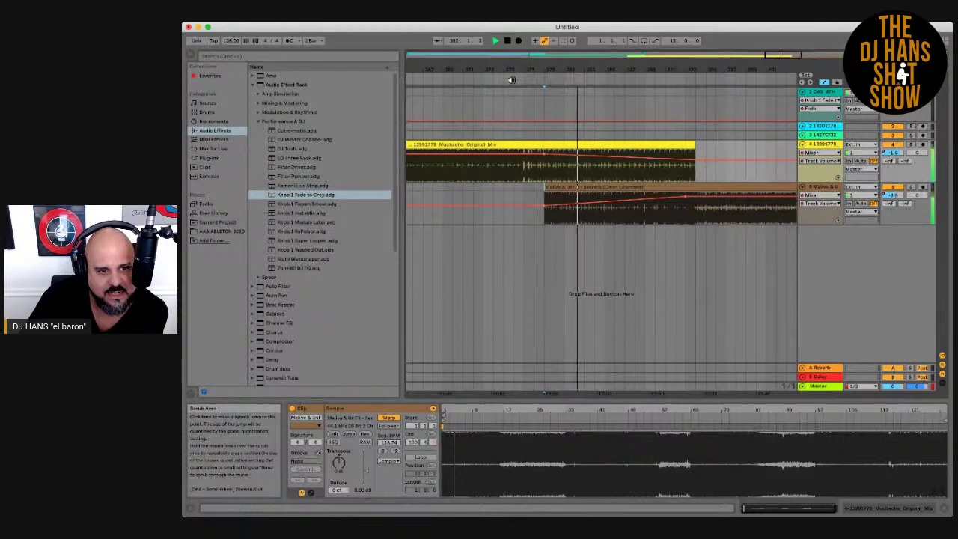
{"action": "left_click", "coordinate": [692, 146]}
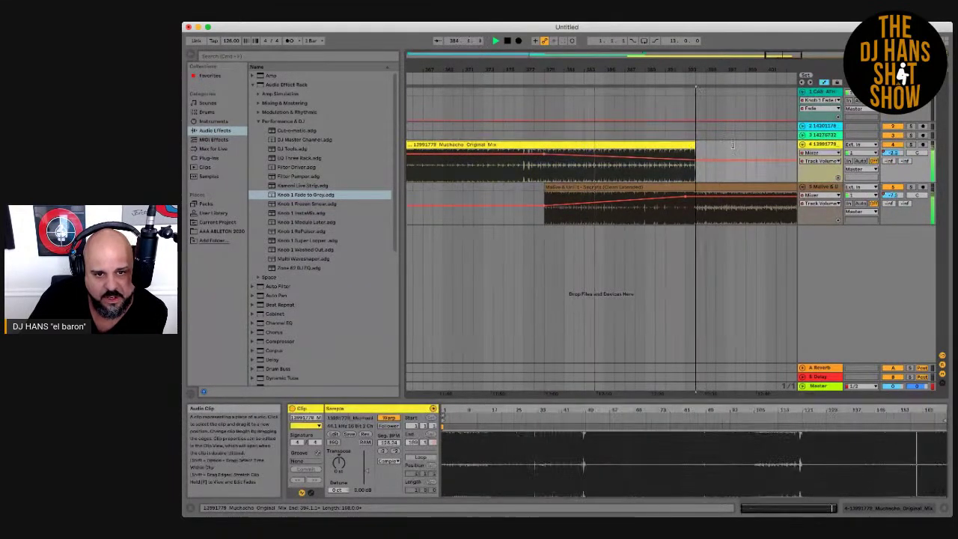
- Move the Secrets clip one bar earlier, then nudge it to just before bar 378 so its first kick aligns with Muchacho's kick
{"action": "left_click", "coordinate": [515, 80]}
{"action": "left_click_drag", "start_coordinate": [526, 67], "coordinate": [528, 71]}
{"action": "left_click_drag", "start_coordinate": [634, 187], "coordinate": [576, 199]}
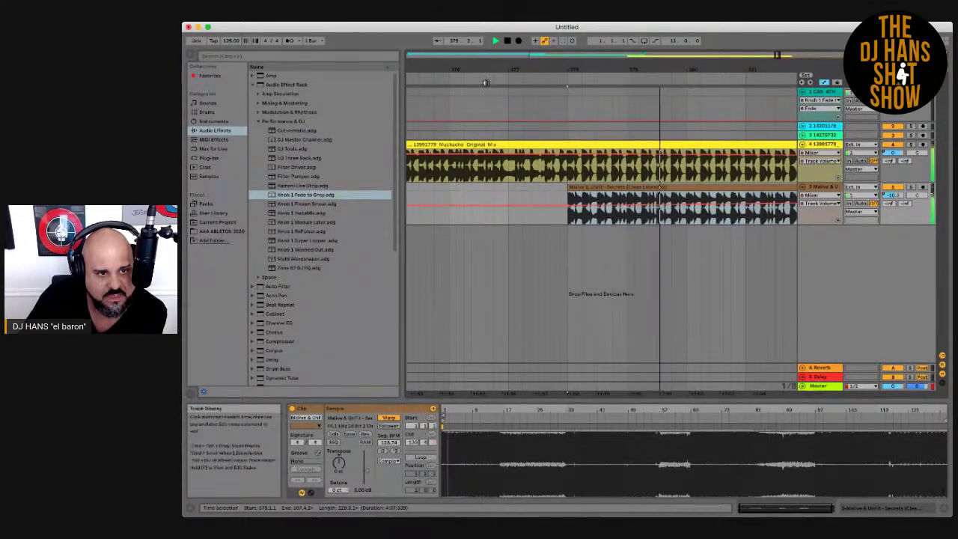
{"action": "left_click_drag", "start_coordinate": [563, 66], "coordinate": [596, 196]}
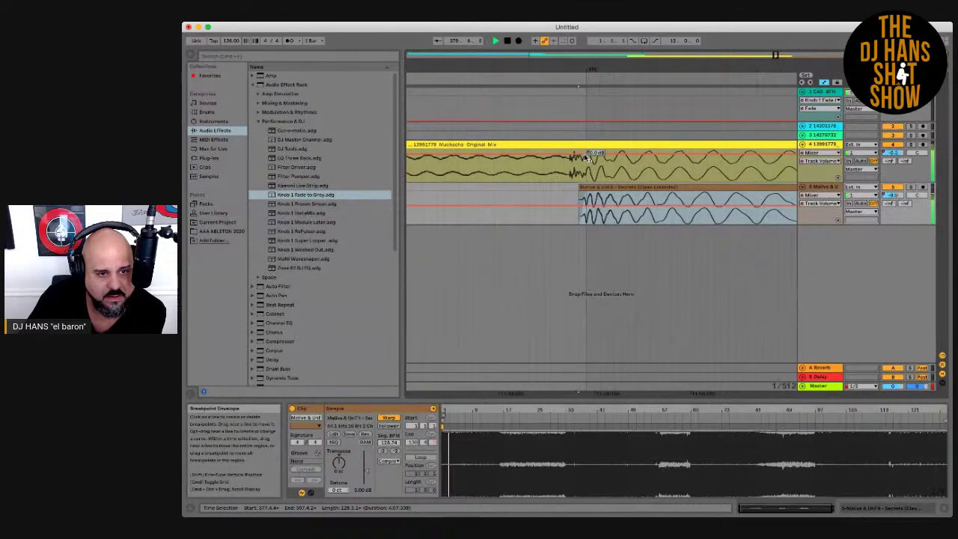
- Lower Muchacho's volume automation at the end of its clip to about -11 dB
{"action": "left_click_drag", "start_coordinate": [576, 67], "coordinate": [573, 66]}
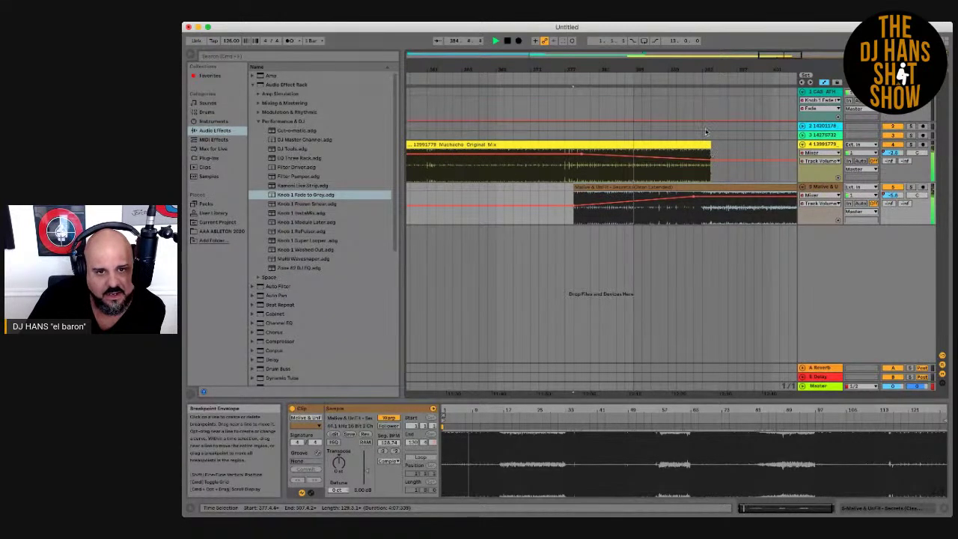
{"action": "left_click_drag", "start_coordinate": [703, 69], "coordinate": [703, 69]}
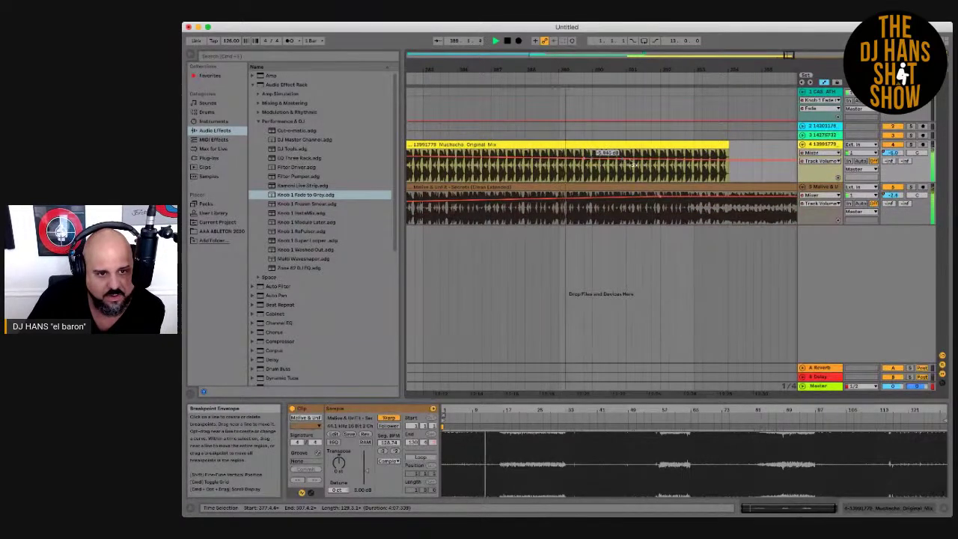
{"action": "left_click_drag", "start_coordinate": [762, 161], "coordinate": [730, 164]}
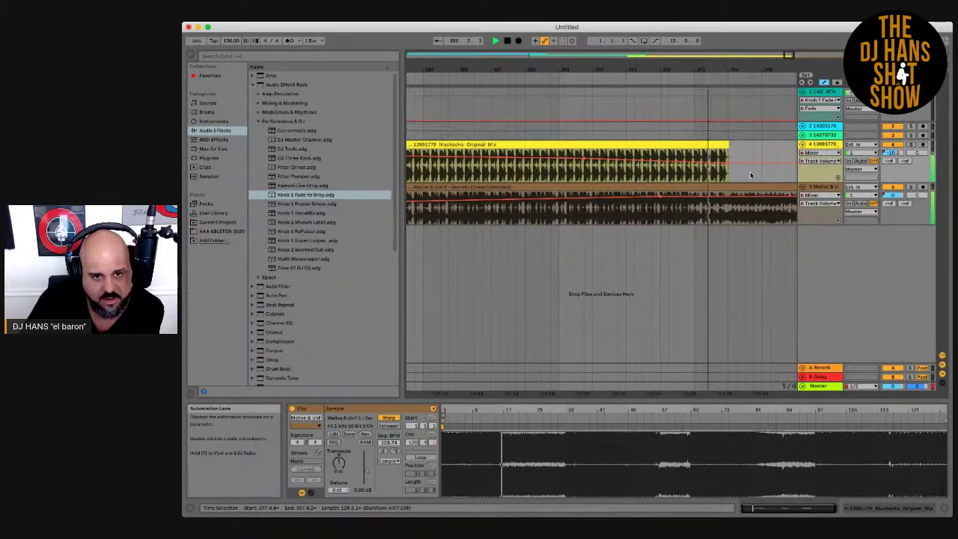
- Trim the end of the Muchacho clip to just before bar 393, right ahead of the next Secrets kick, and stop playback
{"action": "left_click_drag", "start_coordinate": [724, 156], "coordinate": [691, 148]}
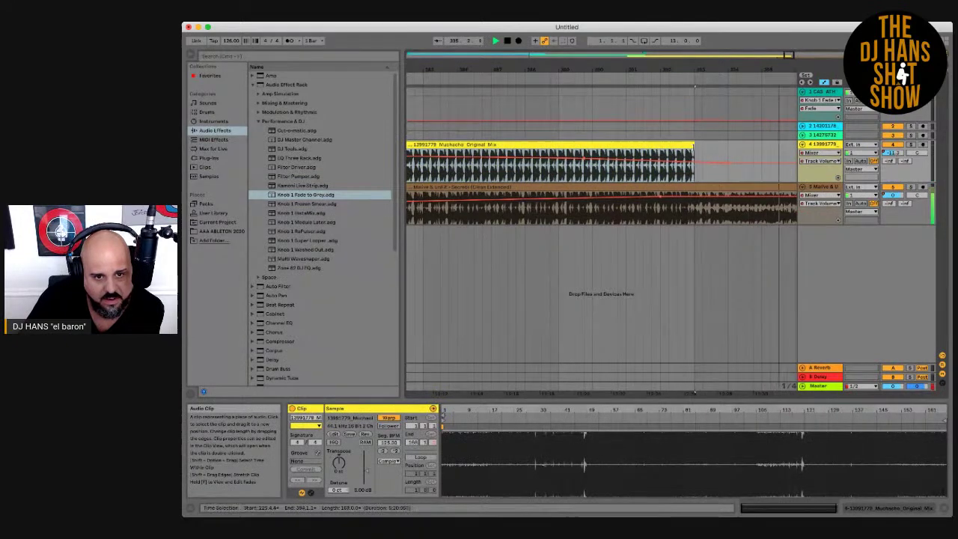
{"action": "left_click_drag", "start_coordinate": [663, 69], "coordinate": [665, 142]}
{"action": "left_click_drag", "start_coordinate": [663, 70], "coordinate": [655, 104]}
{"action": "left_click_drag", "start_coordinate": [657, 145], "coordinate": [633, 148]}
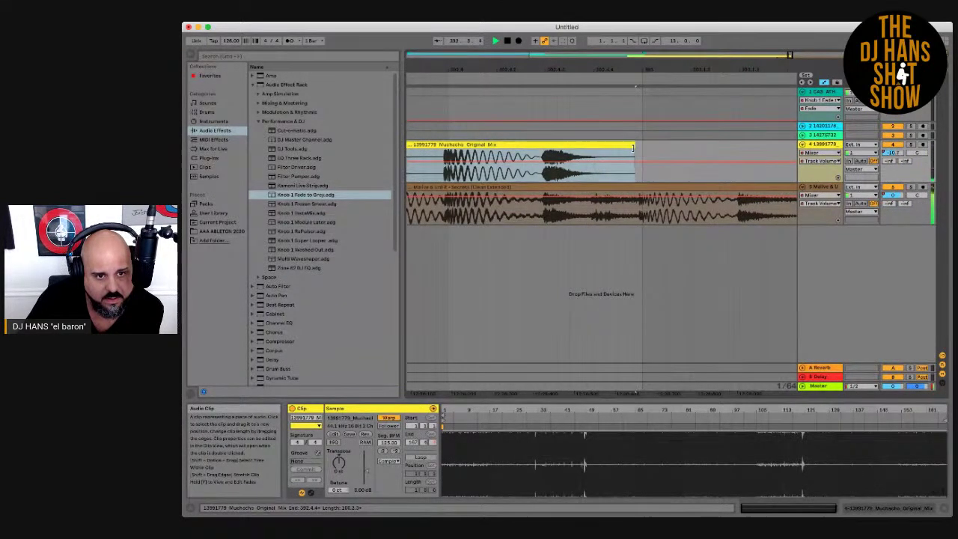
{"action": "left_click_drag", "start_coordinate": [624, 69], "coordinate": [625, 63]}
{"action": "key", "text": "space"}
{"action": "left_click_drag", "start_coordinate": [637, 72], "coordinate": [639, 68]}
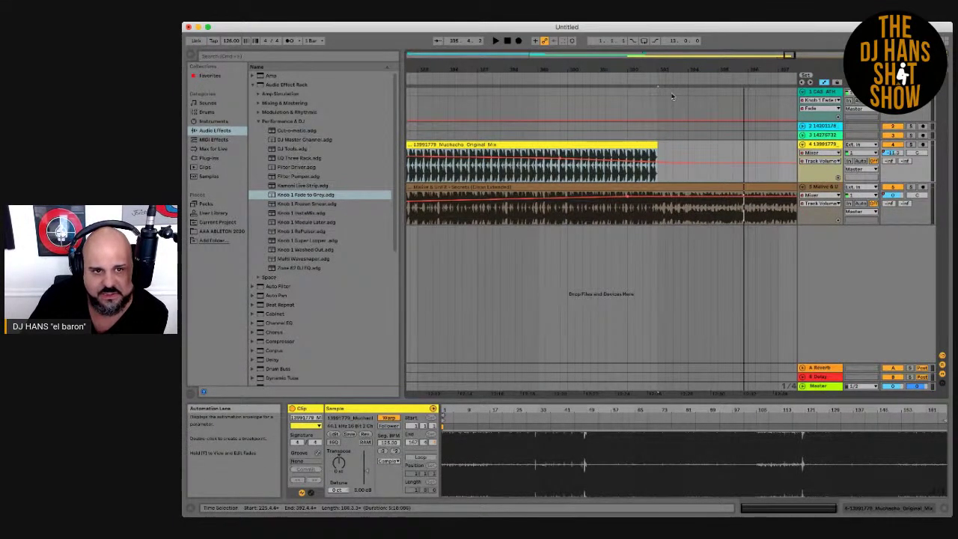
- Add the Knob 1 Fade to Grey rack to the Muchacho track and show the automation of its Fade macro
{"action": "left_click_drag", "start_coordinate": [660, 70], "coordinate": [662, 59]}
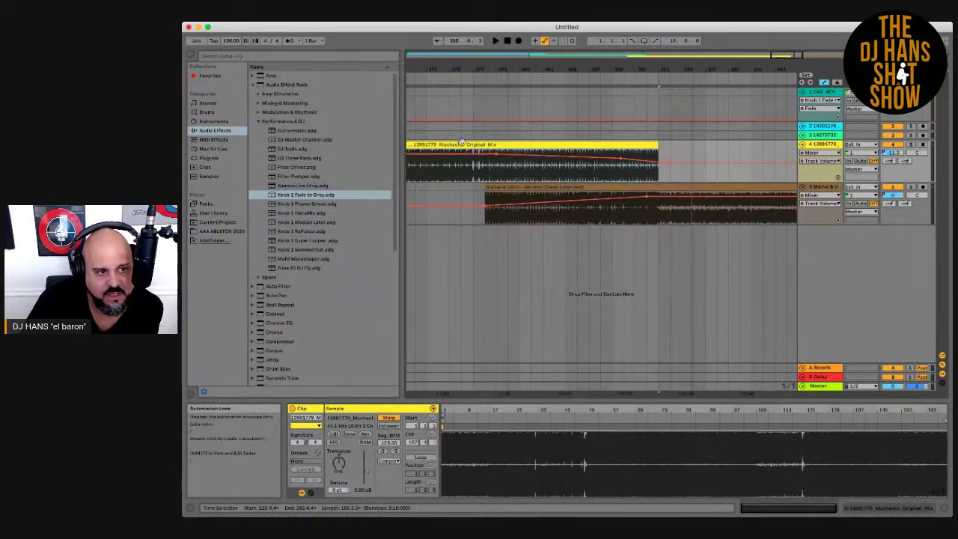
{"action": "double_click", "coordinate": [306, 195]}
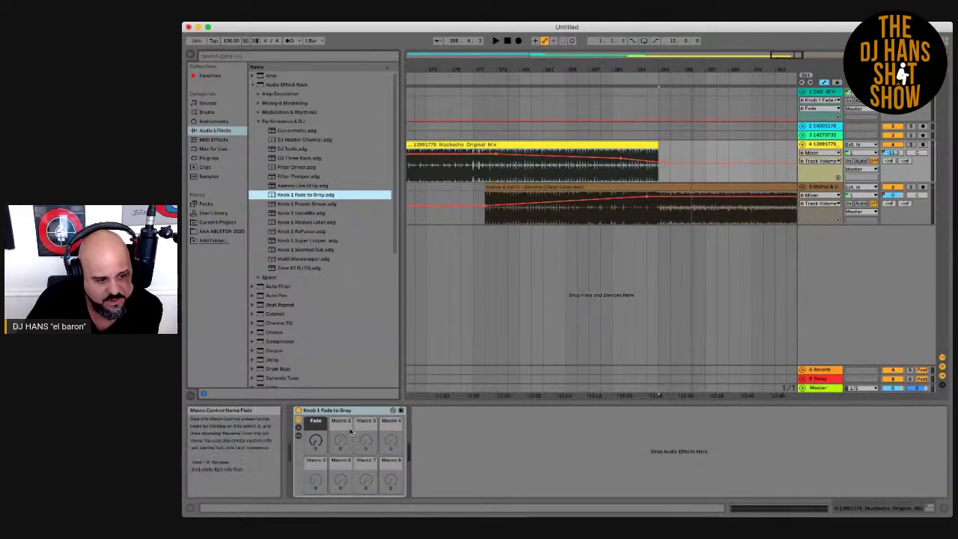
{"action": "left_click", "coordinate": [315, 443]}
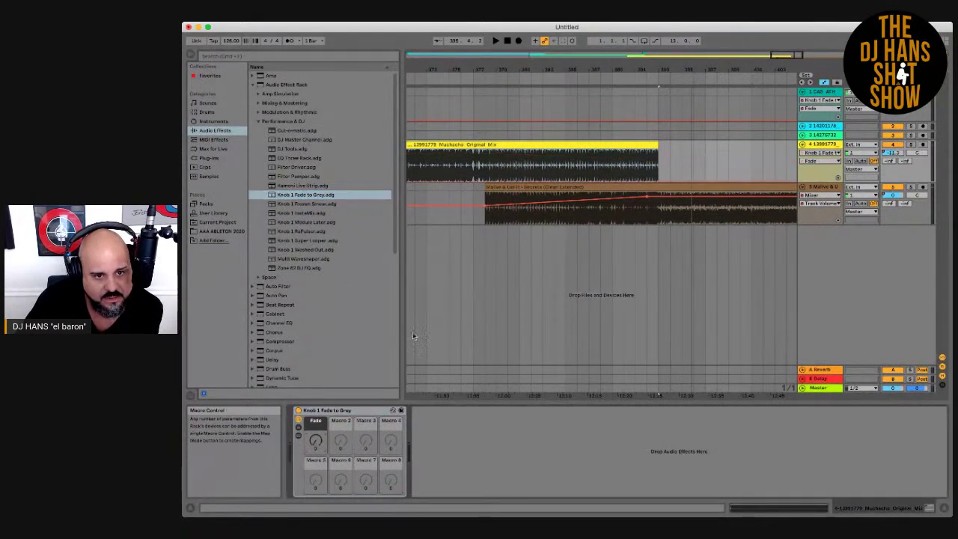
- Automate Muchacho's Fade macro to rise from 0 at bar 391 to about 115 at the clip's end and return to 0 by about bar 395
{"action": "left_click", "coordinate": [640, 183]}
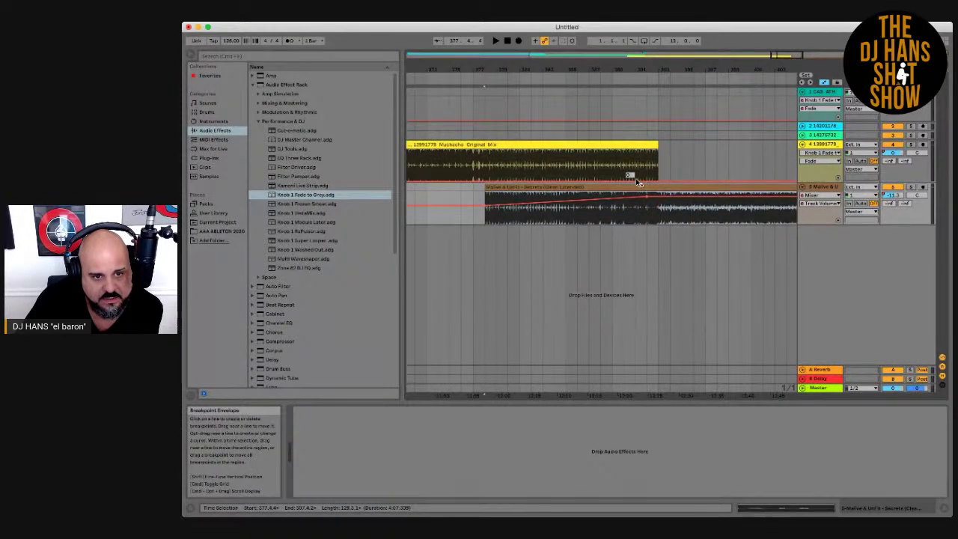
{"action": "left_click", "coordinate": [641, 181]}
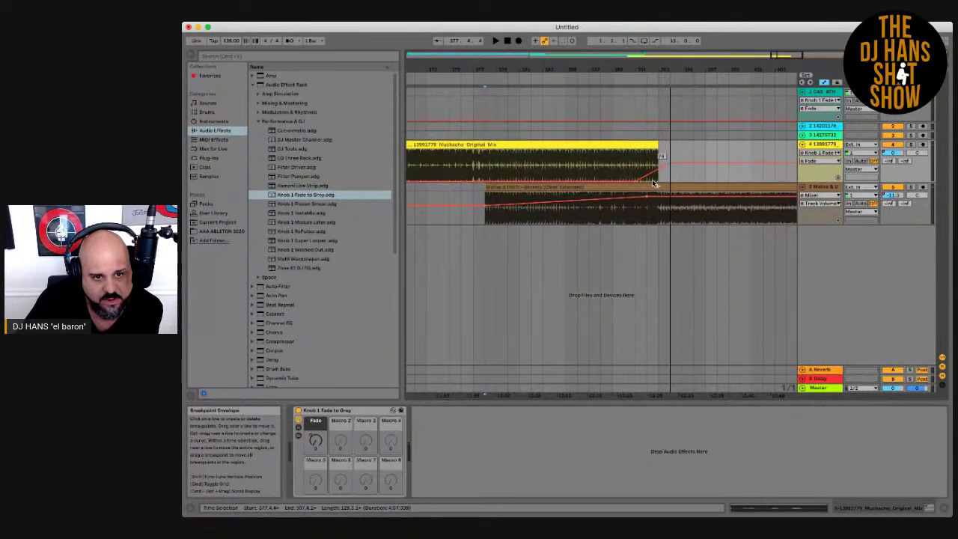
{"action": "left_click", "coordinate": [577, 81]}
{"action": "left_click_drag", "start_coordinate": [661, 64], "coordinate": [660, 80]}
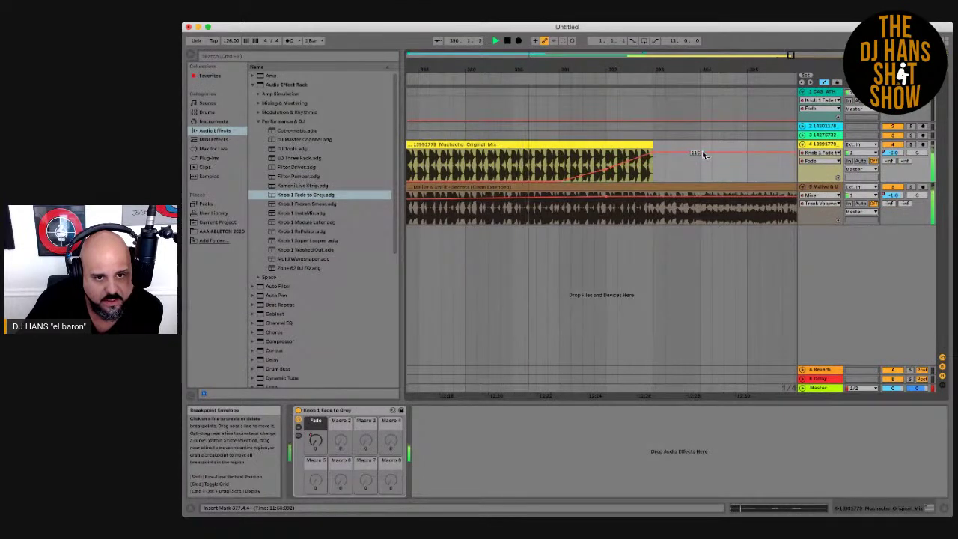
{"action": "left_click_drag", "start_coordinate": [704, 153], "coordinate": [747, 181]}
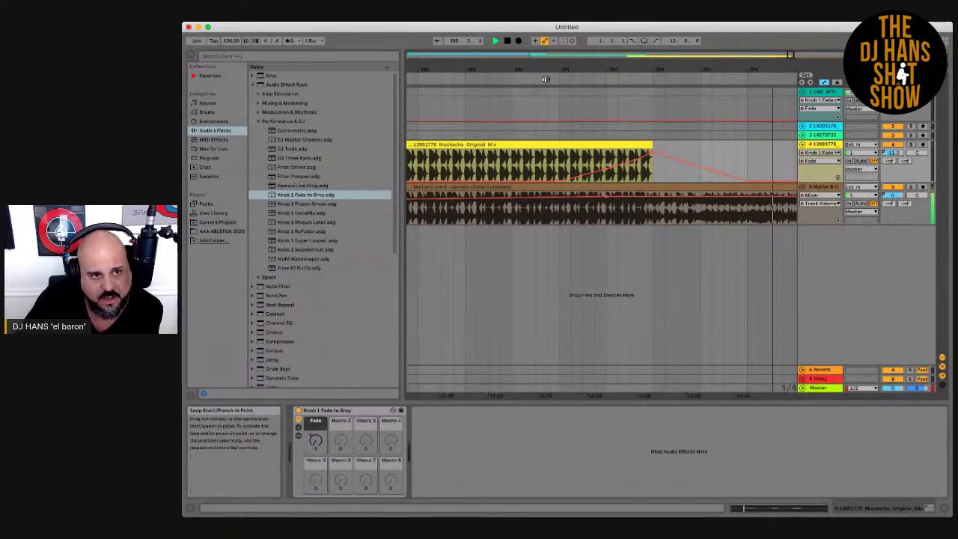
- Replay the end of Muchacho to check the fade effect and remove the Knob 1 Fade to Grey rack from its track
{"action": "left_click", "coordinate": [558, 196]}
{"action": "left_click", "coordinate": [633, 217]}
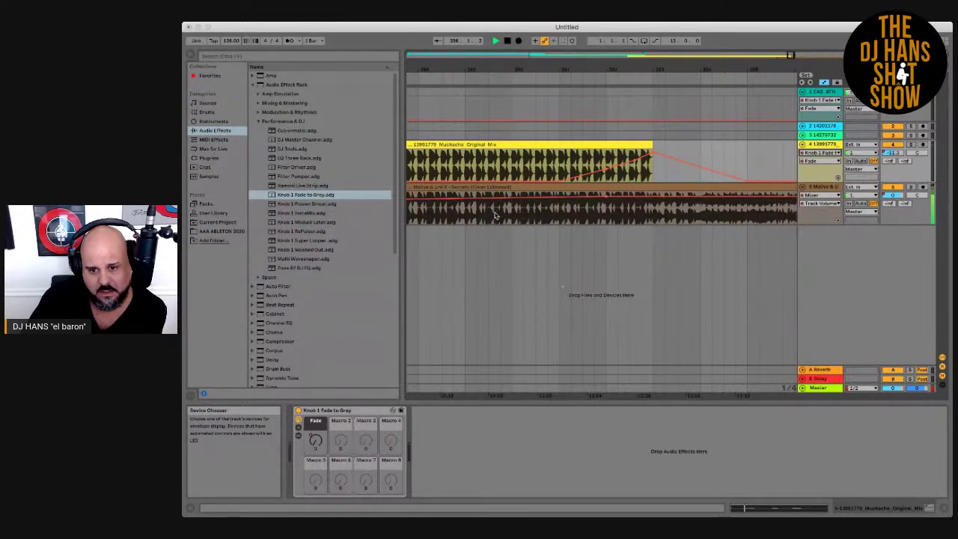
{"action": "left_click", "coordinate": [694, 271]}
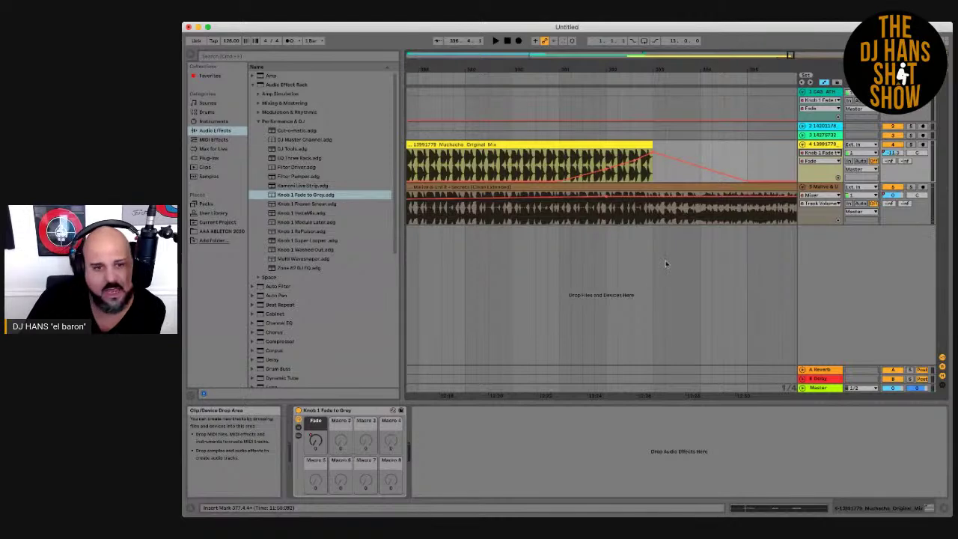
{"action": "key", "text": "space"}
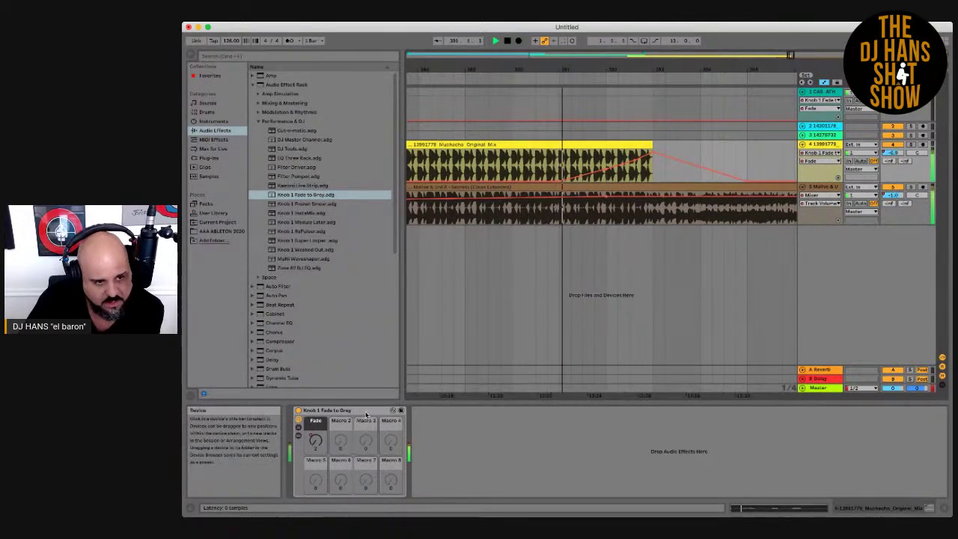
{"action": "key", "text": "Delete"}
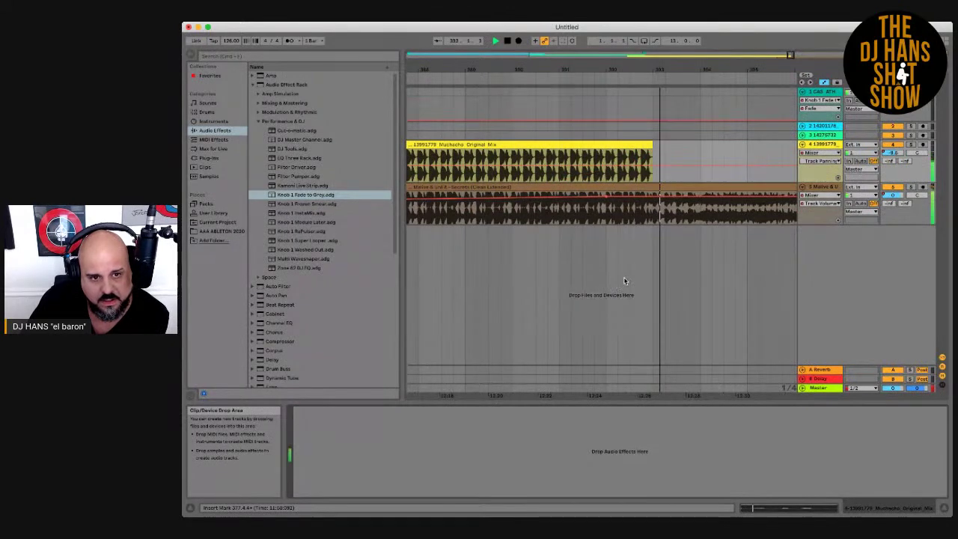
{"action": "left_click", "coordinate": [583, 145]}
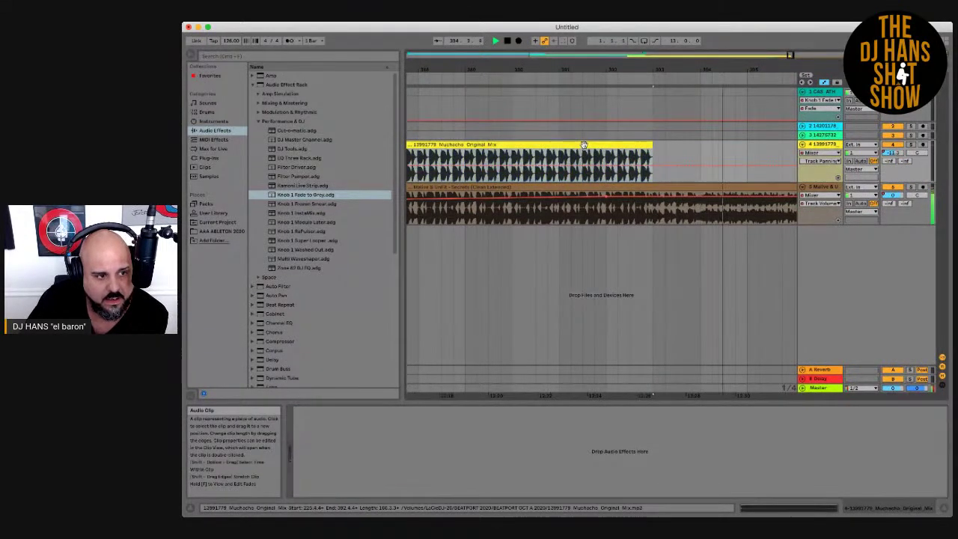
- Add an Auto Filter to the Muchacho track and record its Frequency sweeping down to the minimum from about bar 391 to the clip's end
{"action": "double_click", "coordinate": [276, 286]}
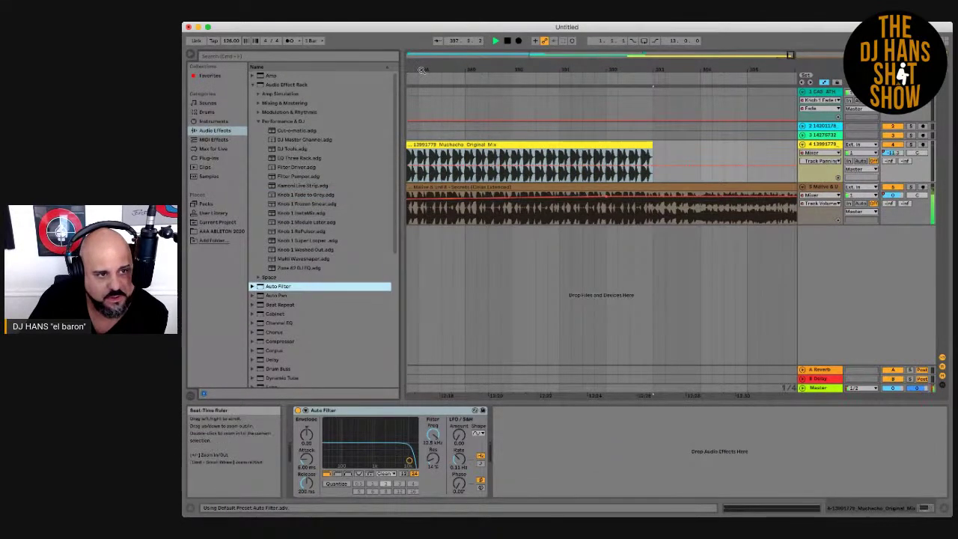
{"action": "left_click", "coordinate": [519, 42]}
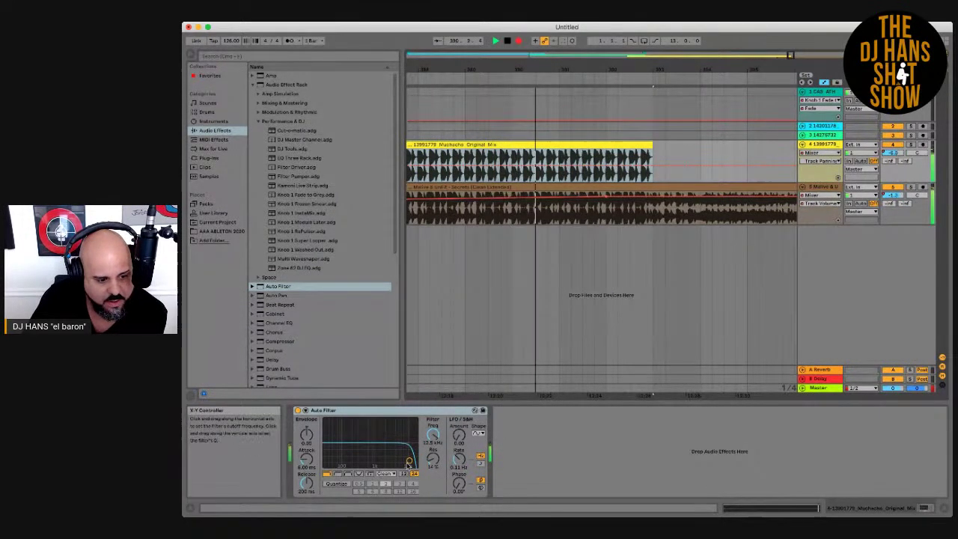
{"action": "left_click_drag", "start_coordinate": [408, 460], "coordinate": [325, 470]}
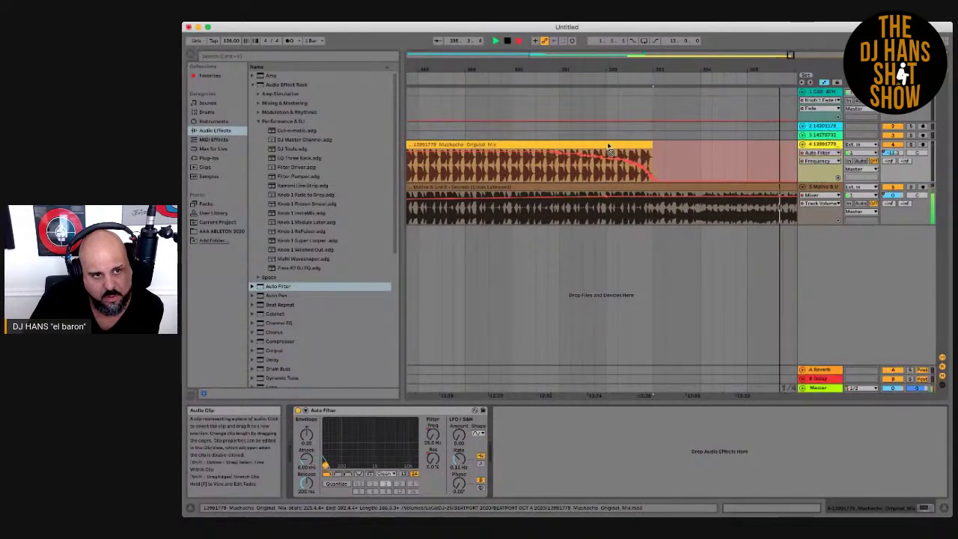
{"action": "left_click", "coordinate": [469, 82]}
{"action": "left_click", "coordinate": [508, 42]}
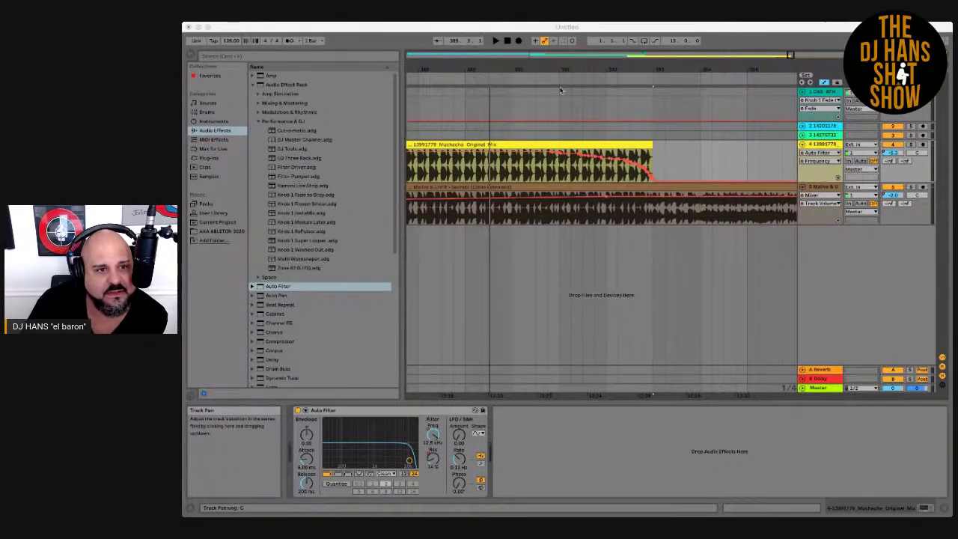
{"action": "left_click", "coordinate": [435, 77]}
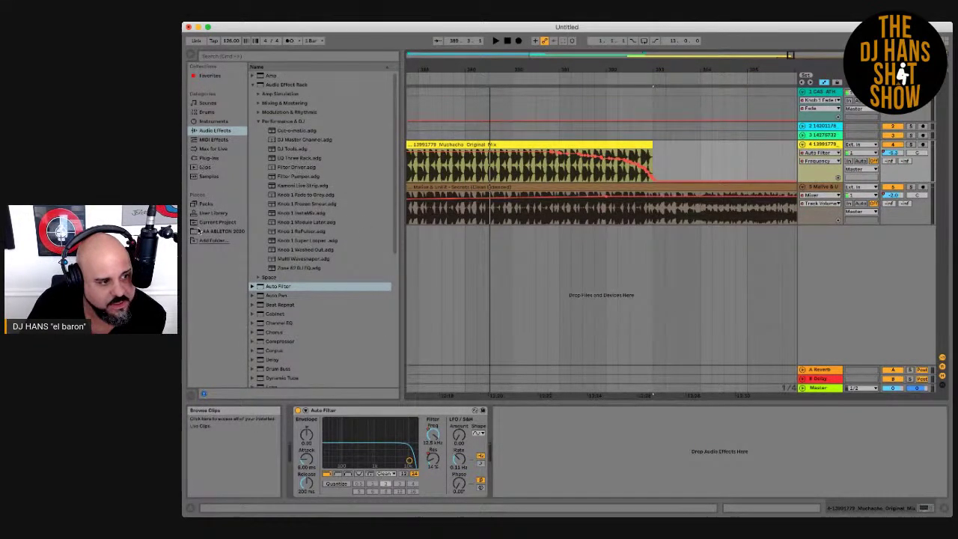
- Audition the CAS_ATH_130_SFX samples in the AAA ABLETON 2020 folder to find a sound effect for the transition from Muchacho to Secrets
{"action": "left_click", "coordinate": [211, 232]}
{"action": "left_click", "coordinate": [307, 254]}
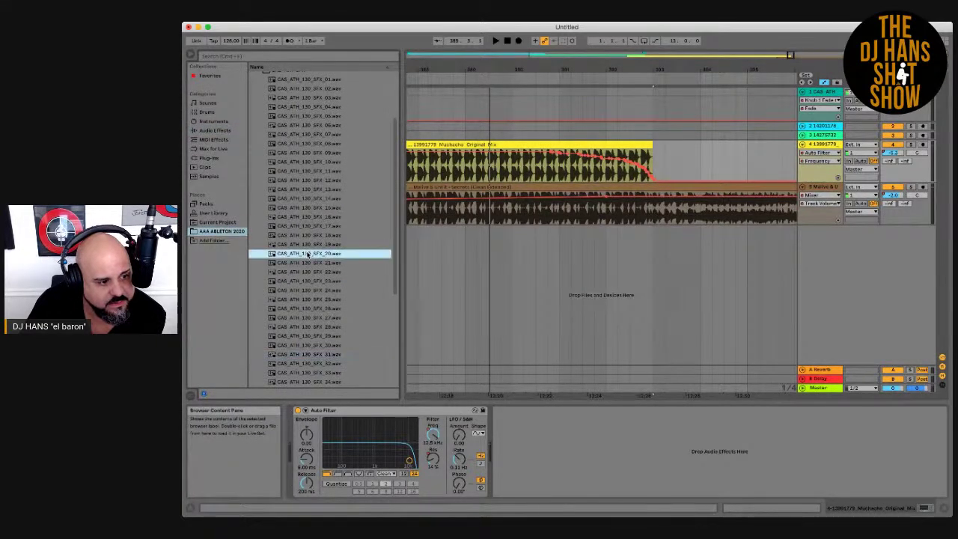
{"action": "left_click", "coordinate": [310, 189]}
{"action": "left_click", "coordinate": [303, 135]}
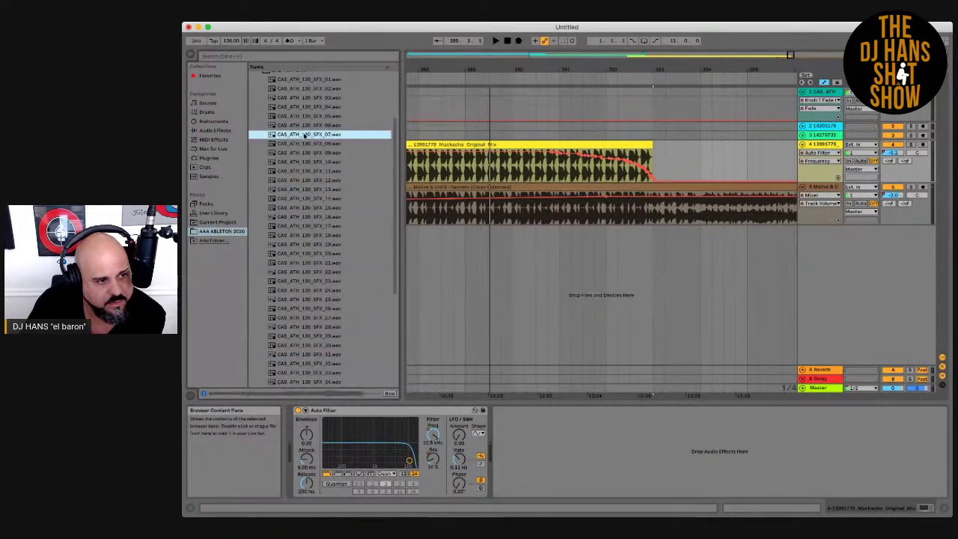
{"action": "scroll", "coordinate": [304, 135], "scroll_direction": "up", "scroll_amount": 3}
{"action": "scroll", "coordinate": [304, 298], "scroll_direction": "down", "scroll_amount": 4}
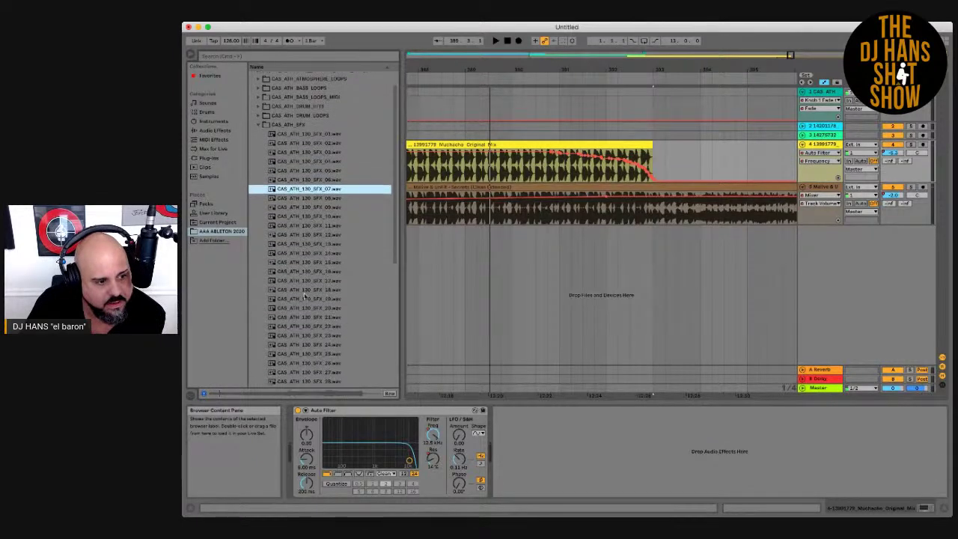
{"action": "left_click", "coordinate": [308, 354]}
{"action": "scroll", "coordinate": [311, 337], "scroll_direction": "down", "scroll_amount": 1}
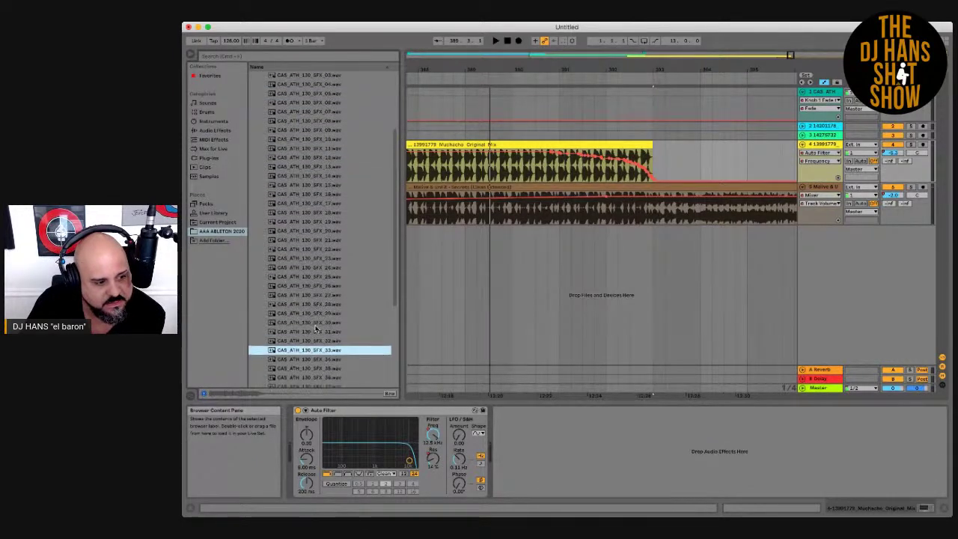
{"action": "left_click", "coordinate": [305, 382]}
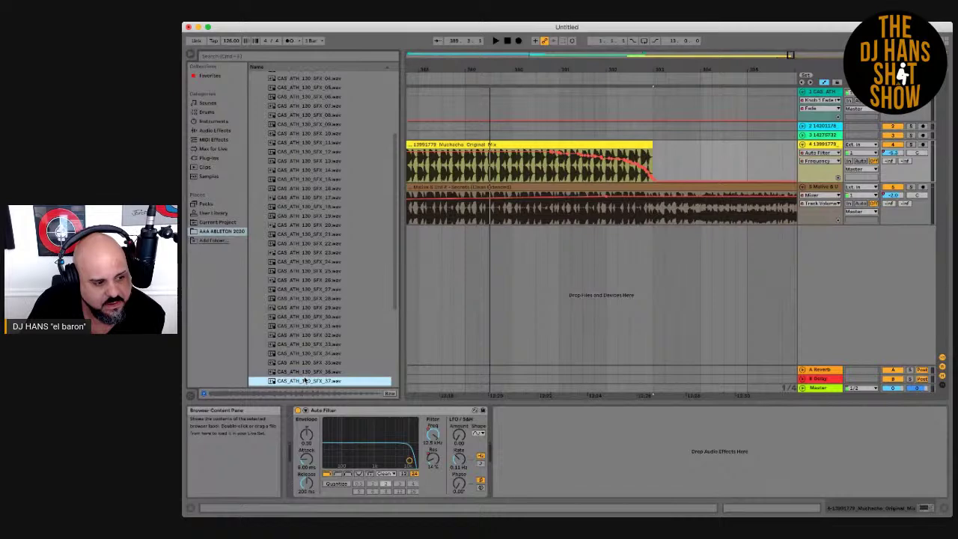
{"action": "left_click", "coordinate": [305, 372]}
{"action": "left_click", "coordinate": [305, 363]}
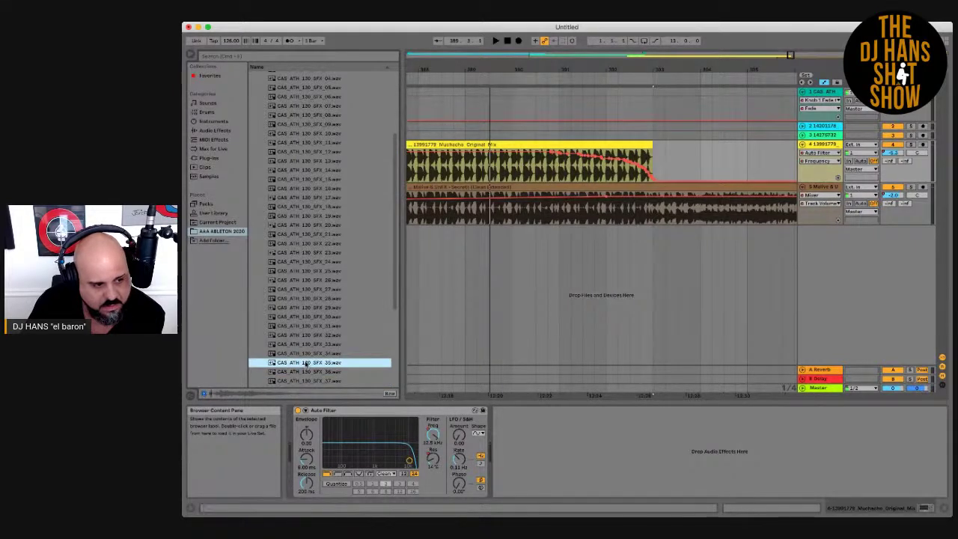
{"action": "left_click", "coordinate": [305, 354]}
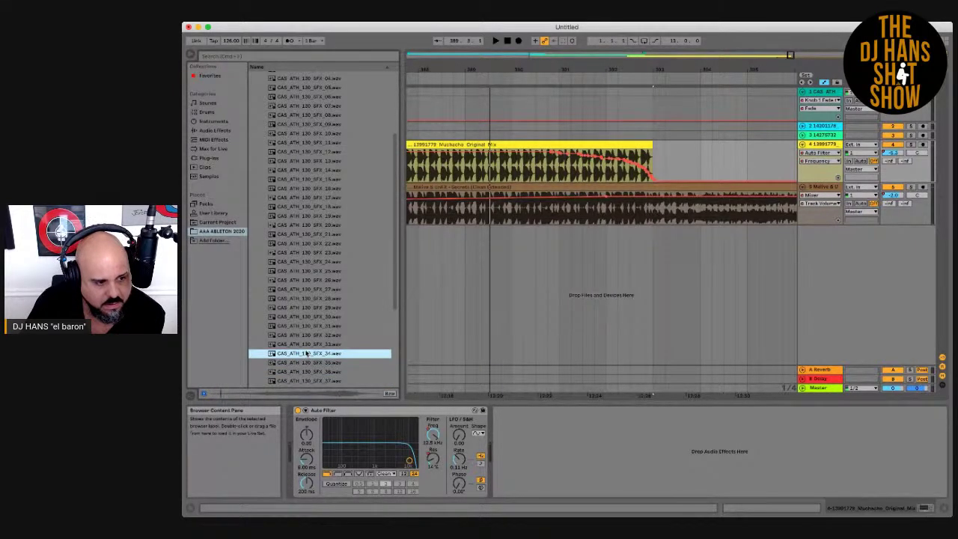
{"action": "left_click", "coordinate": [305, 344]}
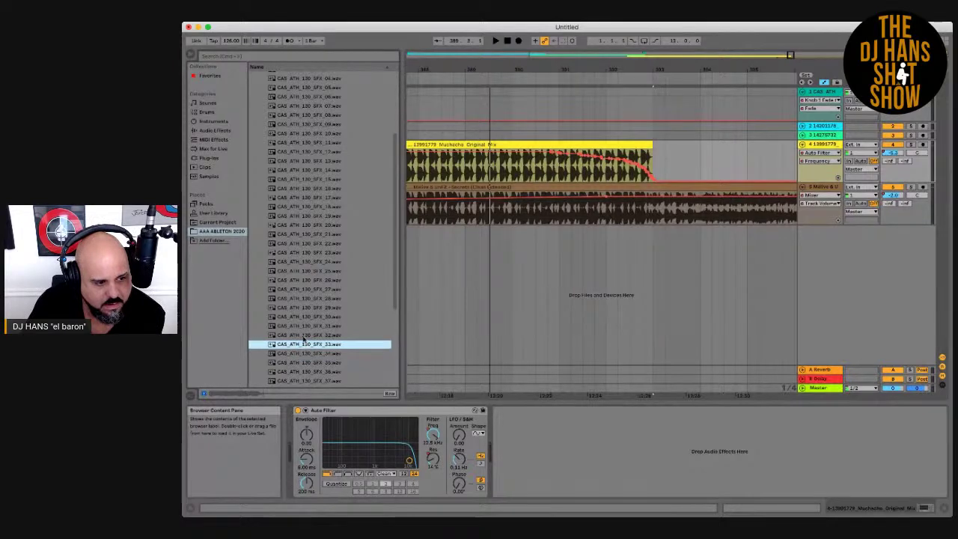
{"action": "left_click", "coordinate": [304, 336]}
{"action": "left_click", "coordinate": [304, 325]}
{"action": "left_click", "coordinate": [305, 316]}
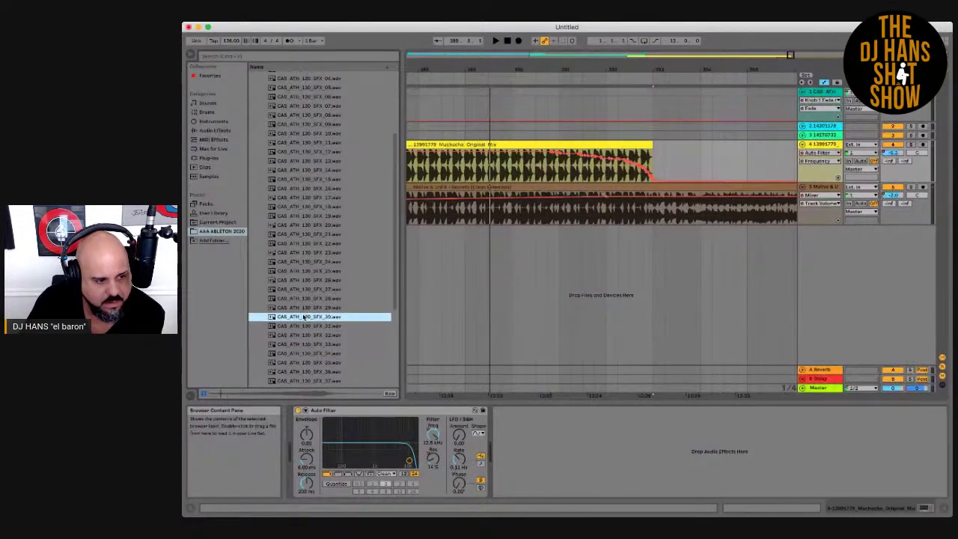
{"action": "left_click", "coordinate": [305, 307]}
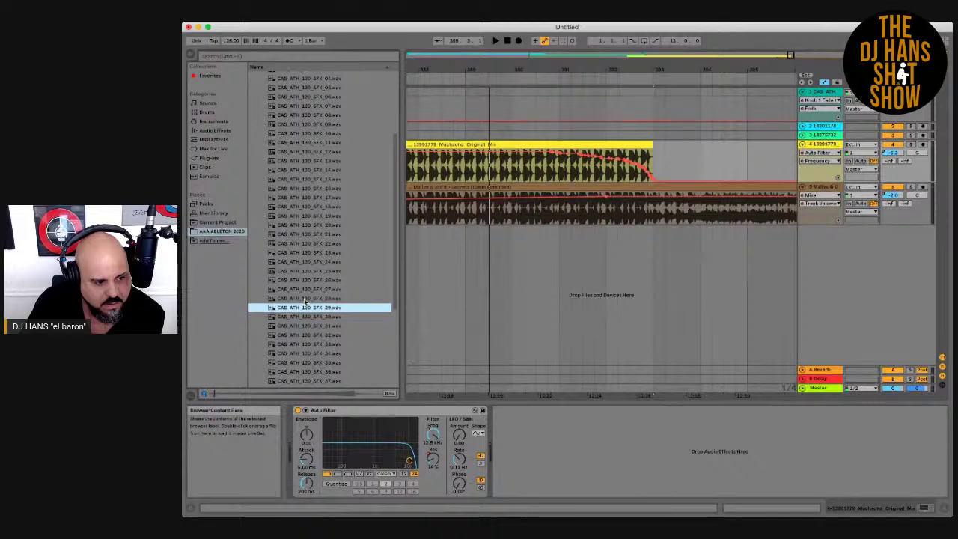
- Place CAS_ATH_130_SFX_29.wav on the first track above the Muchacho-to-Secrets transition, starting at bar 384
{"action": "left_click_drag", "start_coordinate": [304, 308], "coordinate": [602, 91]}
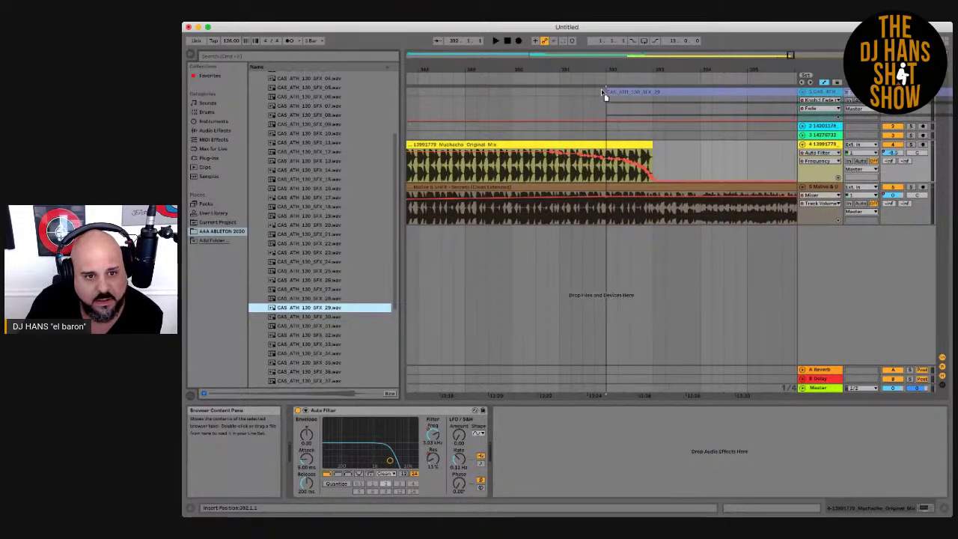
{"action": "left_click_drag", "start_coordinate": [599, 96], "coordinate": [513, 70]}
{"action": "left_click", "coordinate": [509, 69]}
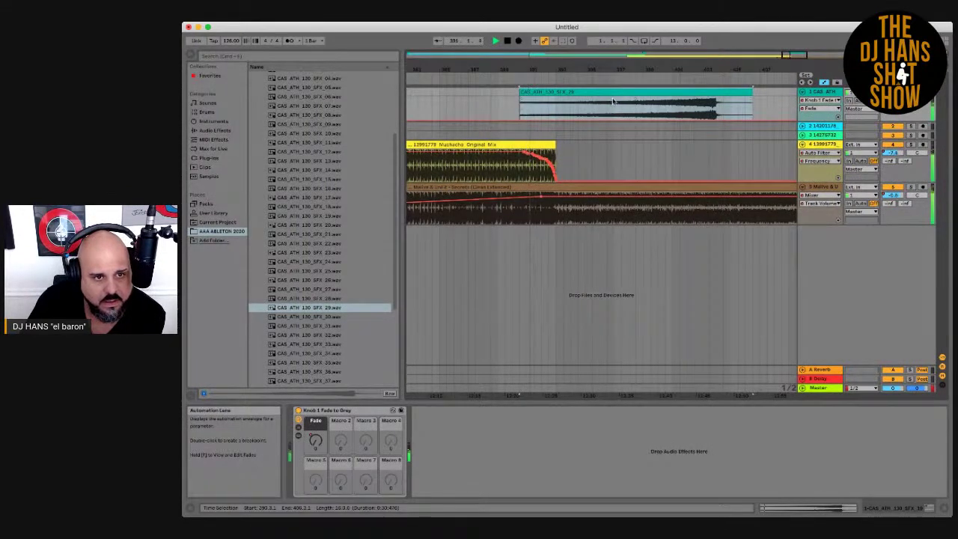
{"action": "left_click_drag", "start_coordinate": [651, 92], "coordinate": [556, 93]}
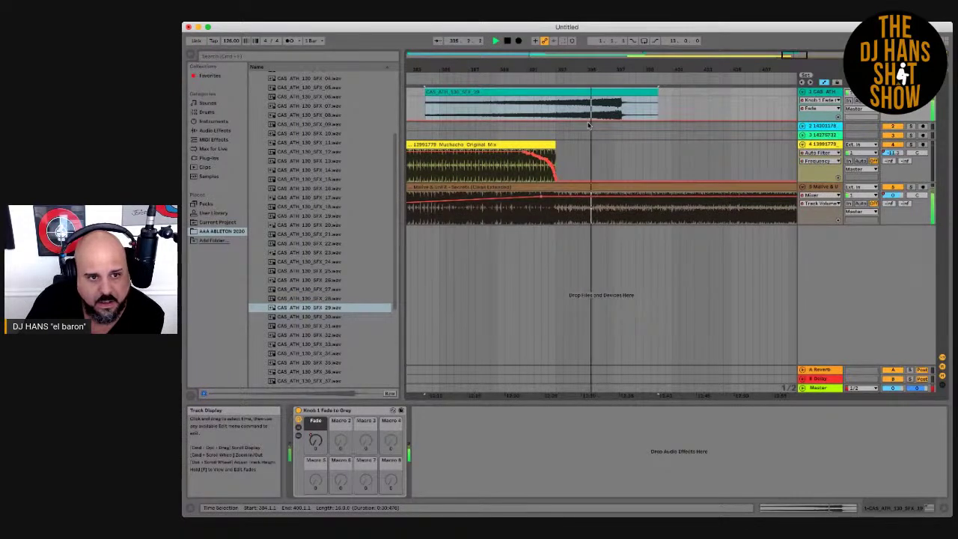
- Automate the sound-effect track's Fade macro to peak at bar 384 and from about bar 397 to 400, with ramps to 0 on both sides
{"action": "left_click_drag", "start_coordinate": [620, 121], "coordinate": [618, 109]}
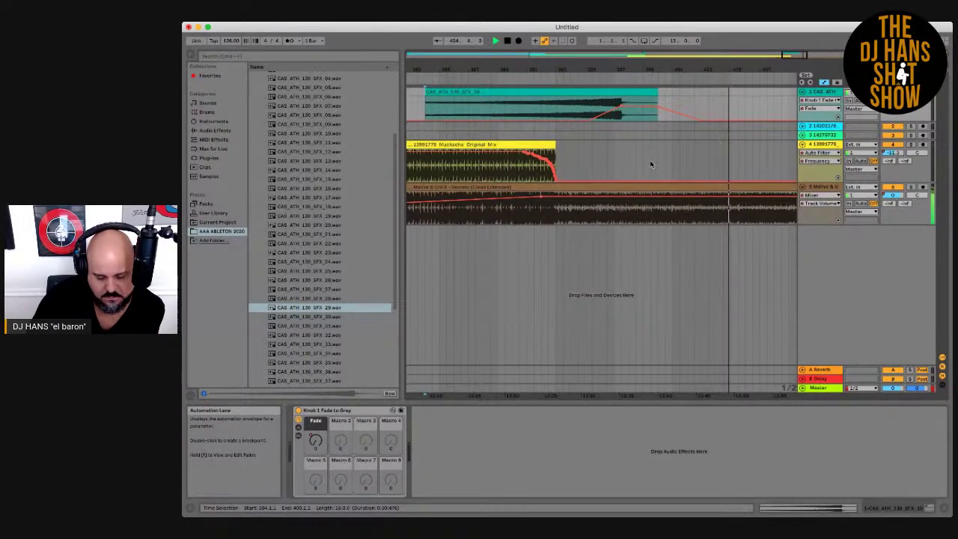
{"action": "key", "text": "space"}
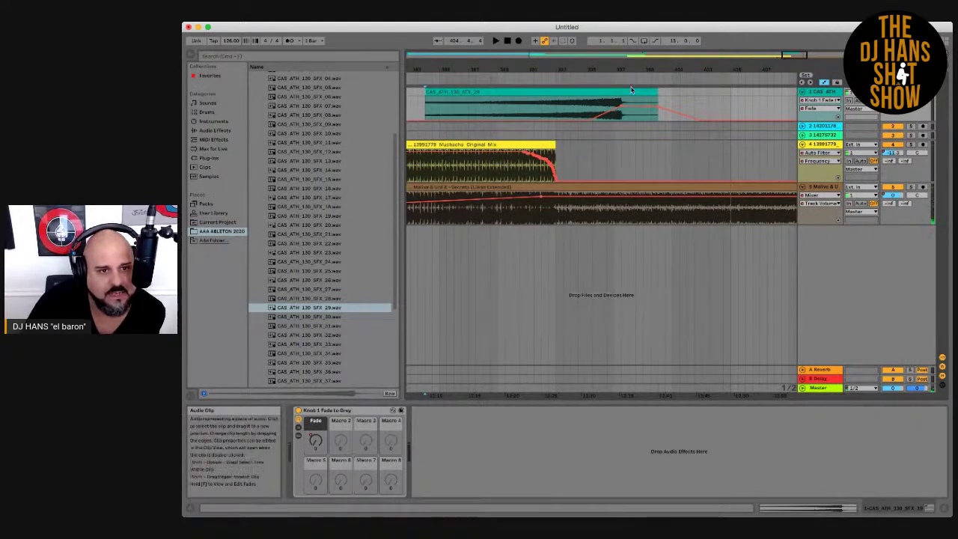
{"action": "left_click_drag", "start_coordinate": [643, 69], "coordinate": [702, 50]}
{"action": "left_click", "coordinate": [575, 77]}
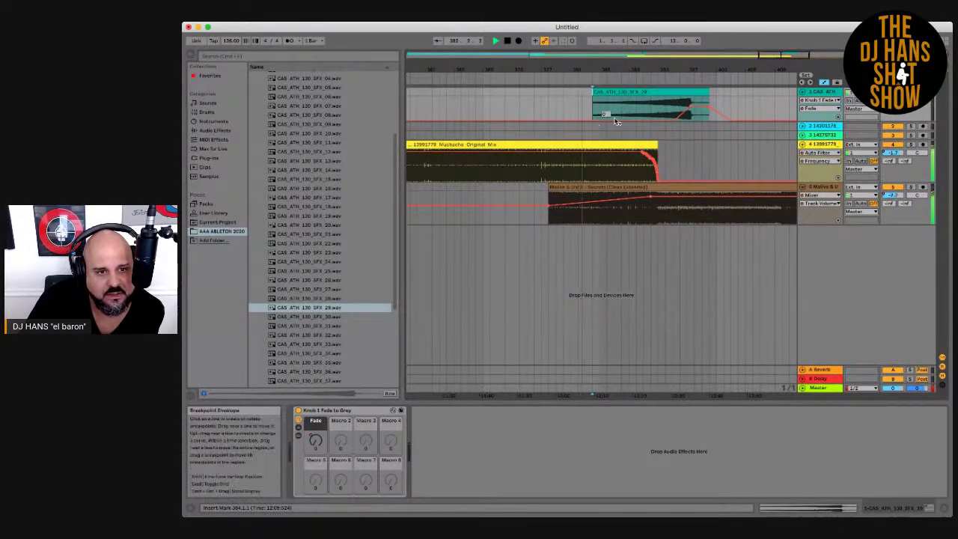
{"action": "left_click", "coordinate": [566, 120]}
{"action": "left_click_drag", "start_coordinate": [591, 121], "coordinate": [592, 108]}
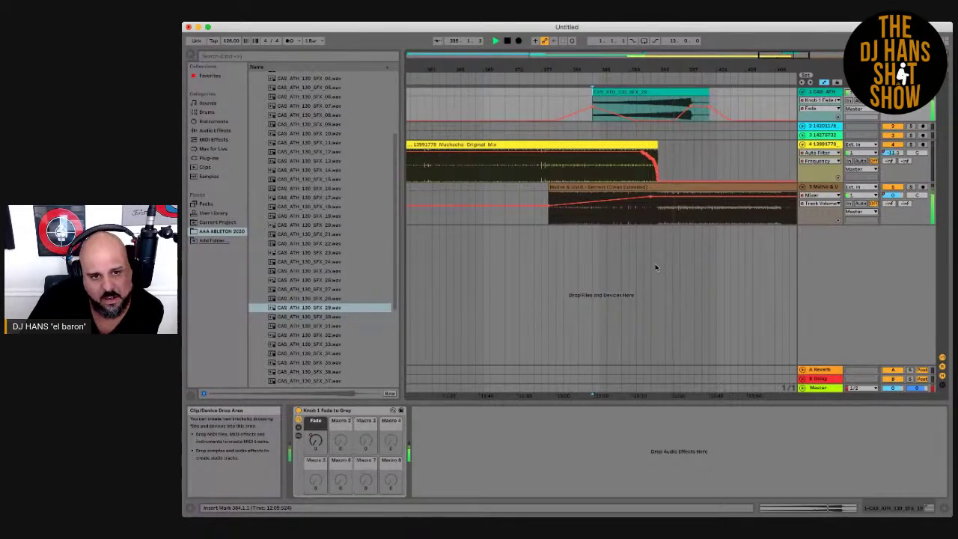
- Lower the clip gain of the CAS_ATH_130_SFX_29 clip by a few decibels
{"action": "double_click", "coordinate": [652, 92]}
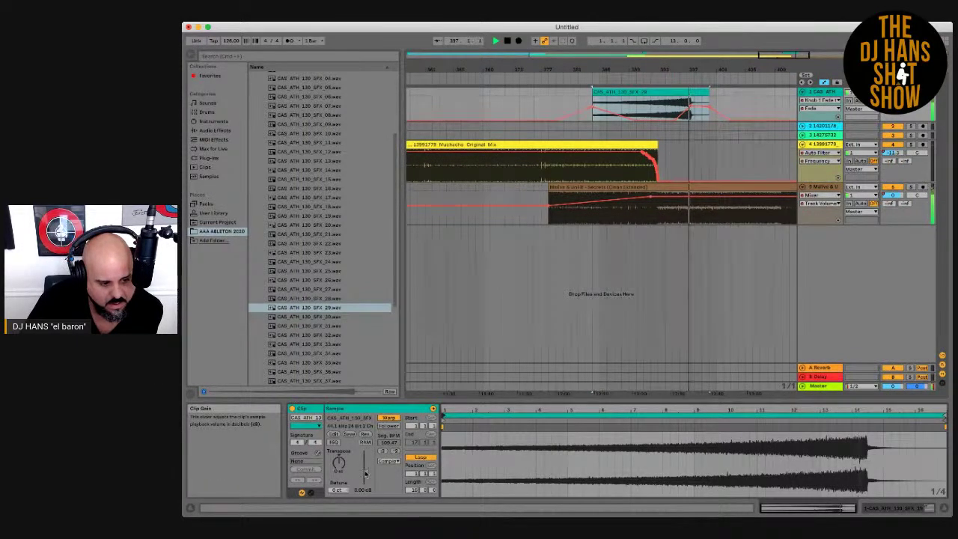
{"action": "left_click_drag", "start_coordinate": [358, 473], "coordinate": [357, 490]}
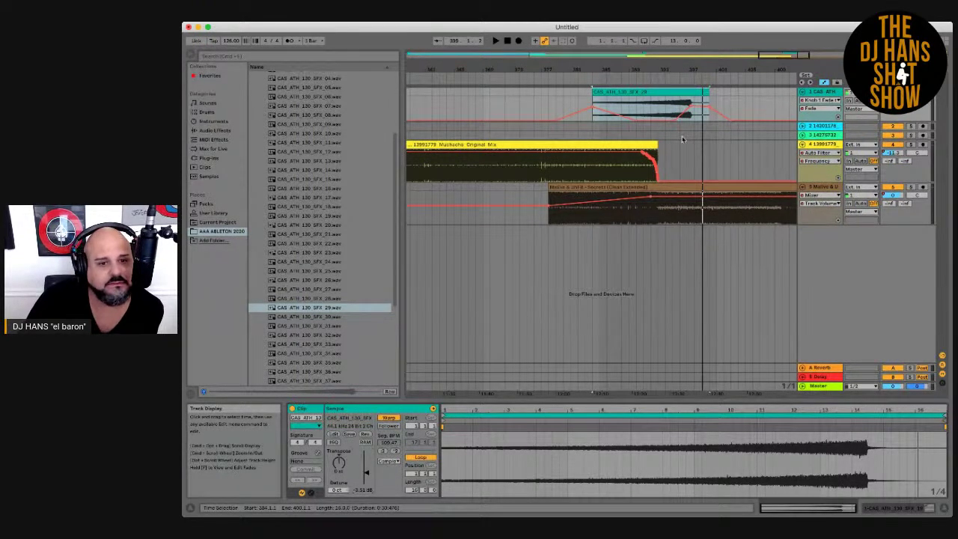
- Collapse the Muchacho track and check the end of the Secrets clip and its volume automation
{"action": "left_click_drag", "start_coordinate": [568, 63], "coordinate": [570, 64]}
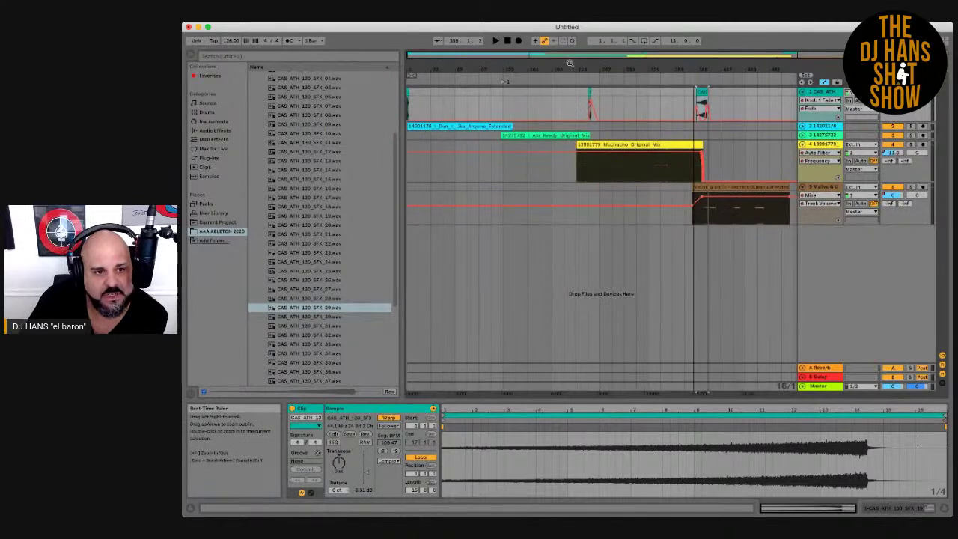
{"action": "left_click", "coordinate": [803, 144]}
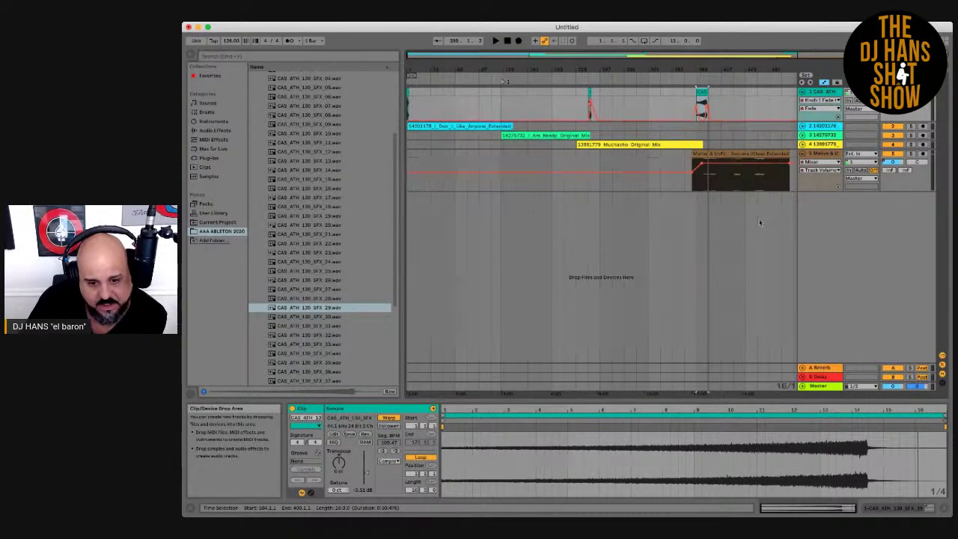
{"action": "left_click_drag", "start_coordinate": [775, 67], "coordinate": [776, 127]}
{"action": "scroll", "coordinate": [775, 67], "scroll_direction": "down", "scroll_amount": 3}
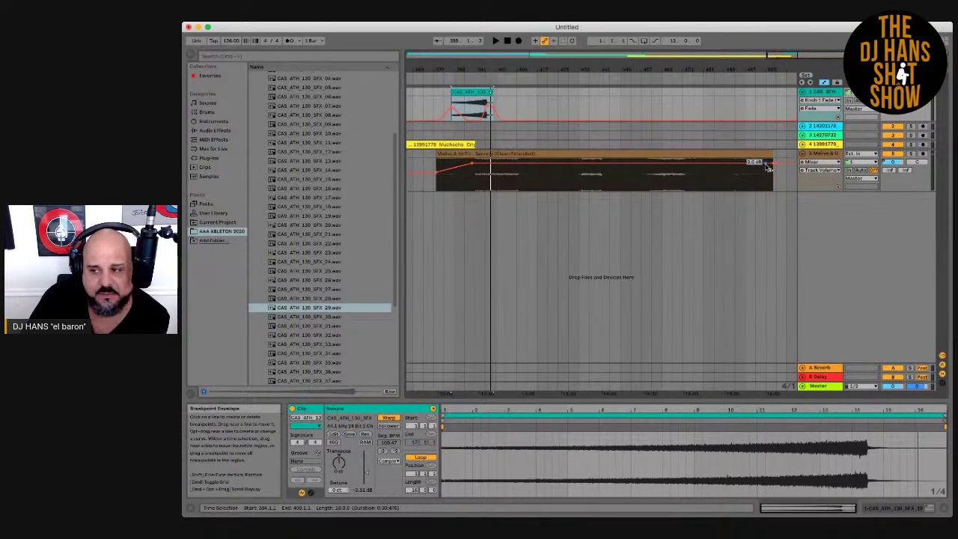
{"action": "left_click_drag", "start_coordinate": [782, 73], "coordinate": [782, 70]}
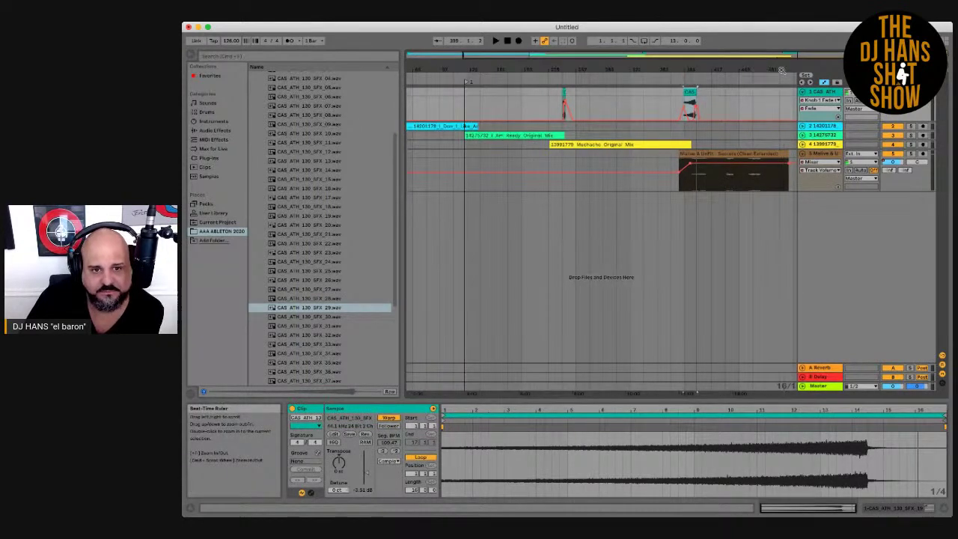
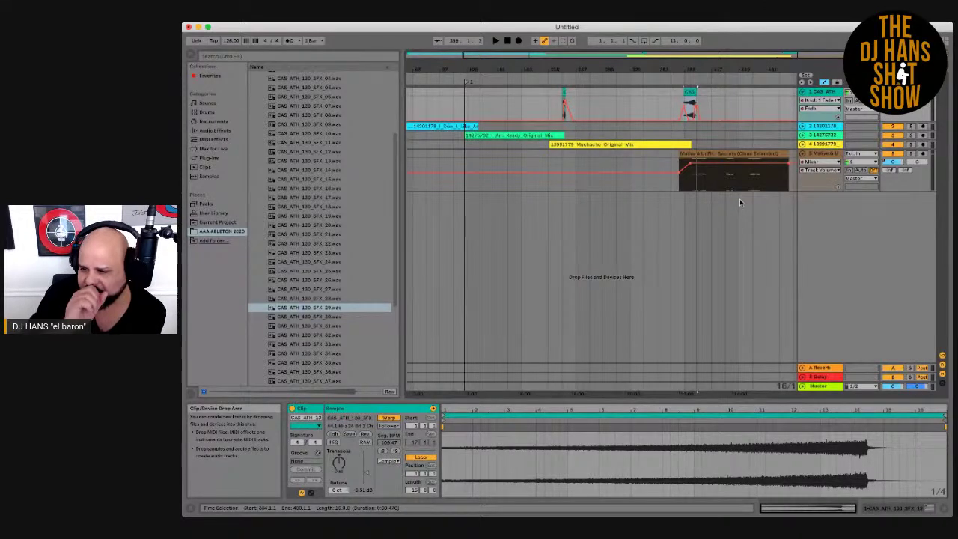
- Add a Compressor to the Master track
{"action": "left_click", "coordinate": [828, 389]}
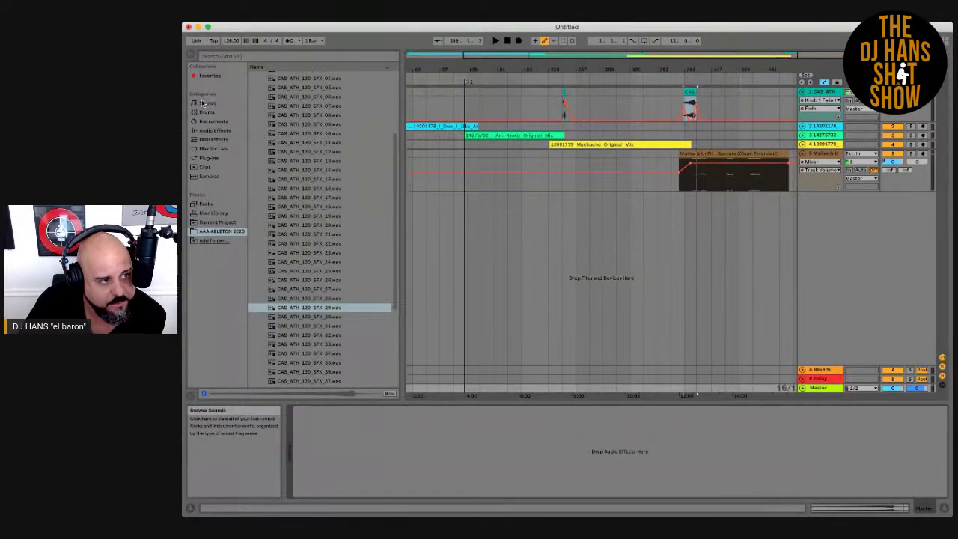
{"action": "left_click", "coordinate": [213, 131]}
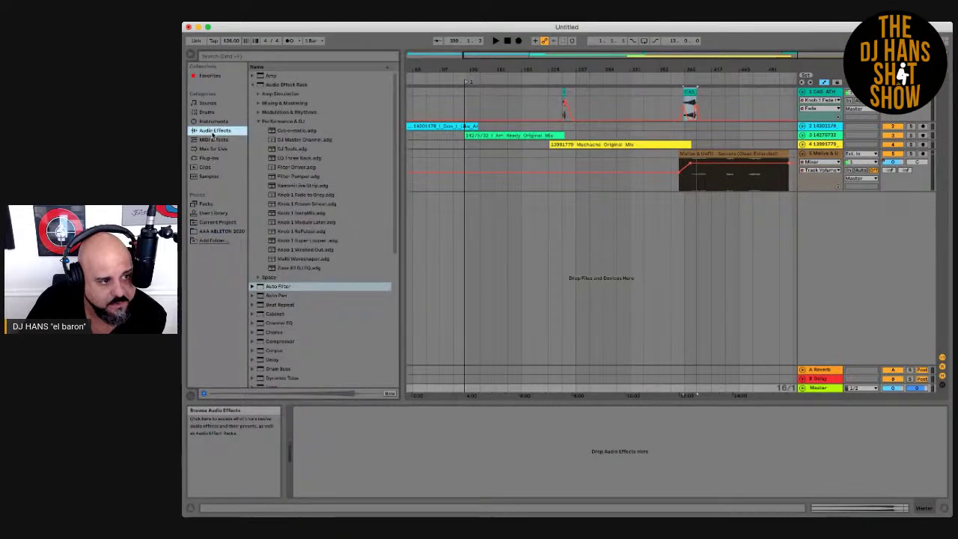
{"action": "scroll", "coordinate": [281, 305], "scroll_direction": "down", "scroll_amount": 1}
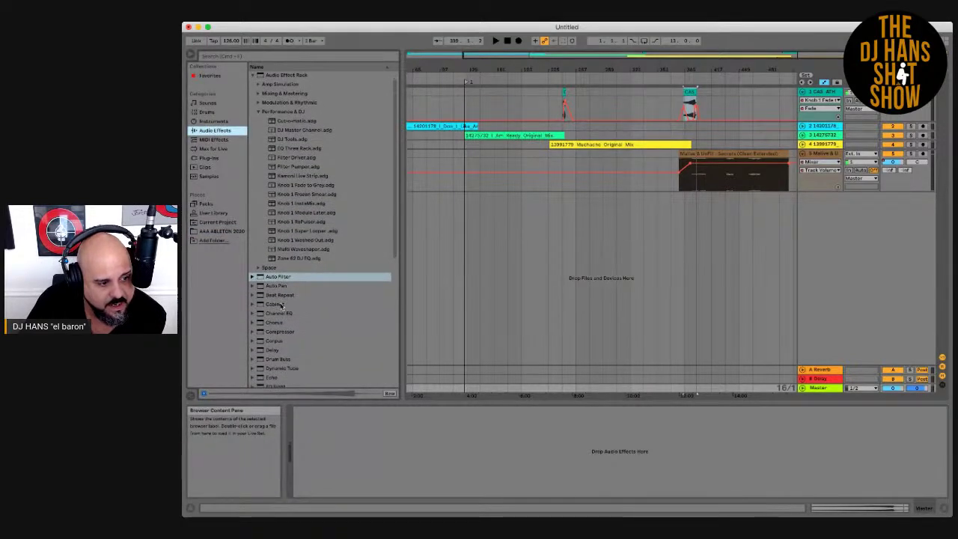
{"action": "scroll", "coordinate": [281, 315], "scroll_direction": "down", "scroll_amount": 1}
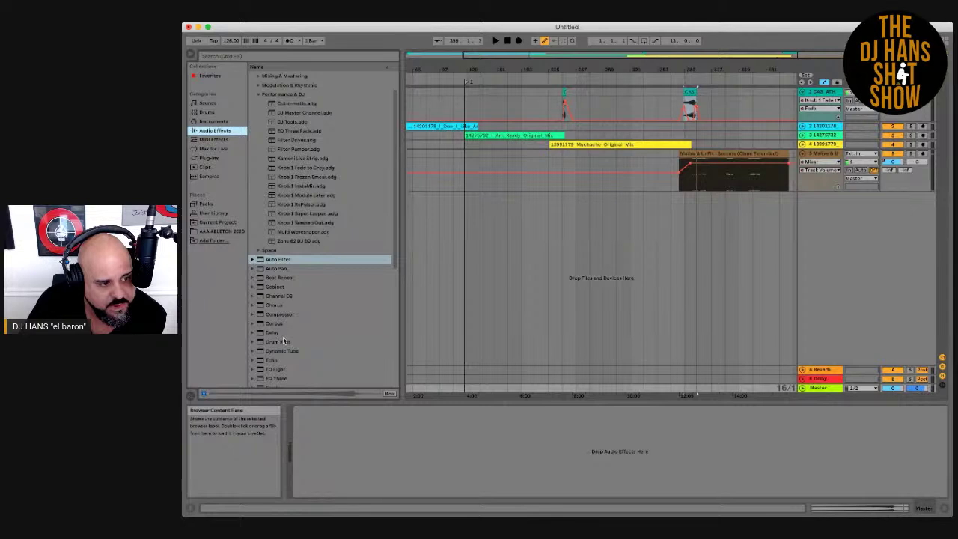
{"action": "double_click", "coordinate": [280, 315]}
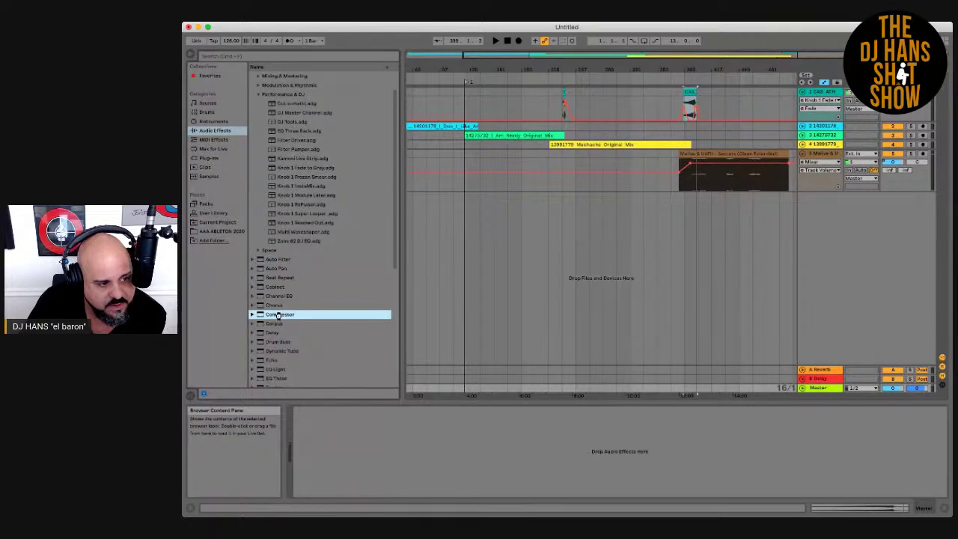
{"action": "scroll", "coordinate": [283, 323], "scroll_direction": "down", "scroll_amount": 4}
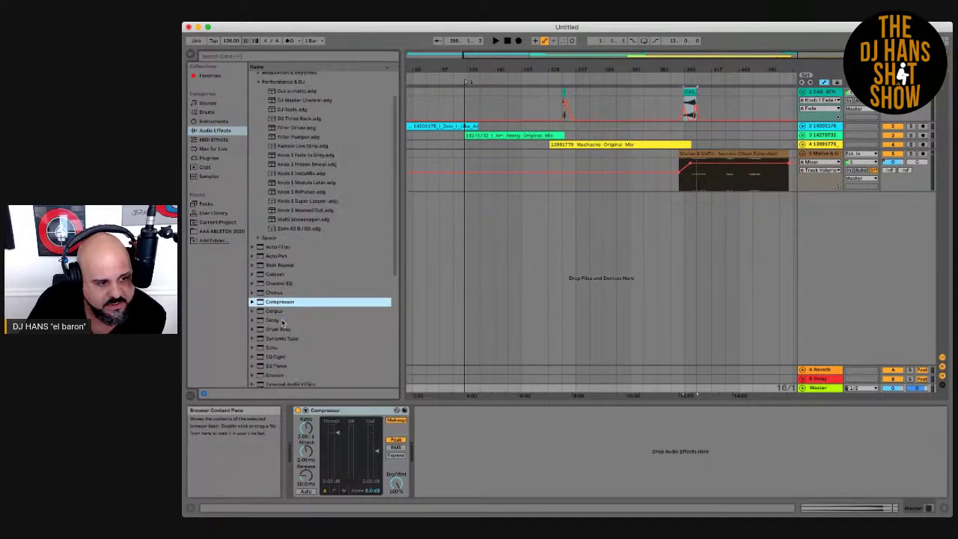
- Add a Limiter after the Compressor on the Master track and play back part of the mix through it
{"action": "scroll", "coordinate": [279, 348], "scroll_direction": "down", "scroll_amount": 1}
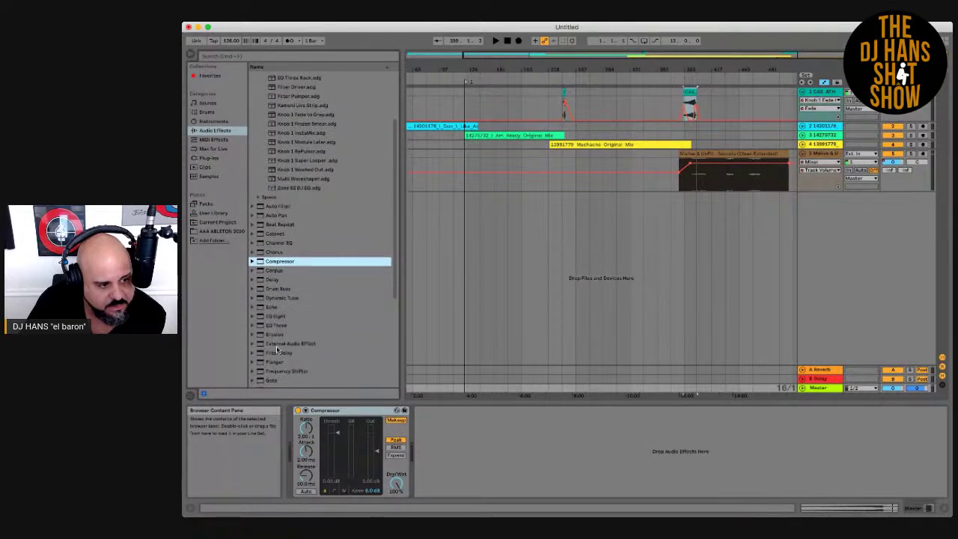
{"action": "scroll", "coordinate": [274, 350], "scroll_direction": "down", "scroll_amount": 2}
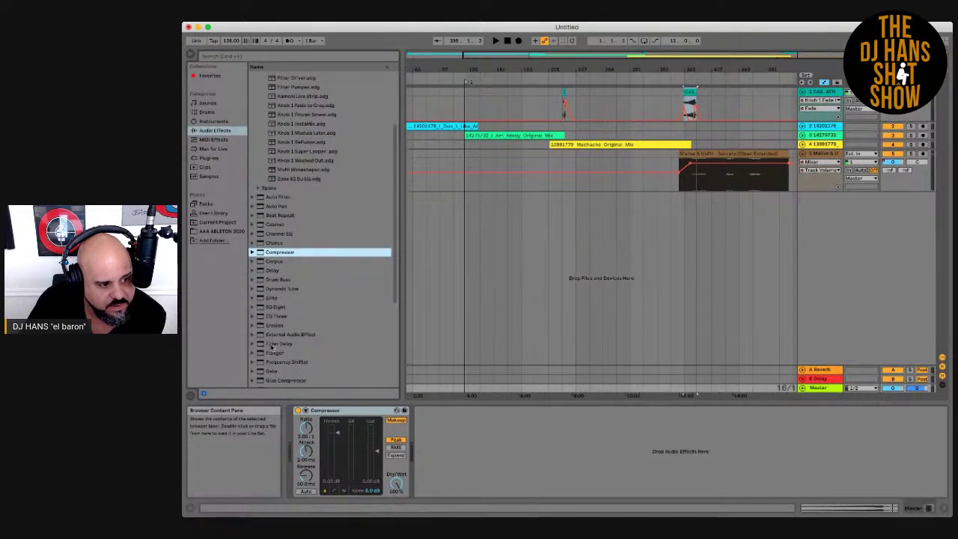
{"action": "scroll", "coordinate": [271, 347], "scroll_direction": "down", "scroll_amount": 1}
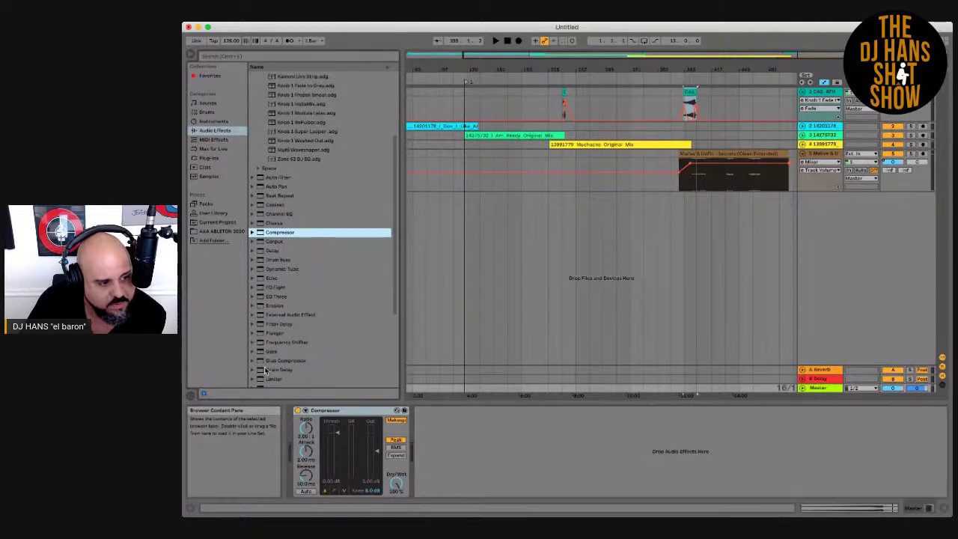
{"action": "double_click", "coordinate": [273, 380]}
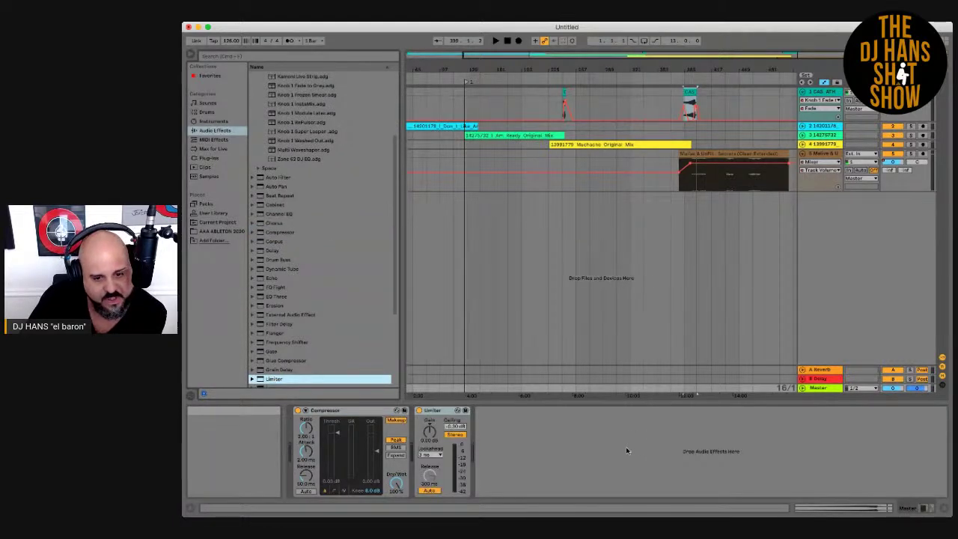
{"action": "left_click", "coordinate": [610, 80]}
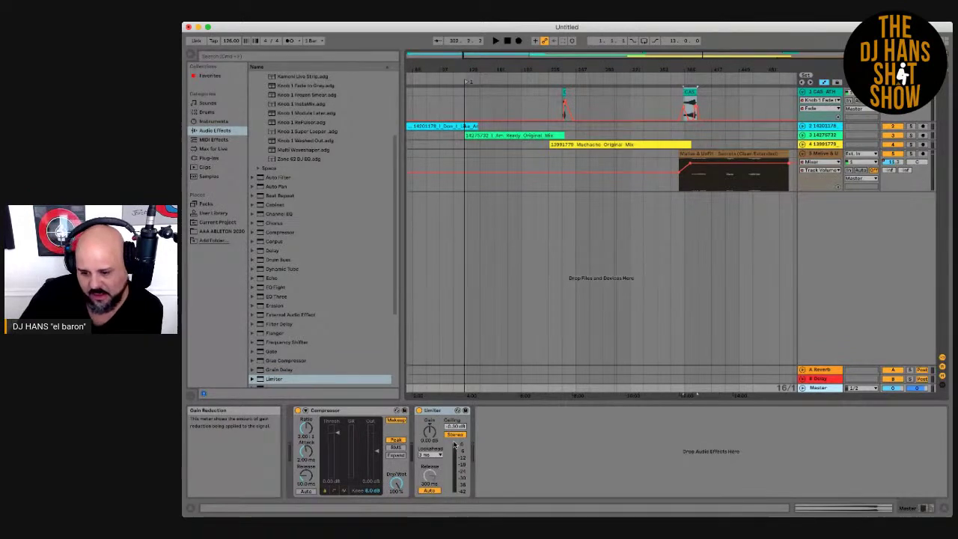
- Import the Que Lo Que (Clean Extended) audio file onto a new track at bar 495 and inspect the start of its waveform
{"action": "key", "text": "super+Tab"}
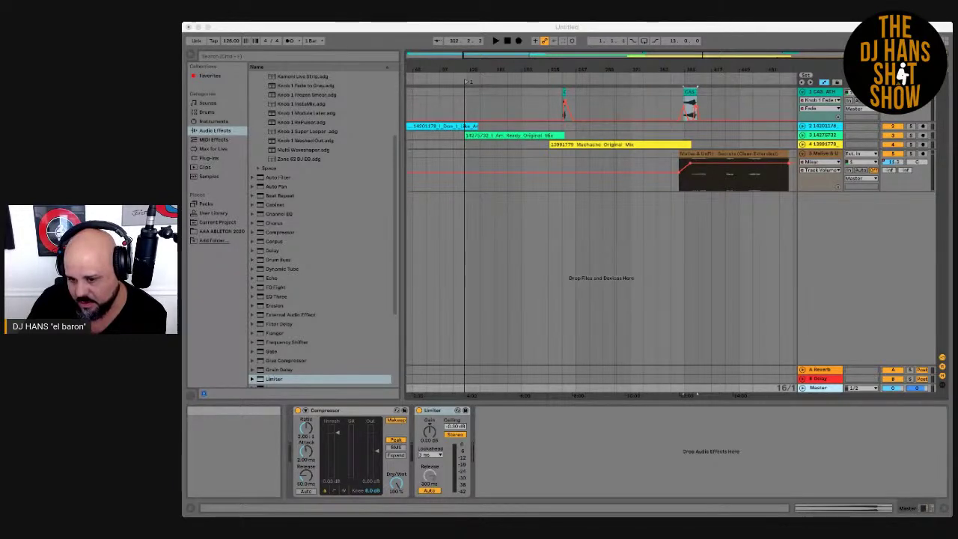
{"action": "left_click", "coordinate": [752, 257]}
{"action": "left_click_drag", "start_coordinate": [753, 254], "coordinate": [750, 252]}
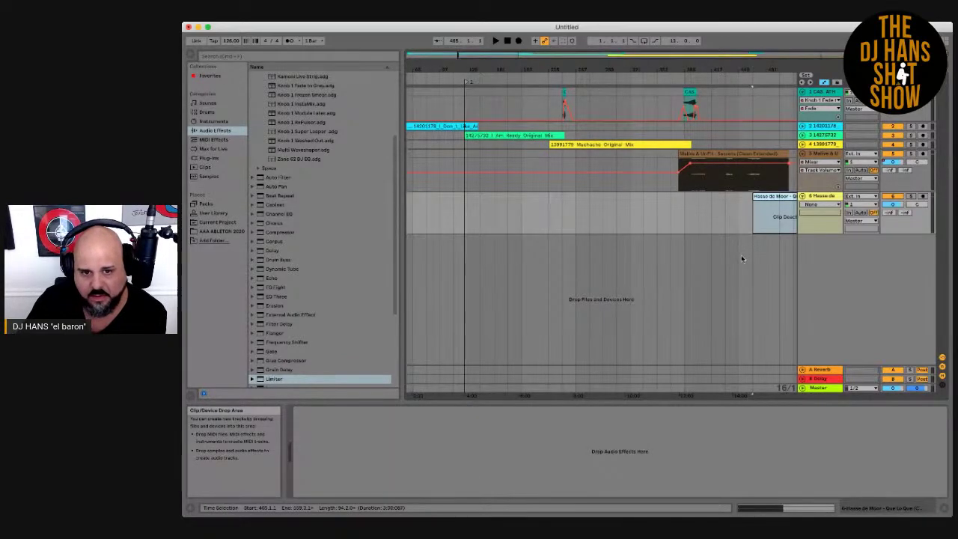
{"action": "double_click", "coordinate": [778, 221]}
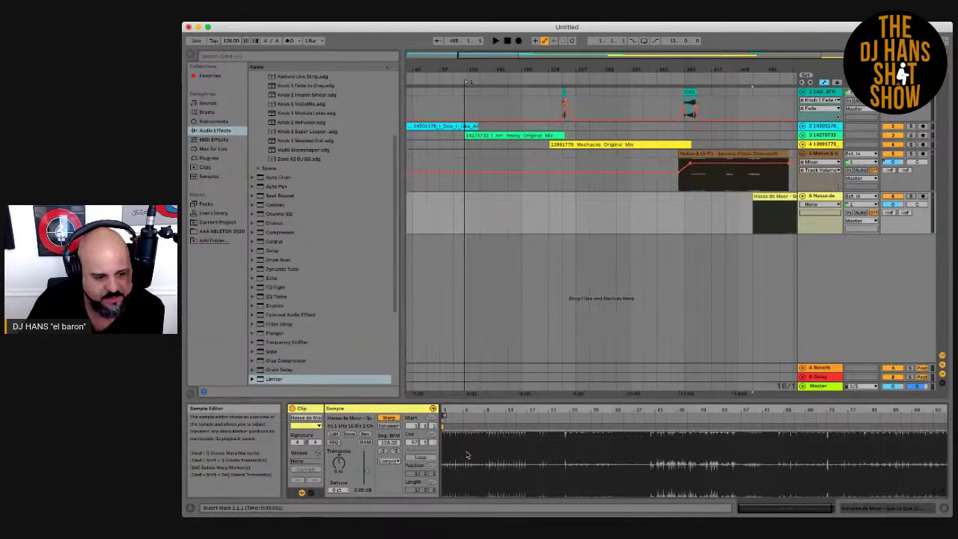
{"action": "left_click_drag", "start_coordinate": [446, 410], "coordinate": [662, 415]}
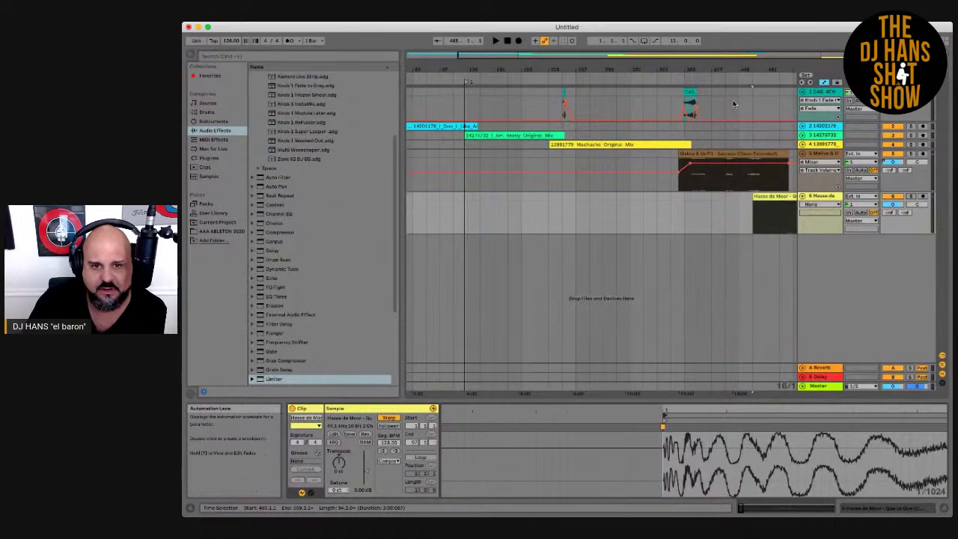
- Play the overlap with Secrets and move the Que Lo Que clip earlier so that it starts at bar 494
{"action": "left_click_drag", "start_coordinate": [782, 63], "coordinate": [651, 65]}
{"action": "left_click_drag", "start_coordinate": [560, 197], "coordinate": [681, 205]}
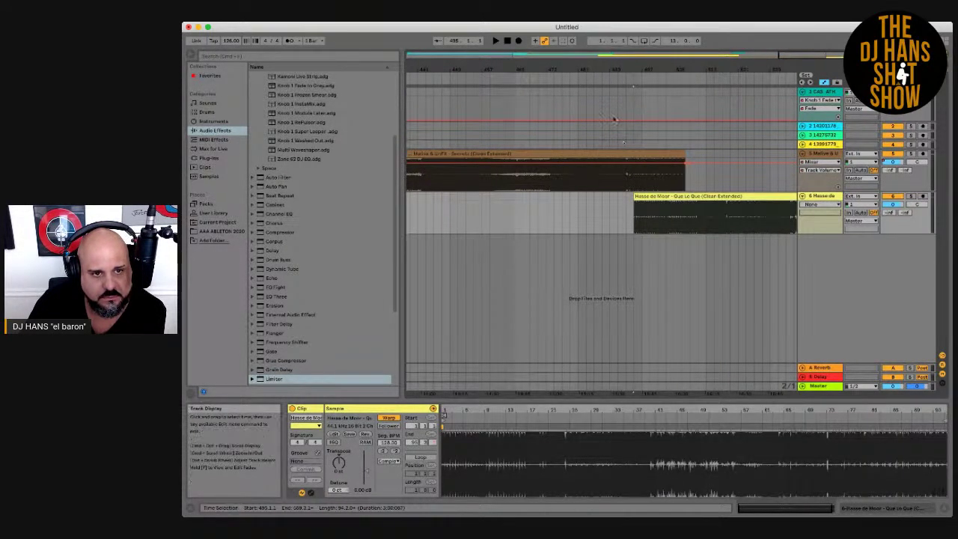
{"action": "left_click", "coordinate": [606, 77]}
{"action": "left_click_drag", "start_coordinate": [634, 67], "coordinate": [612, 68]}
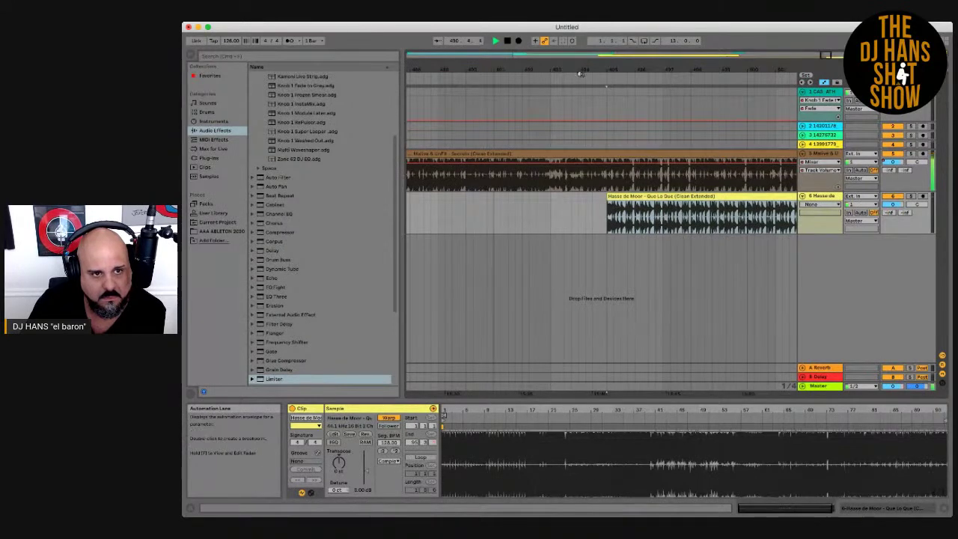
{"action": "left_click_drag", "start_coordinate": [566, 69], "coordinate": [567, 72]}
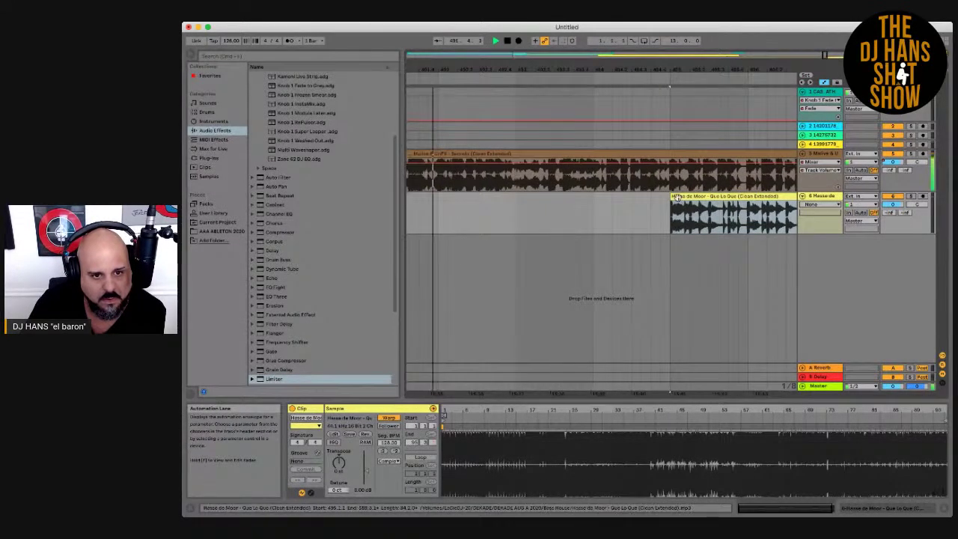
{"action": "left_click_drag", "start_coordinate": [677, 197], "coordinate": [620, 217]}
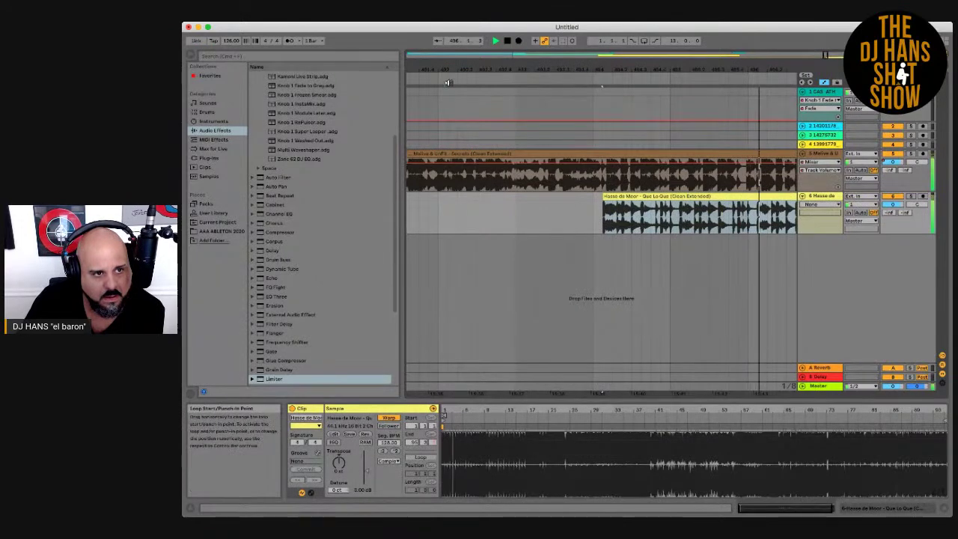
{"action": "left_click_drag", "start_coordinate": [610, 197], "coordinate": [618, 204]}
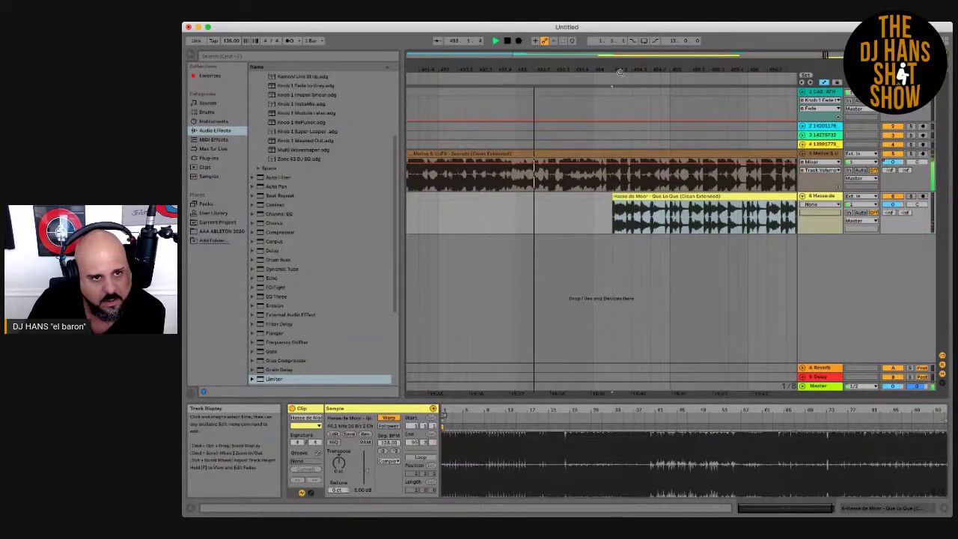
{"action": "left_click_drag", "start_coordinate": [627, 69], "coordinate": [641, 150]}
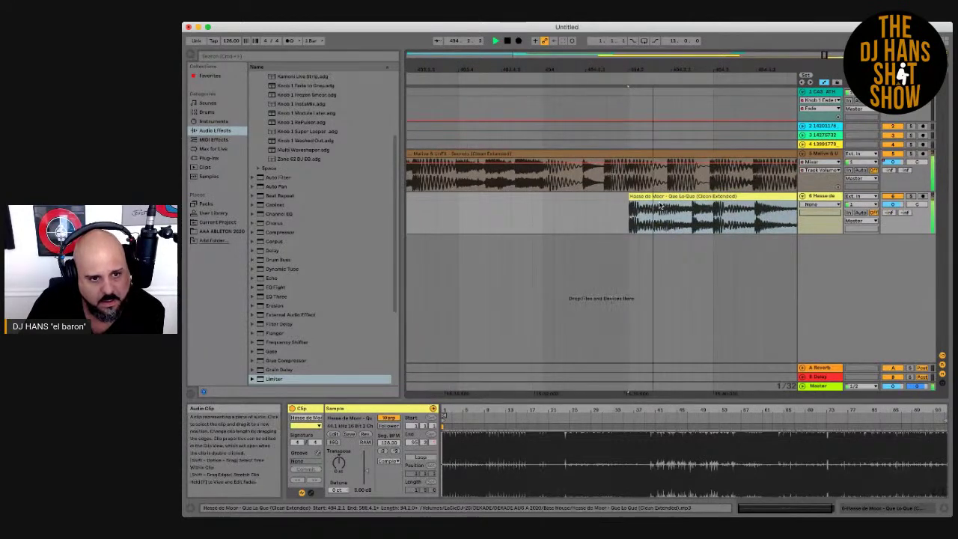
{"action": "left_click_drag", "start_coordinate": [655, 196], "coordinate": [572, 196]}
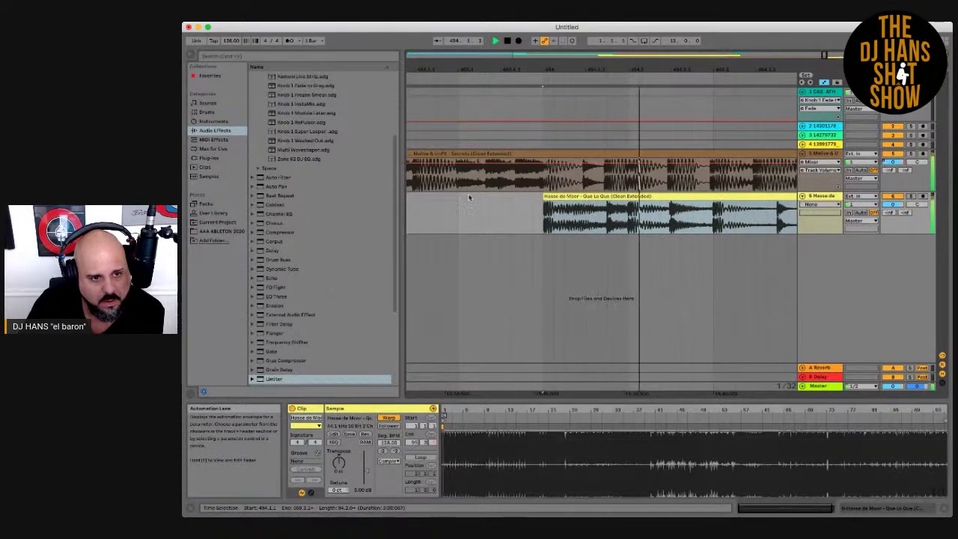
- Nudge the Que Lo Que clip slightly earlier, just before bar 494, to line up its first beat with the Secrets waveform
{"action": "mouse_move", "coordinate": [549, 66]}
{"action": "left_mouse_down"}
{"action": "mouse_move", "coordinate": [549, 95]}
{"action": "mouse_move", "coordinate": [541, 74]}
{"action": "left_mouse_up"}
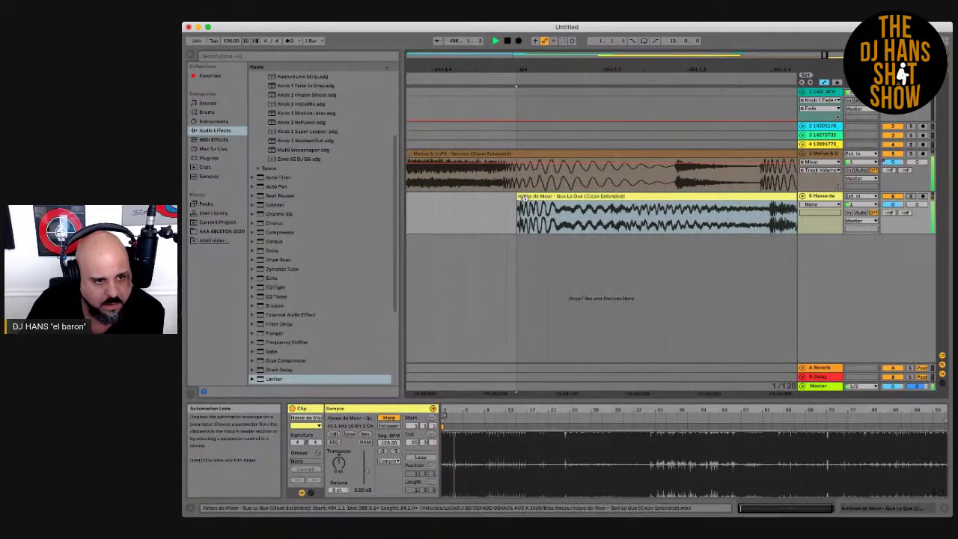
{"action": "left_click_drag", "start_coordinate": [521, 199], "coordinate": [511, 199]}
{"action": "left_click_drag", "start_coordinate": [507, 67], "coordinate": [506, 81]}
{"action": "left_click_drag", "start_coordinate": [548, 199], "coordinate": [530, 199]}
- Automate the Secrets track volume to fall from about bar 494 to about -6 dB at the clip's end
{"action": "left_click_drag", "start_coordinate": [503, 74], "coordinate": [506, 67]}
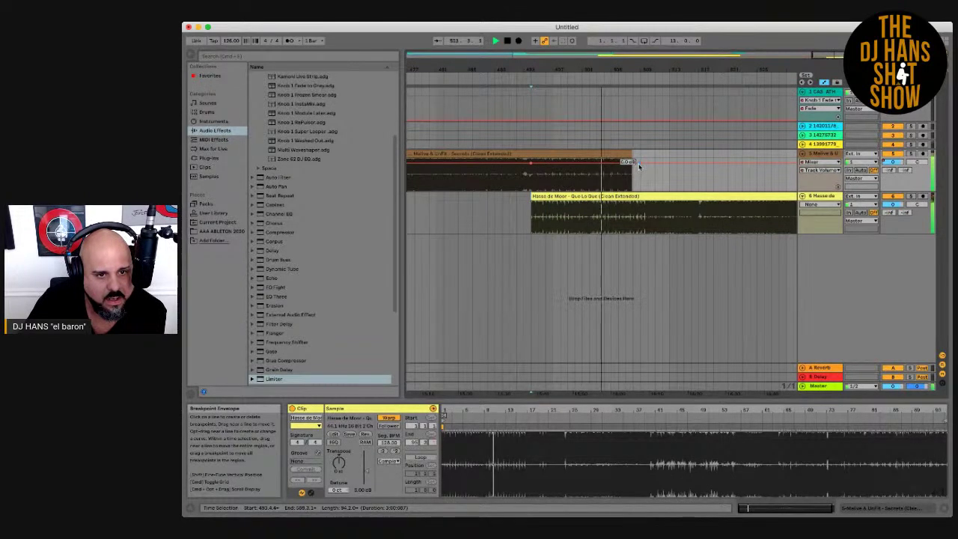
{"action": "left_click_drag", "start_coordinate": [638, 165], "coordinate": [633, 167]}
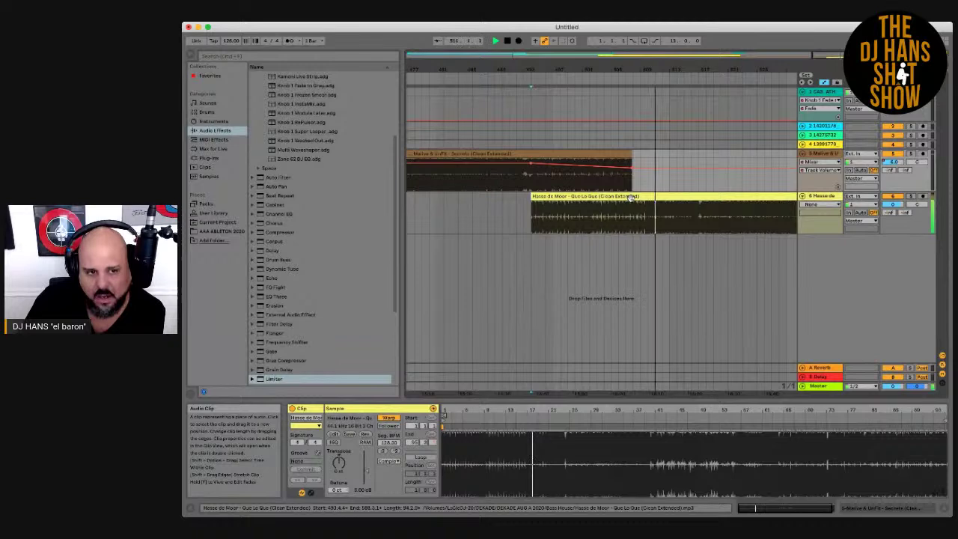
- Add EQ Three to the Que Lo Que track and automate its GainLow to rise from the clip's start to about bar 506
{"action": "left_click", "coordinate": [821, 196]}
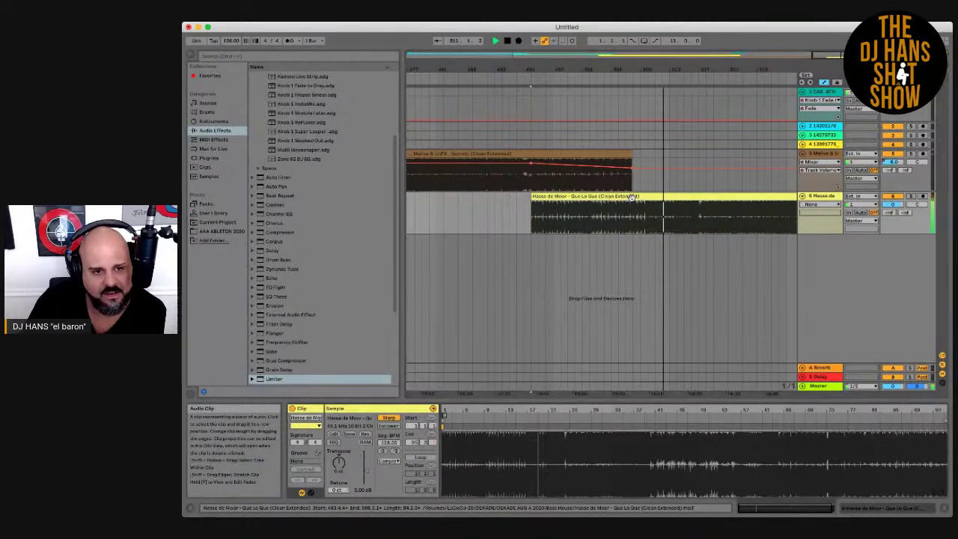
{"action": "double_click", "coordinate": [276, 296]}
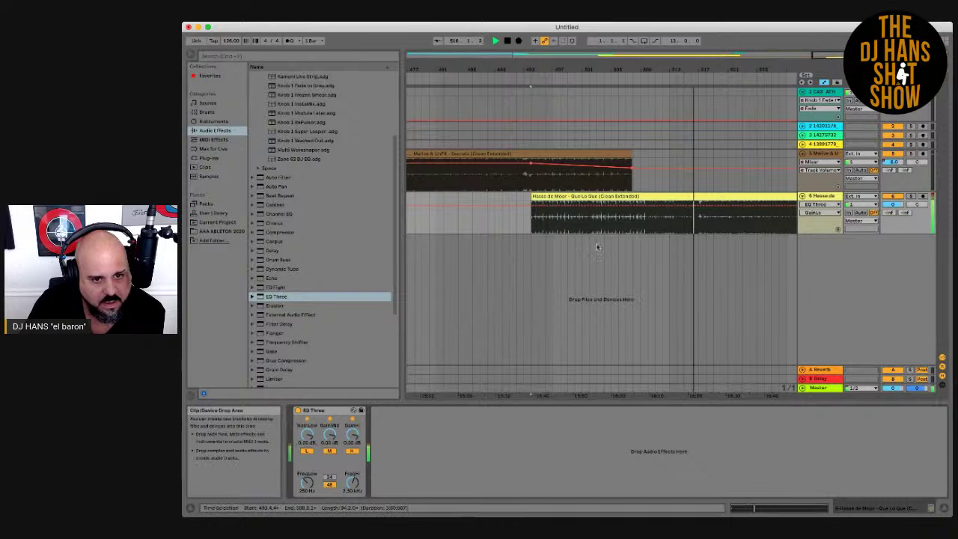
{"action": "left_click", "coordinate": [619, 206]}
{"action": "left_click_drag", "start_coordinate": [605, 205], "coordinate": [531, 221]}
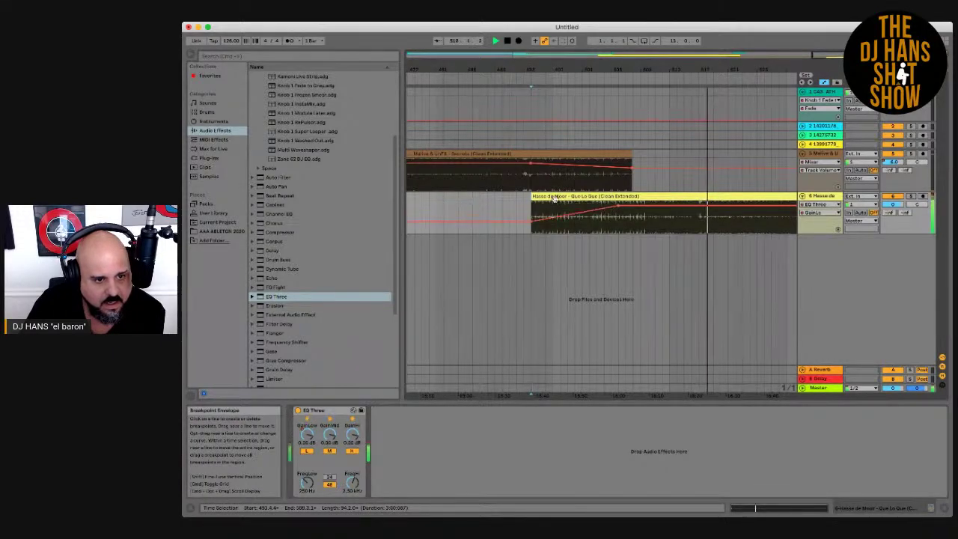
- Add EQ Three to the Secrets track and automate its GainLow to fall from about bar 498 to just past the clip's end
{"action": "left_click", "coordinate": [577, 155]}
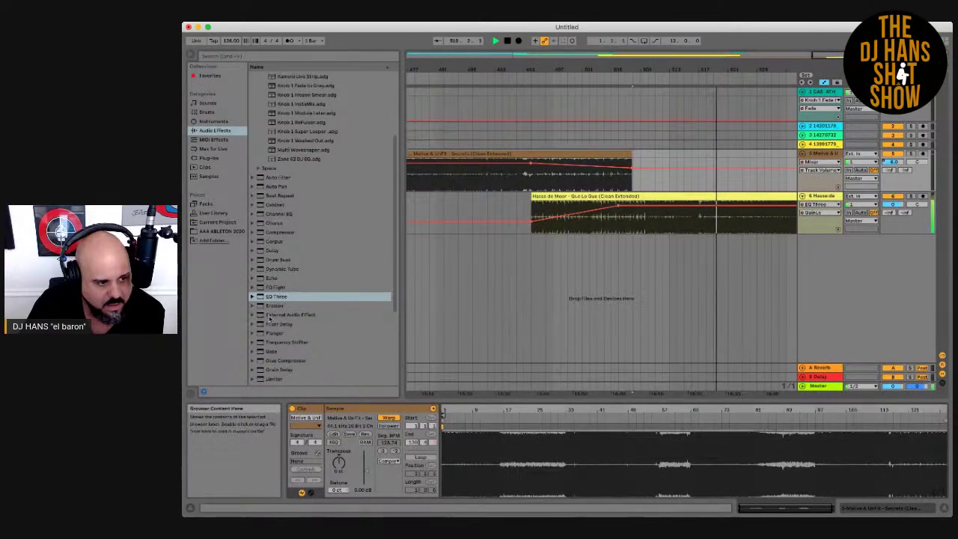
{"action": "left_click", "coordinate": [278, 297]}
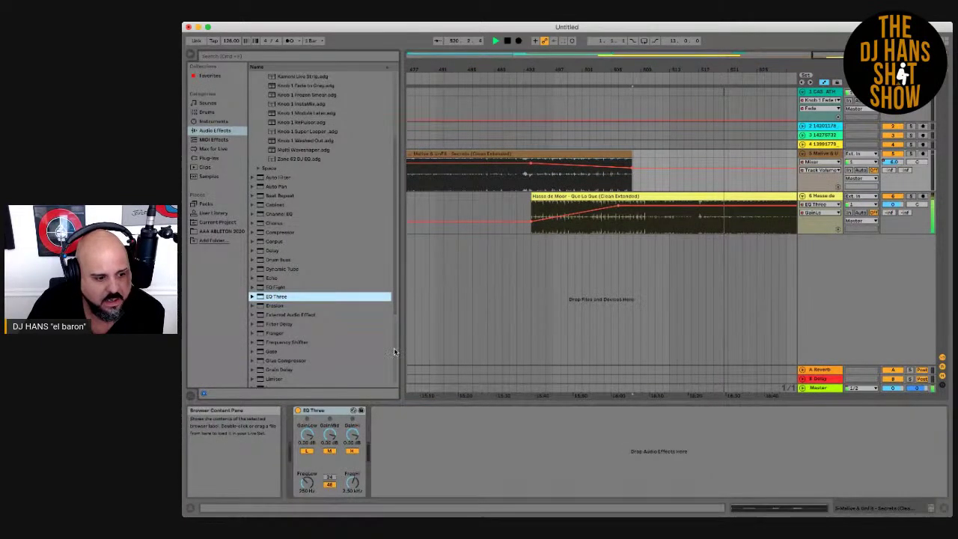
{"action": "left_click", "coordinate": [309, 434]}
{"action": "left_click", "coordinate": [560, 164]}
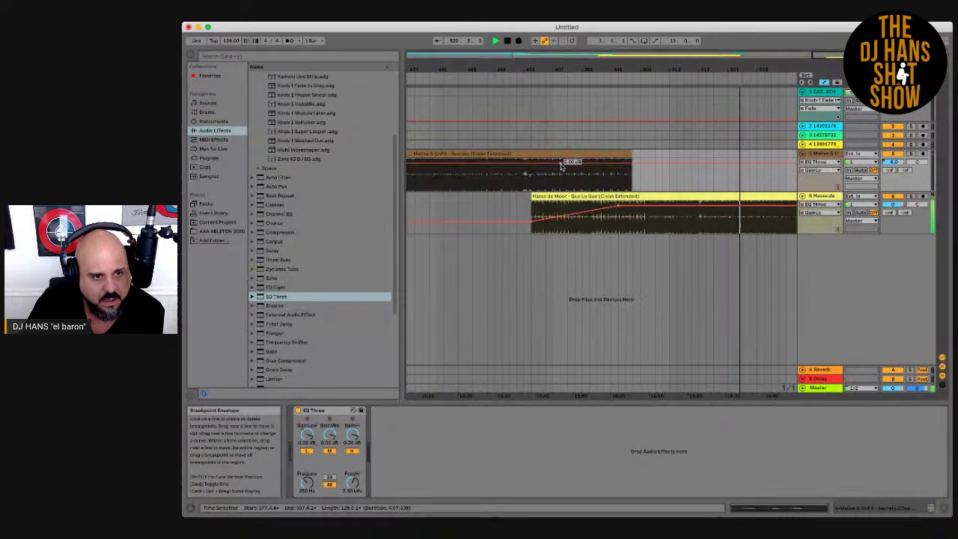
{"action": "left_click_drag", "start_coordinate": [639, 166], "coordinate": [640, 180]}
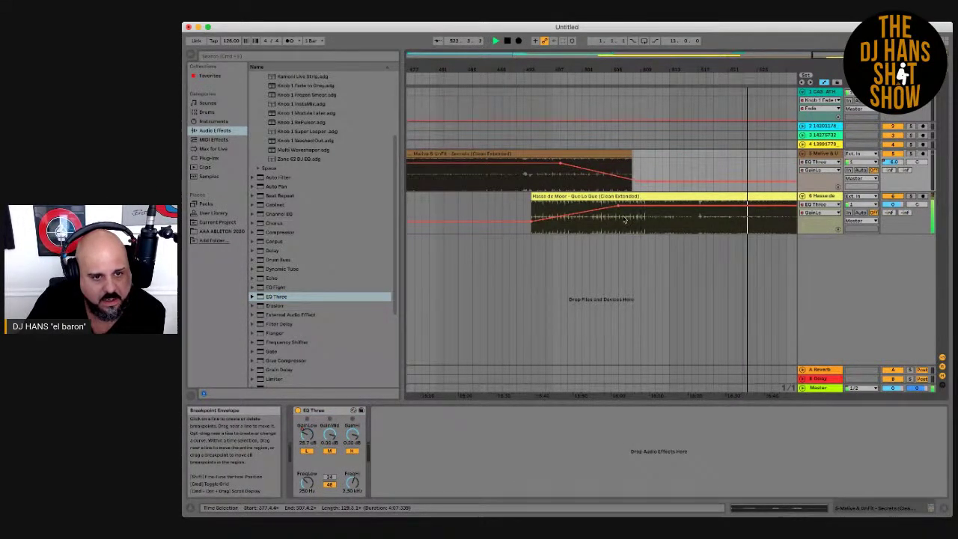
- Play through the Secrets to Que Lo Que transition and examine closely where the Secrets clip ends
{"action": "left_click", "coordinate": [513, 75]}
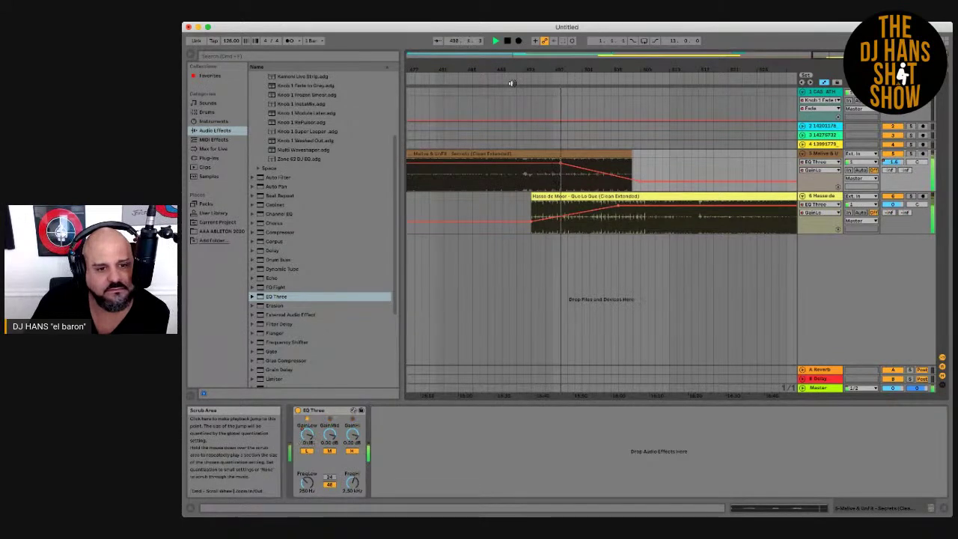
{"action": "left_click_drag", "start_coordinate": [582, 68], "coordinate": [583, 64]}
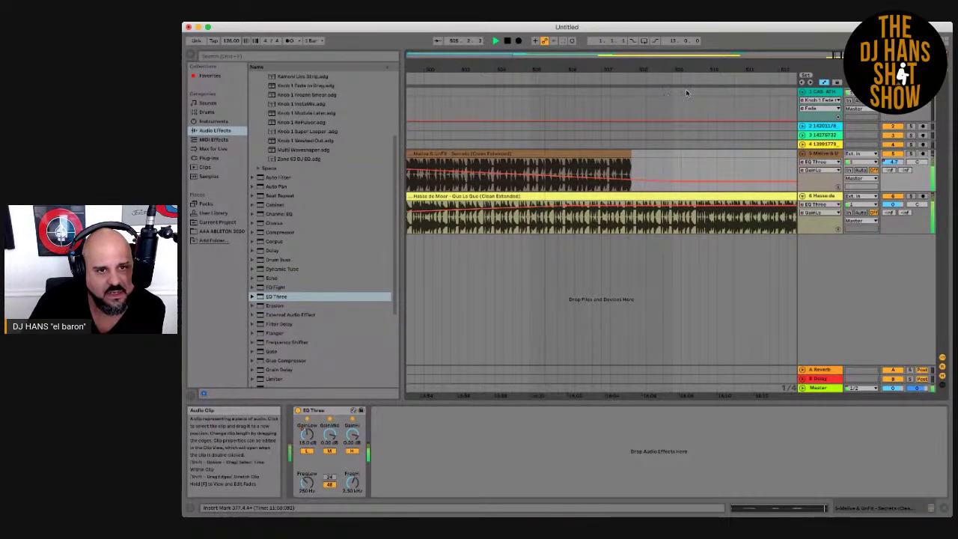
{"action": "left_click_drag", "start_coordinate": [641, 67], "coordinate": [644, 69]}
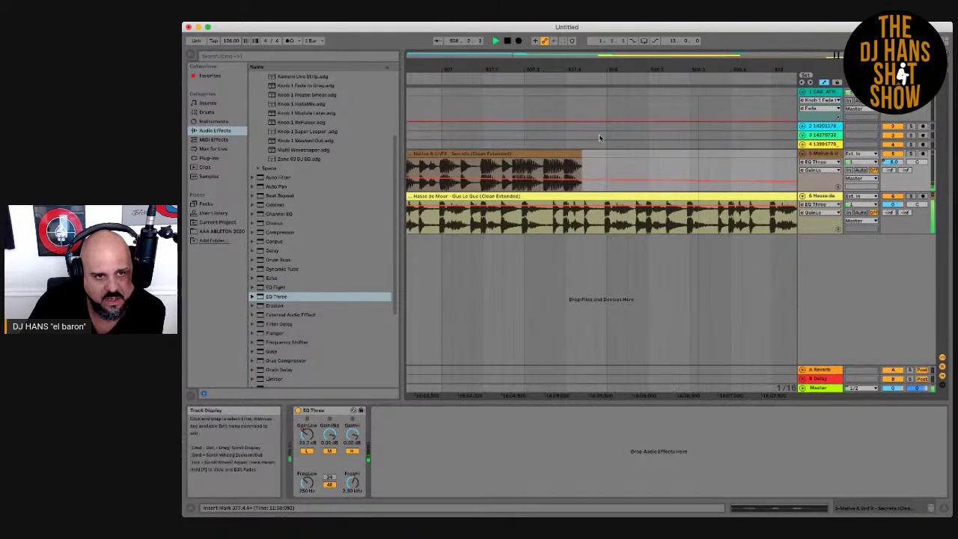
{"action": "left_click_drag", "start_coordinate": [604, 72], "coordinate": [605, 67]}
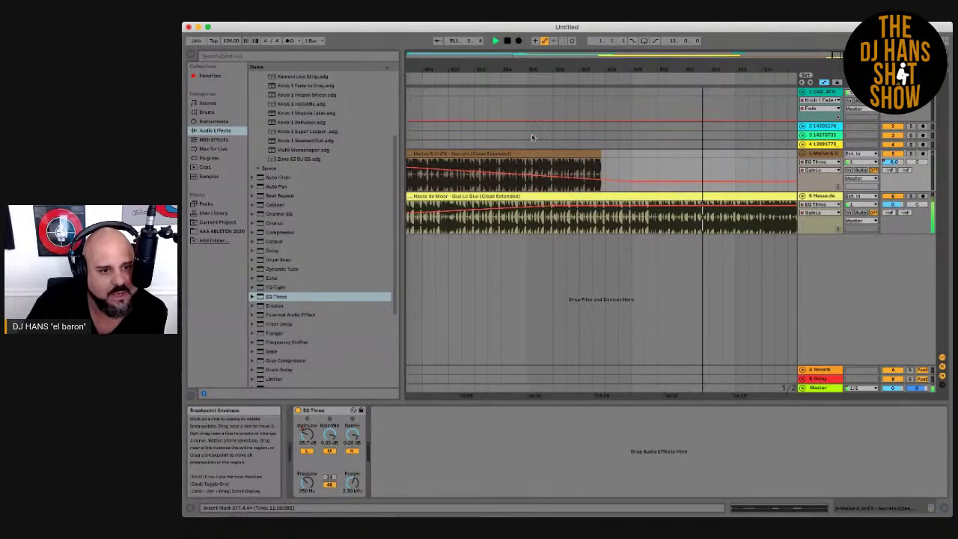
{"action": "left_click", "coordinate": [507, 78]}
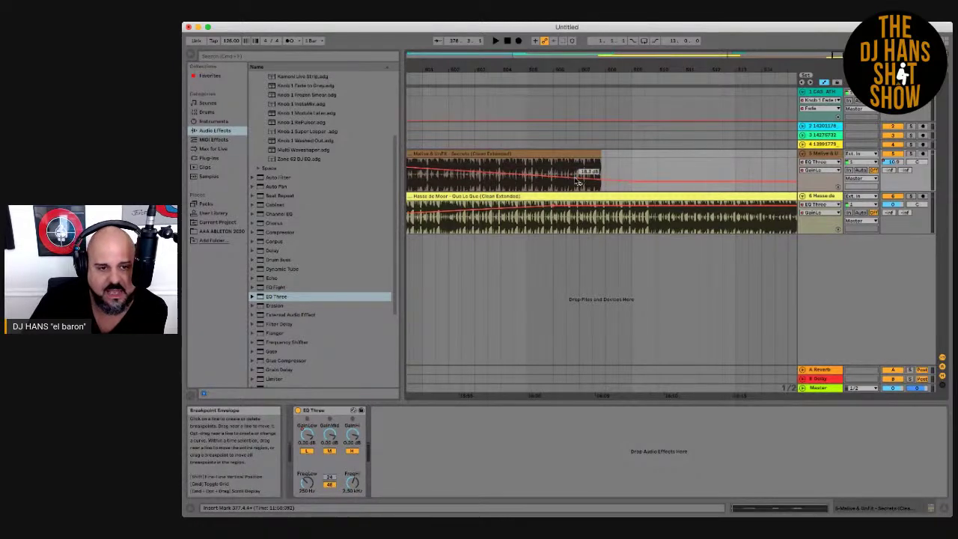
- Move the Secrets clip's end marker later in the sample and extend the clip on the timeline to about bar 510
{"action": "double_click", "coordinate": [586, 152]}
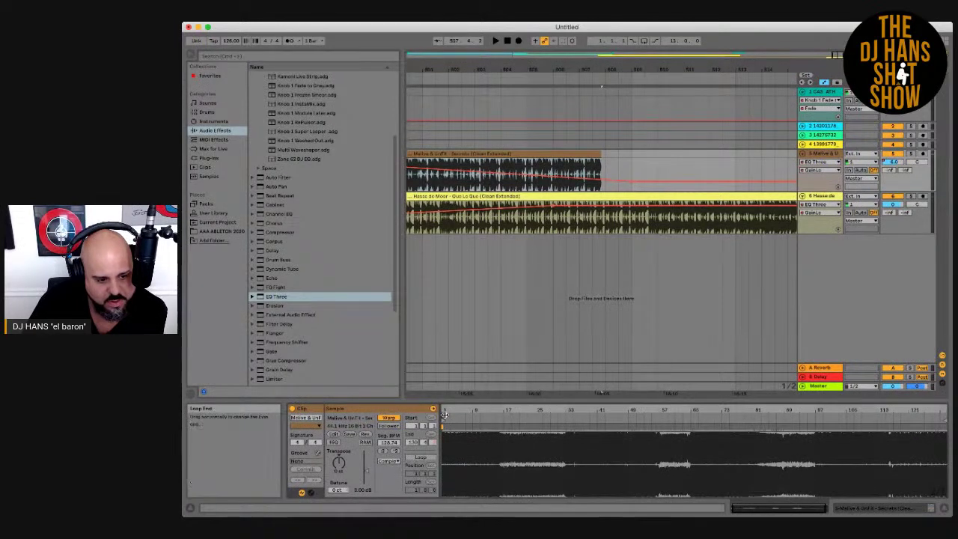
{"action": "left_click_drag", "start_coordinate": [936, 415], "coordinate": [942, 412]}
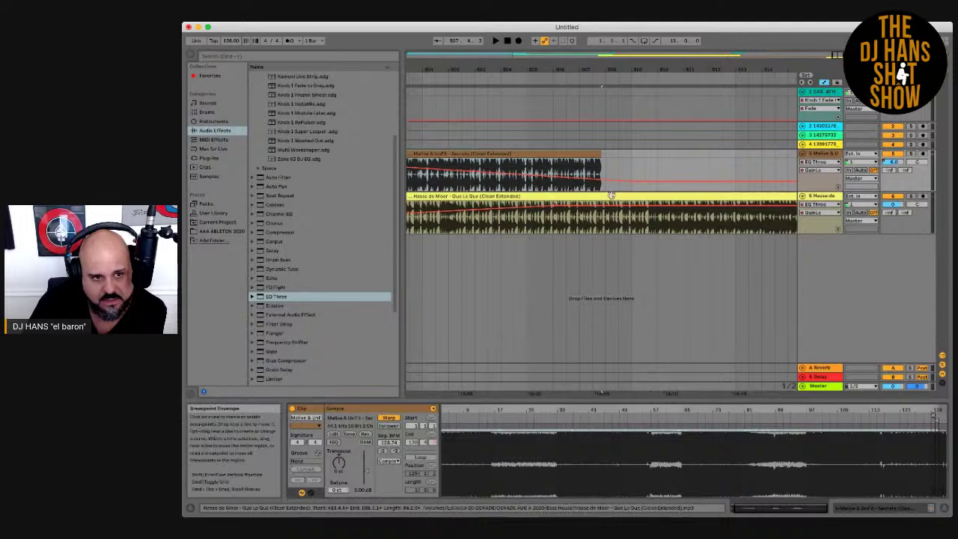
{"action": "left_click_drag", "start_coordinate": [600, 154], "coordinate": [657, 154]}
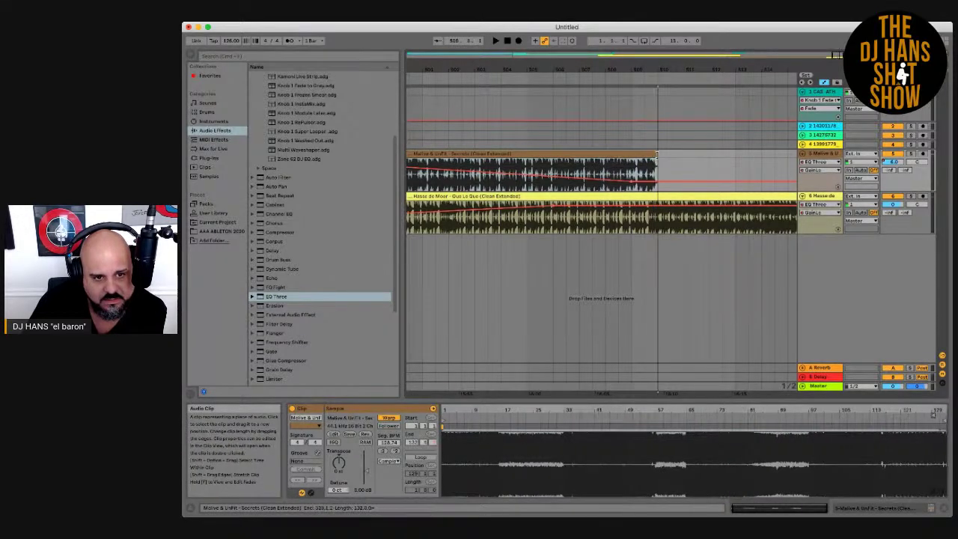
{"action": "left_click_drag", "start_coordinate": [744, 156], "coordinate": [746, 157]}
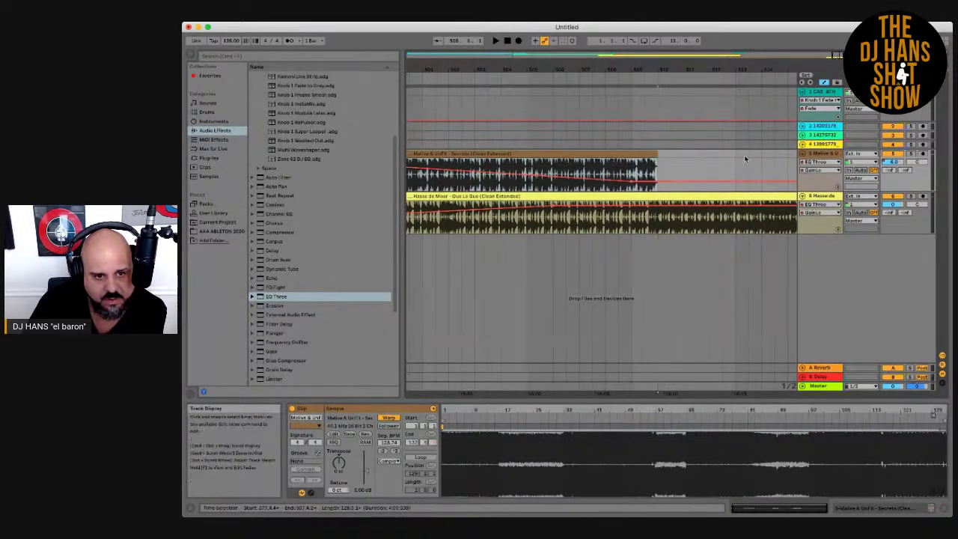
- Lower the end of the Secrets GainLow automation at the clip's new end and play through the transition into Que Lo Que
{"action": "left_click", "coordinate": [659, 184]}
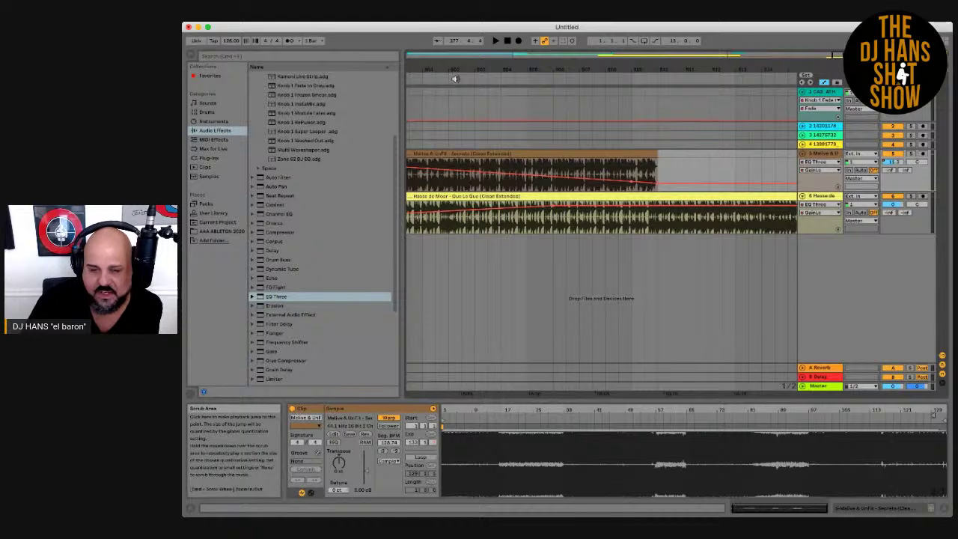
{"action": "left_click", "coordinate": [563, 76]}
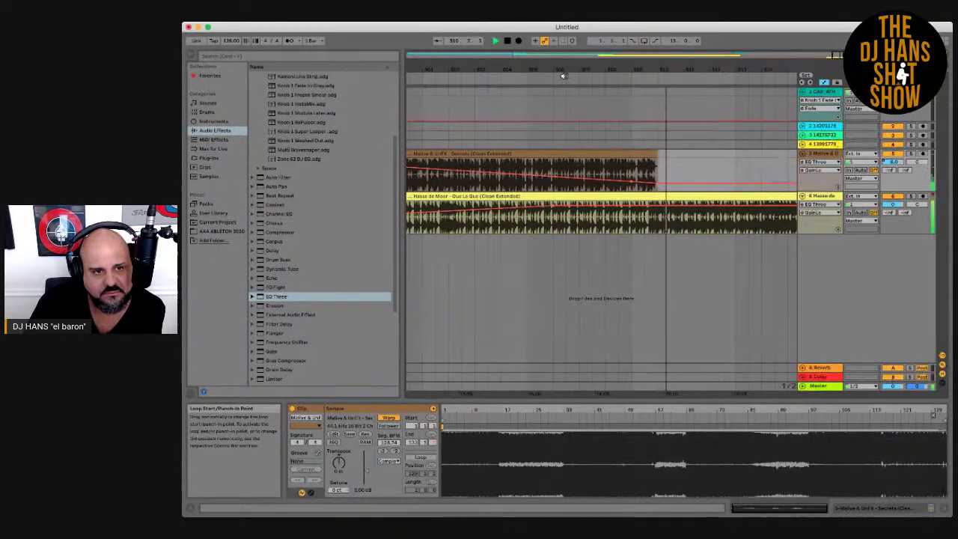
{"action": "left_click_drag", "start_coordinate": [595, 69], "coordinate": [595, 66]}
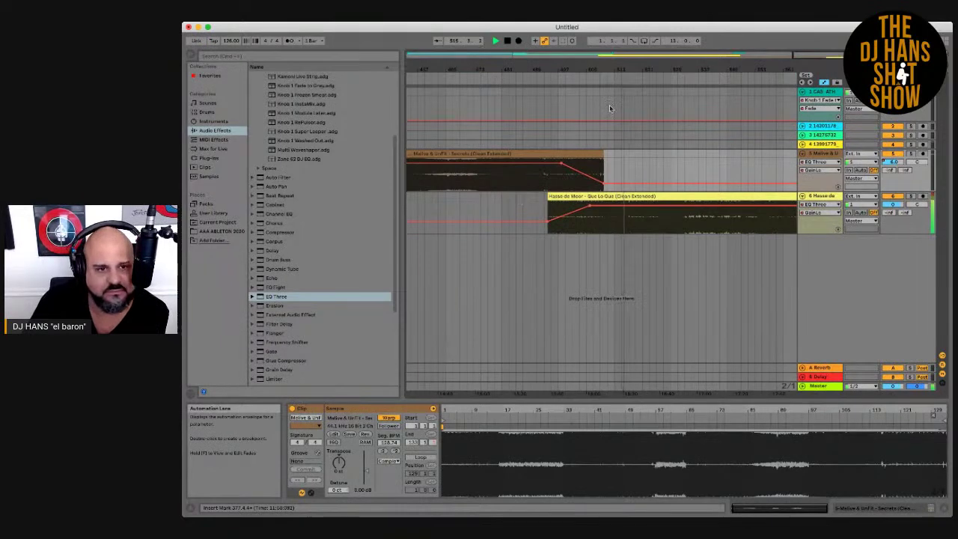
{"action": "left_click_drag", "start_coordinate": [633, 68], "coordinate": [640, 68]}
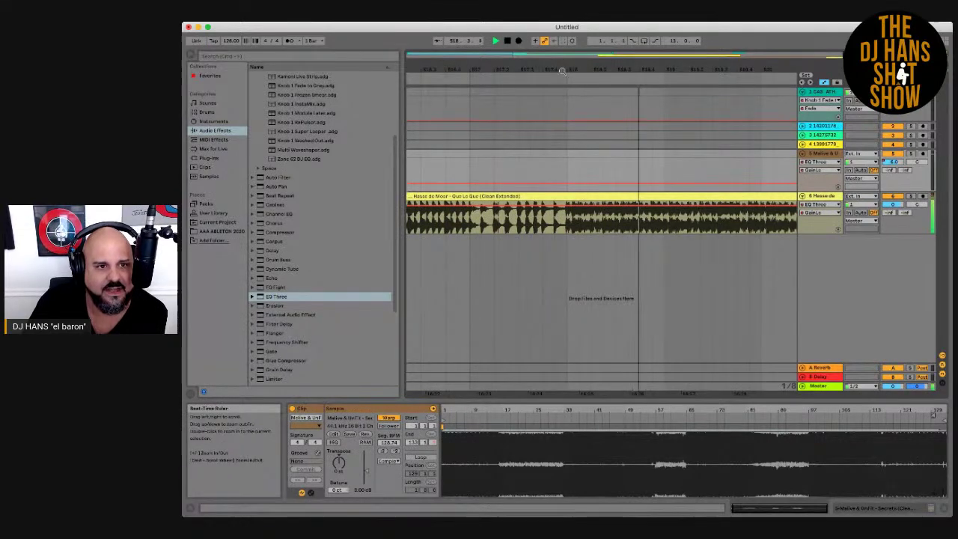
{"action": "left_click_drag", "start_coordinate": [561, 71], "coordinate": [562, 71]}
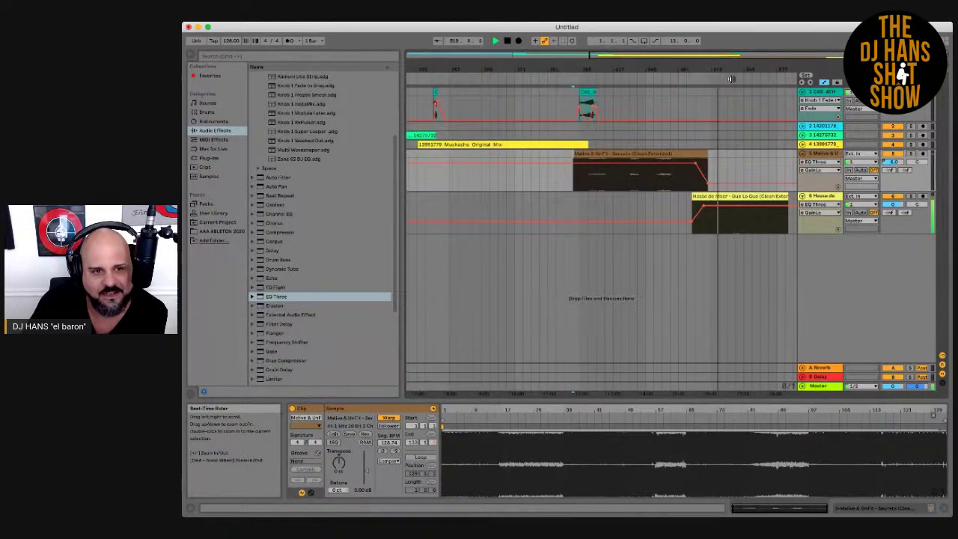
{"action": "left_click_drag", "start_coordinate": [706, 70], "coordinate": [725, 69]}
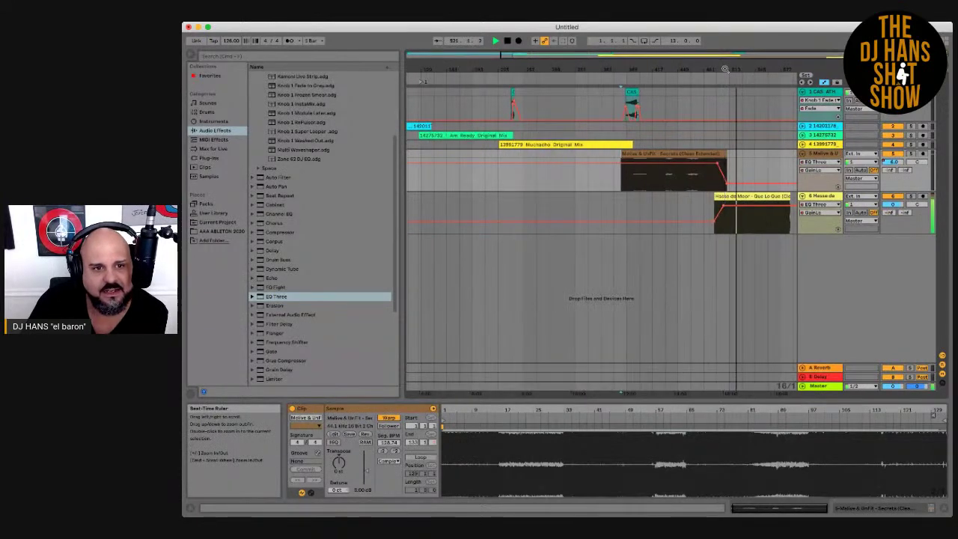
- Fold the Secrets track and import Valentino Khan & Ship Wrek - Obsession (Clean Extended) onto a new track, starting at bar 577
{"action": "left_click", "coordinate": [802, 154]}
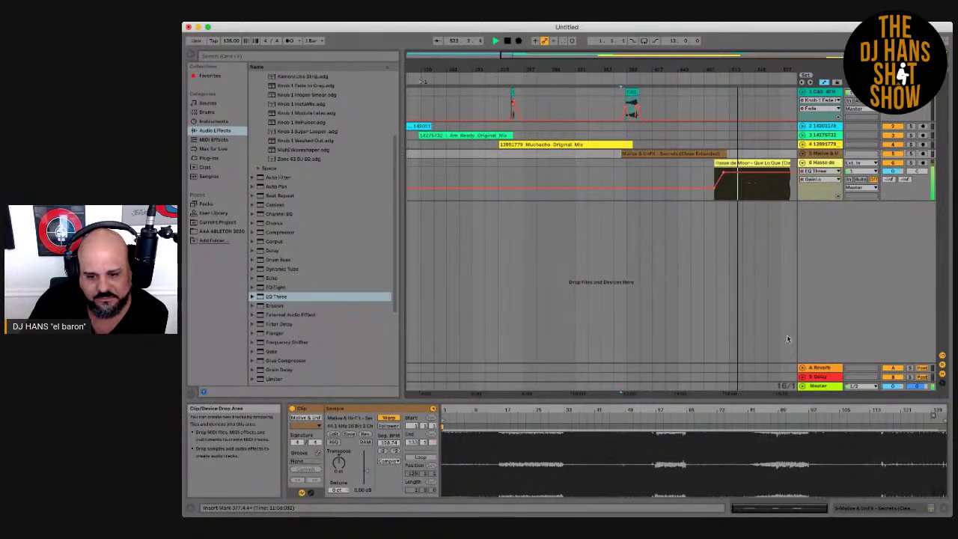
{"action": "left_click", "coordinate": [820, 387]}
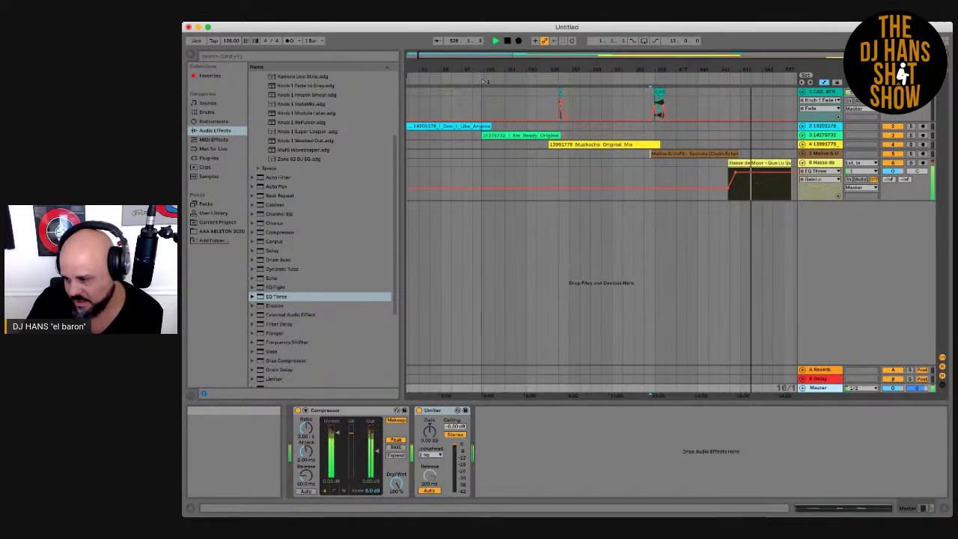
{"action": "key", "text": "super+Tab"}
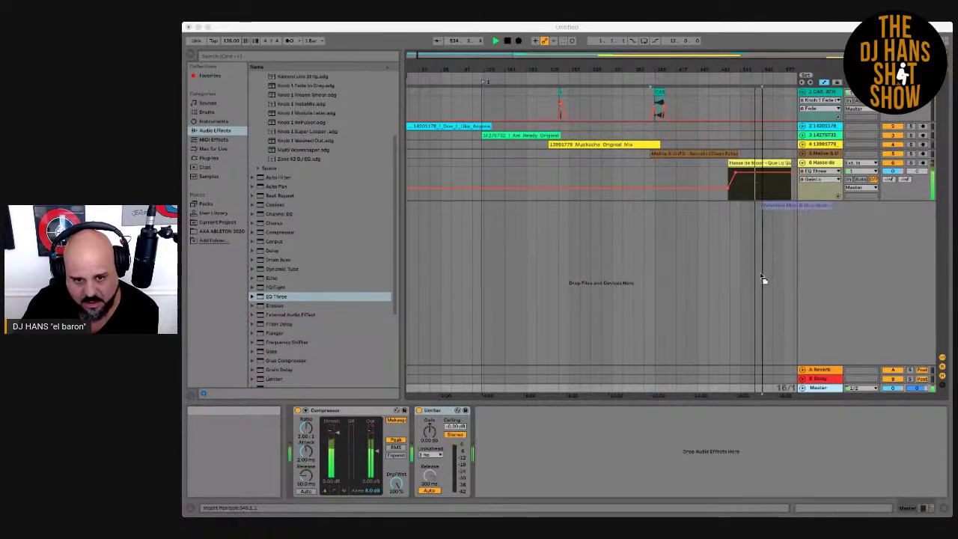
{"action": "left_click_drag", "start_coordinate": [761, 275], "coordinate": [778, 270]}
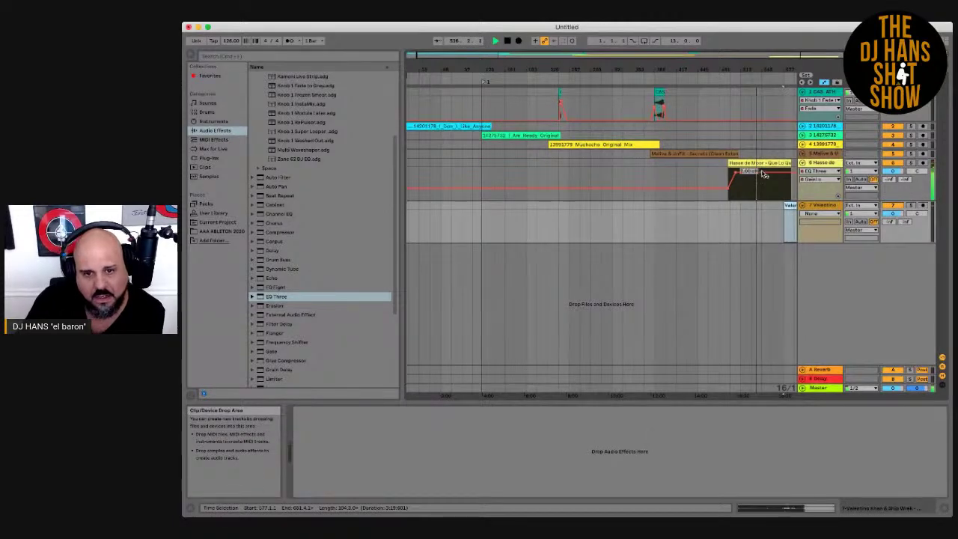
{"action": "left_click", "coordinate": [784, 224]}
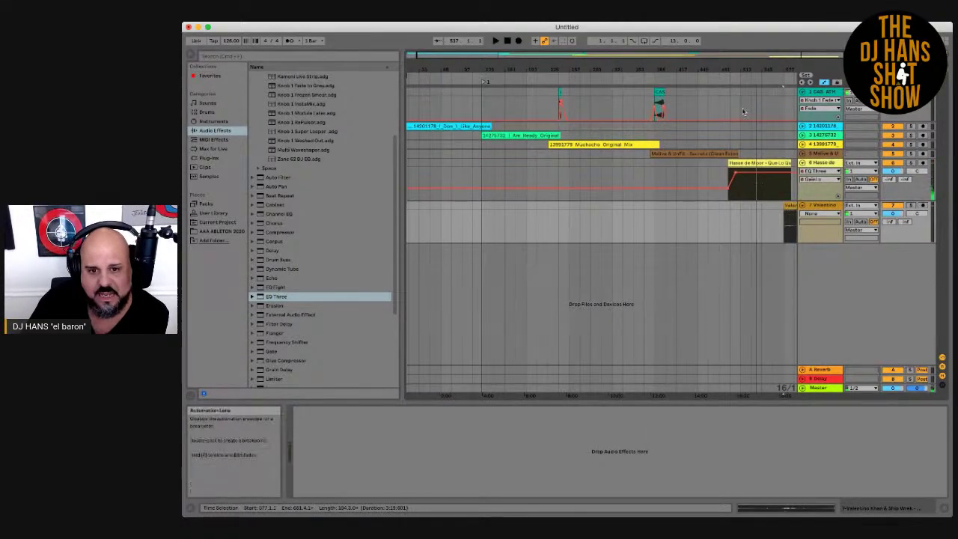
- Move the Obsession clip earlier to about bar 573, overlapping the end of Que Lo Que, and play from just before it
{"action": "left_click_drag", "start_coordinate": [789, 69], "coordinate": [789, 69]}
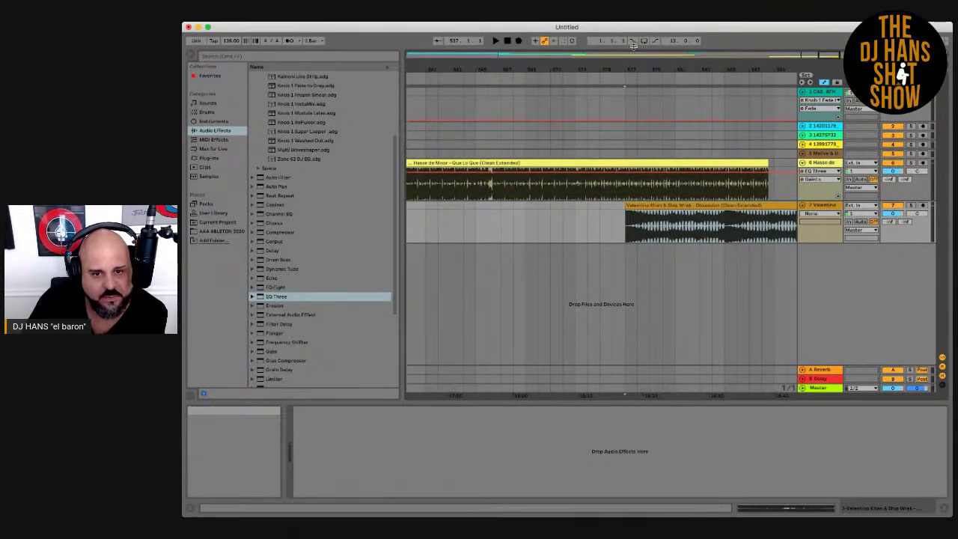
{"action": "left_click_drag", "start_coordinate": [617, 66], "coordinate": [617, 66]}
{"action": "left_click_drag", "start_coordinate": [721, 206], "coordinate": [688, 212]}
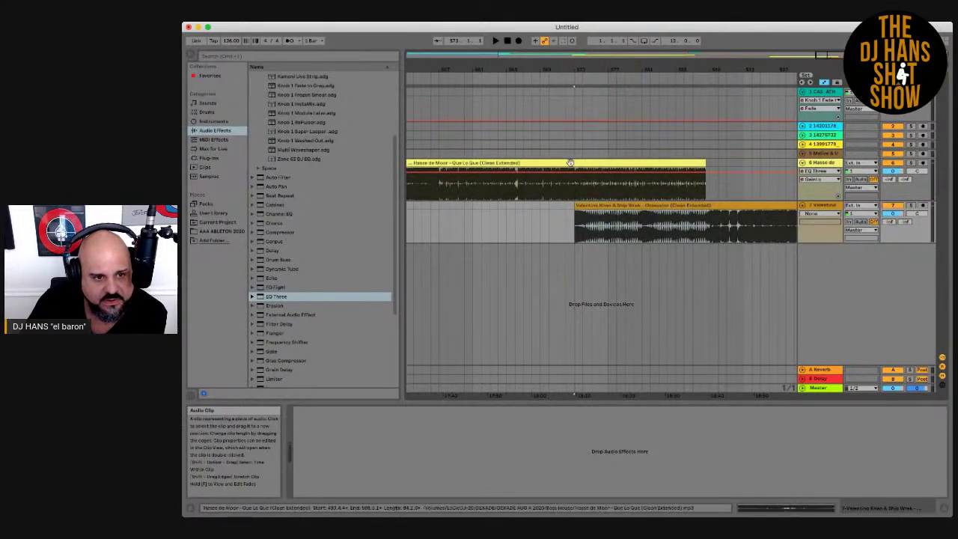
{"action": "left_click", "coordinate": [553, 79]}
- Fine-tune the Obsession clip's start to about bar 574 while listening to how its beats line up with Que Lo Que
{"action": "left_click_drag", "start_coordinate": [591, 205], "coordinate": [608, 212]}
{"action": "left_click_drag", "start_coordinate": [577, 67], "coordinate": [586, 88]}
{"action": "left_click", "coordinate": [641, 208]}
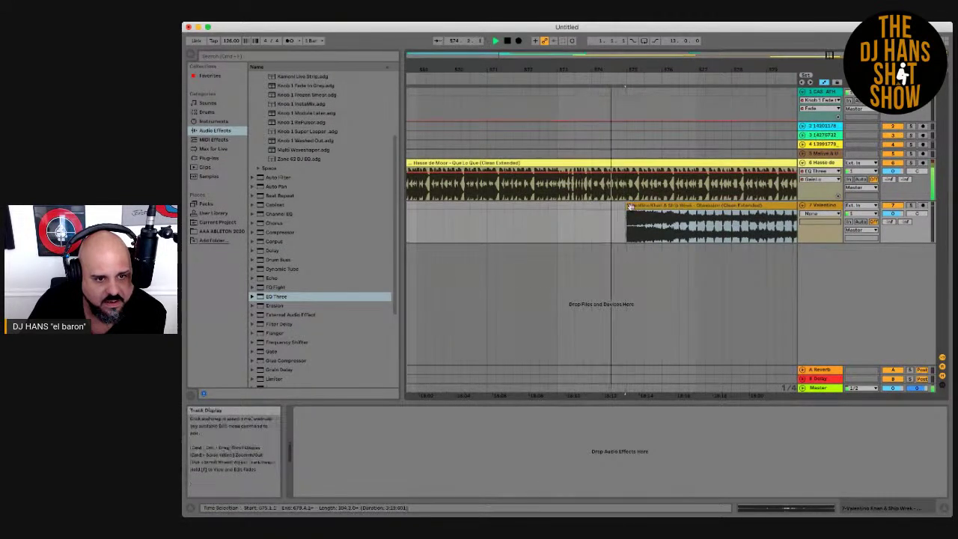
{"action": "left_click_drag", "start_coordinate": [628, 206], "coordinate": [611, 213]}
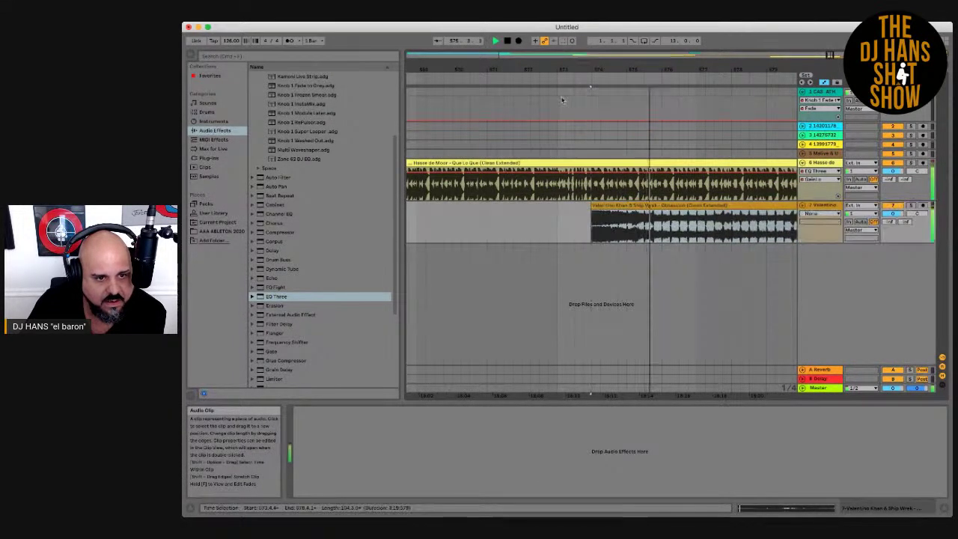
{"action": "left_click_drag", "start_coordinate": [580, 68], "coordinate": [592, 98]}
{"action": "left_click_drag", "start_coordinate": [703, 65], "coordinate": [699, 75]}
{"action": "left_click_drag", "start_coordinate": [696, 205], "coordinate": [666, 204]}
{"action": "left_click_drag", "start_coordinate": [633, 66], "coordinate": [640, 66]}
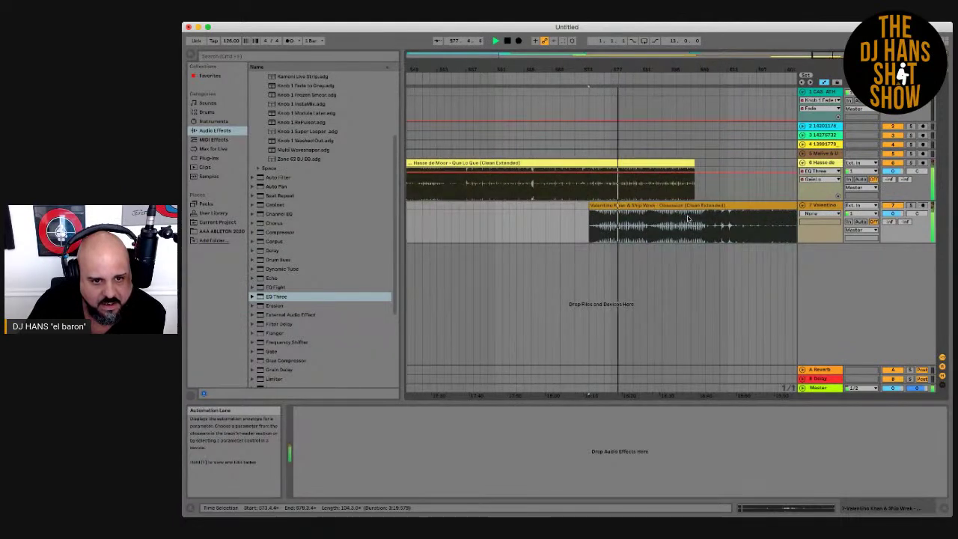
- Automate the Obsession track's volume to rise from about -8.3 dB at the clip's start to 0 dB near bar 589, and replay it
{"action": "left_click", "coordinate": [823, 241]}
{"action": "left_click", "coordinate": [697, 215]}
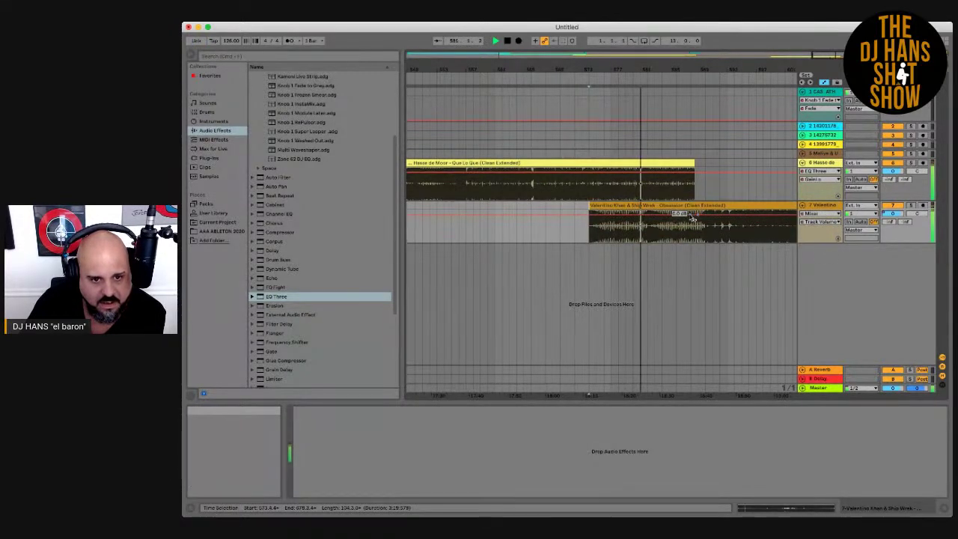
{"action": "left_click_drag", "start_coordinate": [682, 215], "coordinate": [611, 218]}
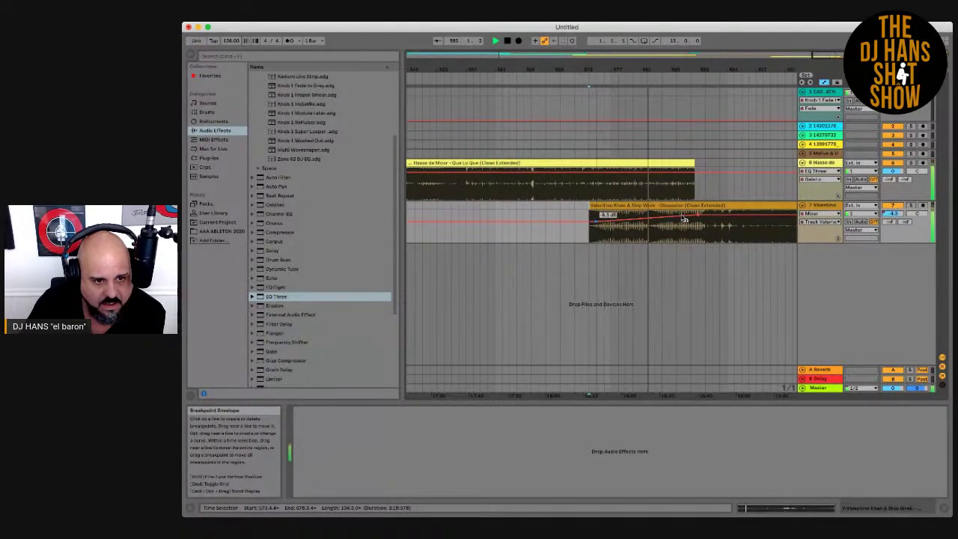
{"action": "left_click", "coordinate": [566, 85]}
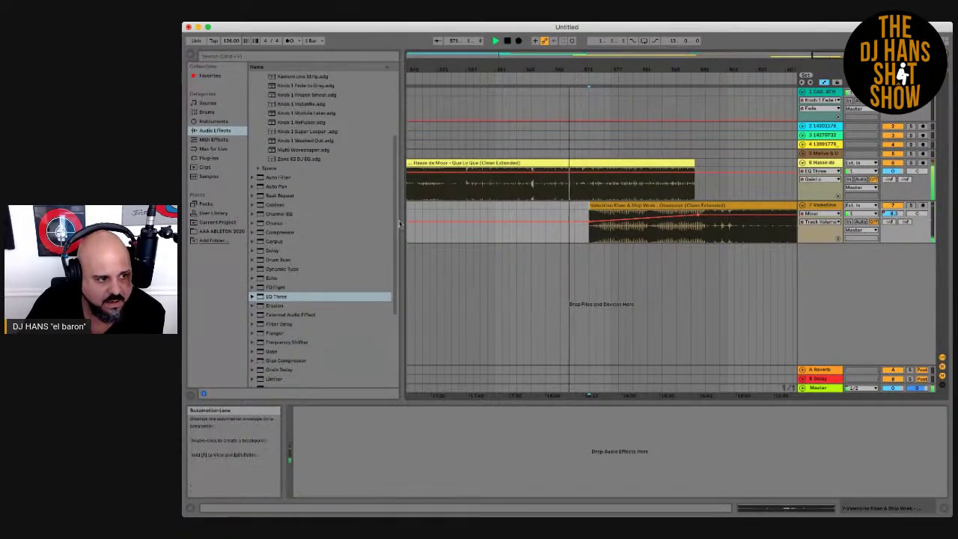
- Show the Que Lo Que track's EQ Three and automate its GainLow to fall from Obsession's start to the end of the Que Lo Que clip
{"action": "double_click", "coordinate": [450, 162]}
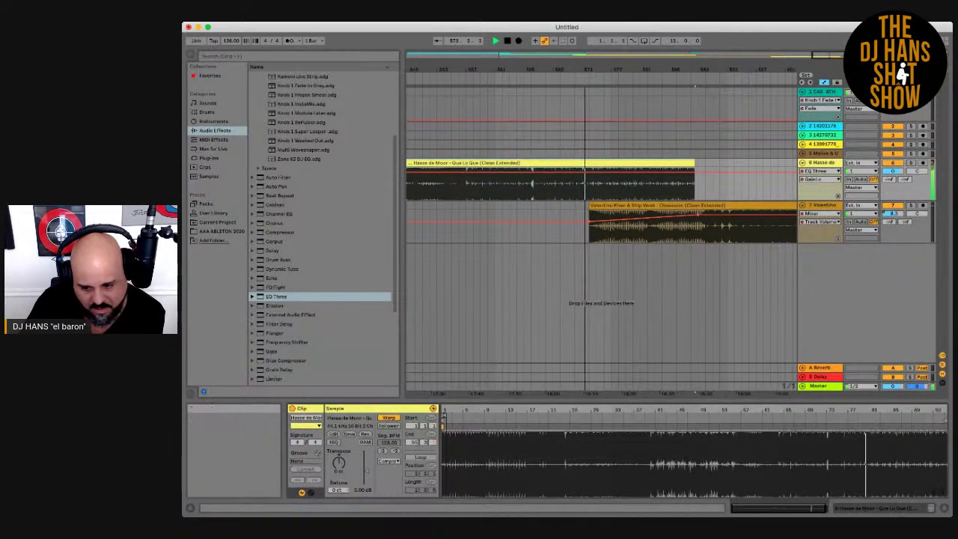
{"action": "key", "text": "shift+Tab"}
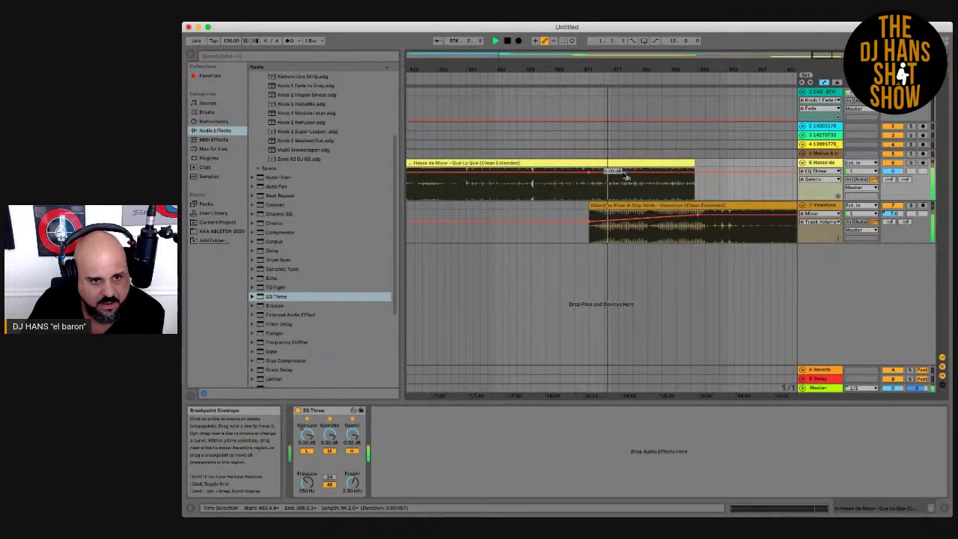
{"action": "left_click_drag", "start_coordinate": [620, 171], "coordinate": [697, 195]}
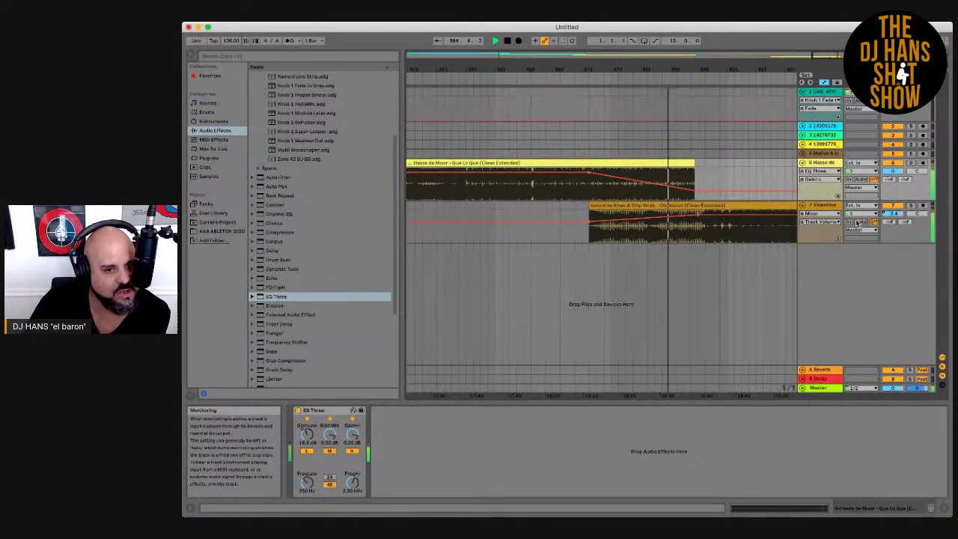
- Extend the Que Lo Que clip to about bar 590, stretch its GainLow fall past the new end, and play through the transition
{"action": "left_click_drag", "start_coordinate": [686, 64], "coordinate": [594, 122]}
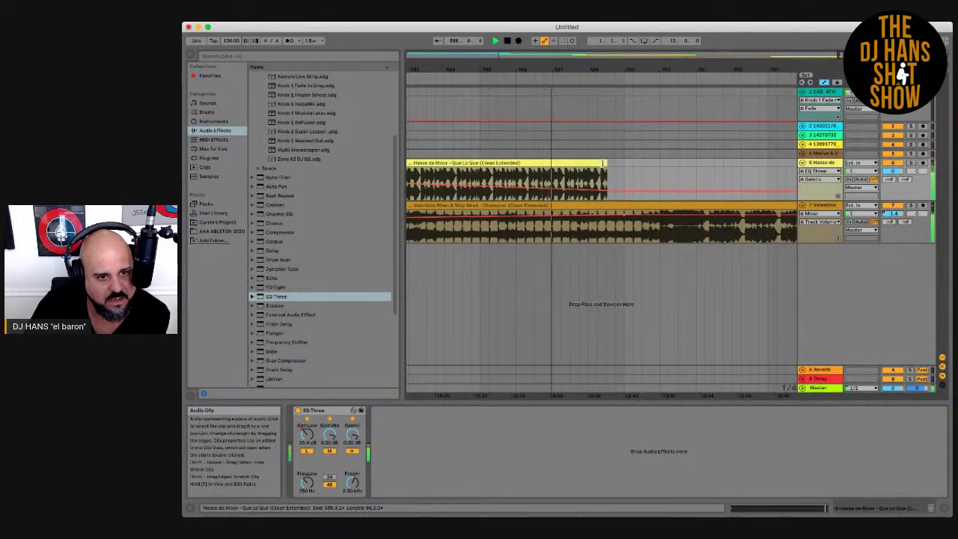
{"action": "left_click_drag", "start_coordinate": [599, 163], "coordinate": [660, 163]}
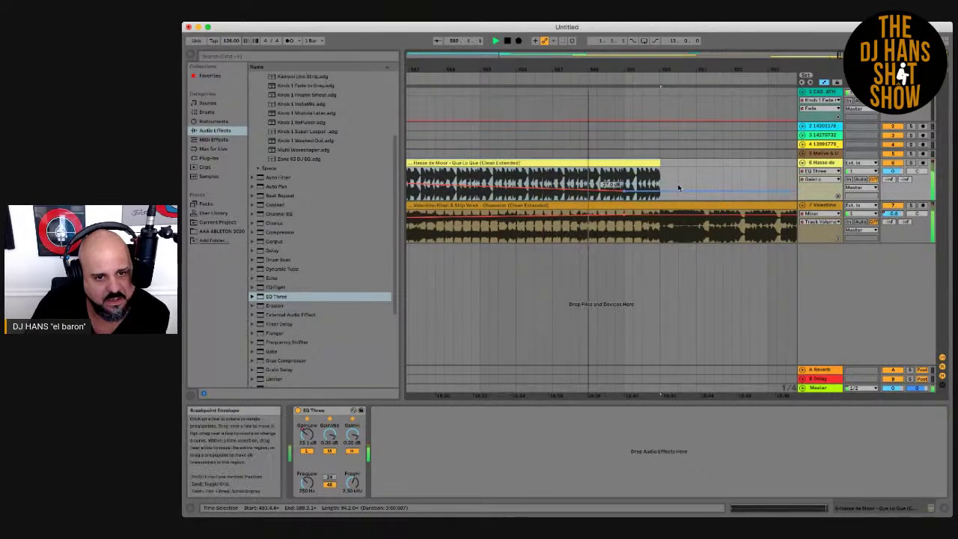
{"action": "left_click_drag", "start_coordinate": [671, 191], "coordinate": [674, 195]}
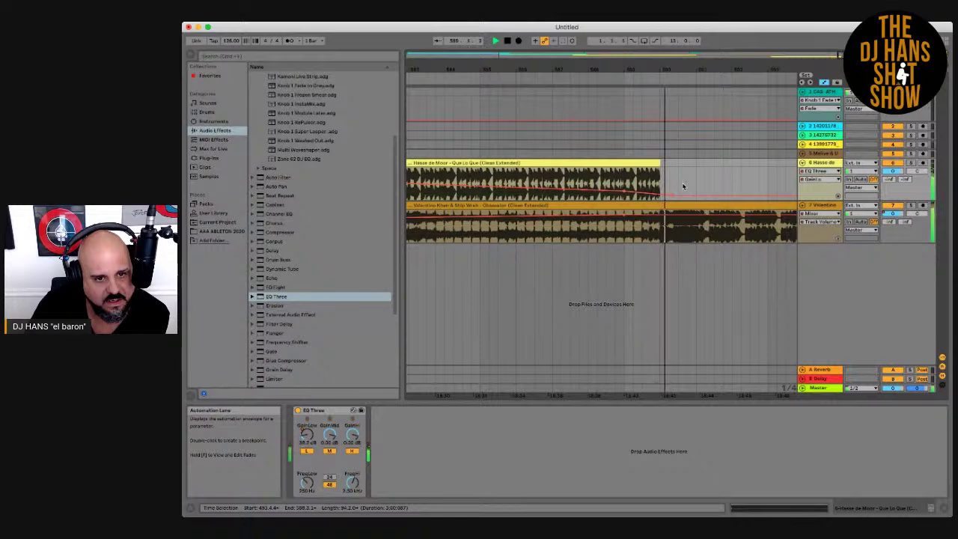
{"action": "left_click_drag", "start_coordinate": [655, 69], "coordinate": [654, 65]}
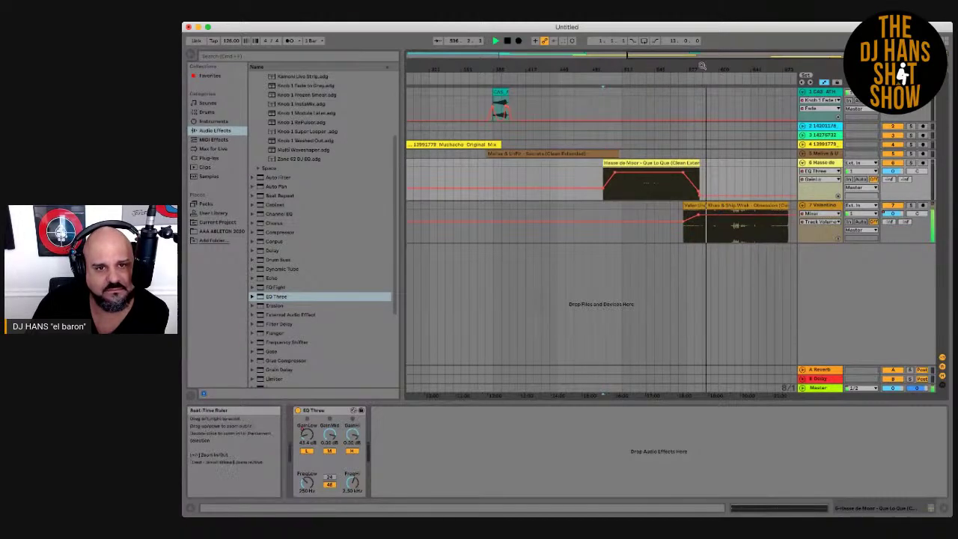
{"action": "left_click_drag", "start_coordinate": [702, 65], "coordinate": [621, 65]}
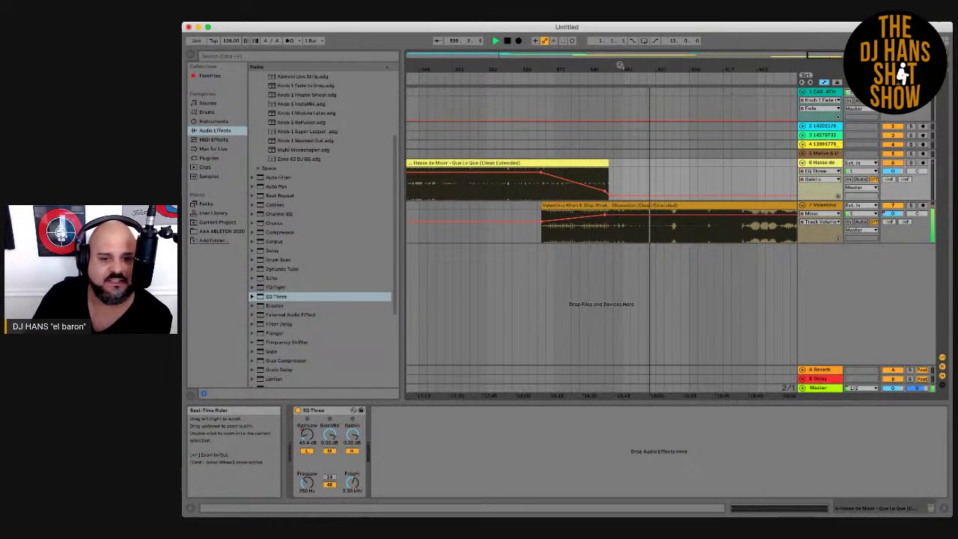
{"action": "left_click_drag", "start_coordinate": [617, 70], "coordinate": [677, 65]}
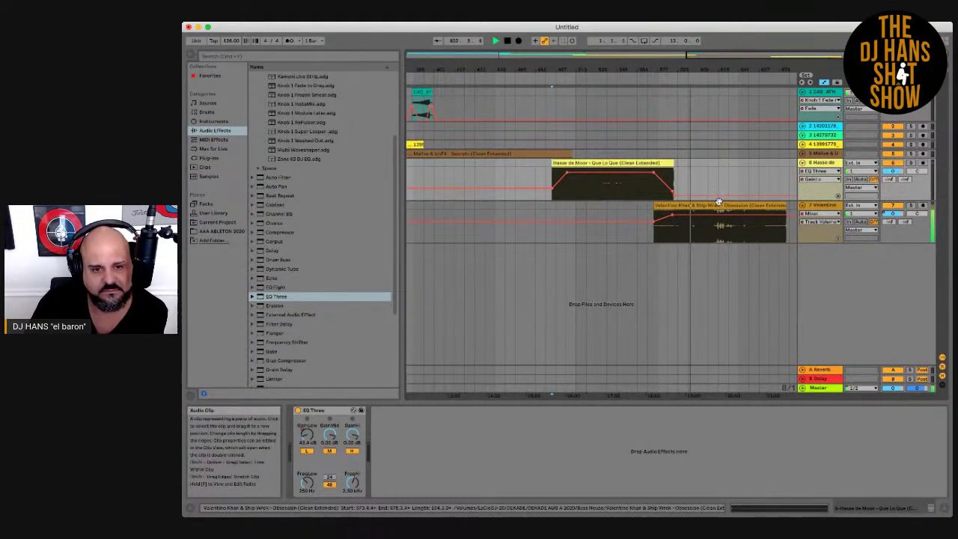
{"action": "key", "text": "space"}
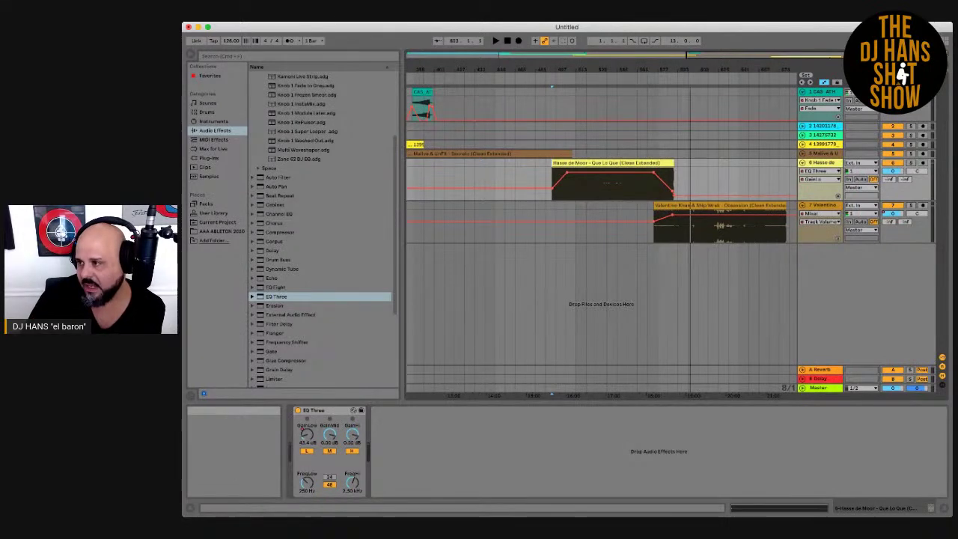
- Unfold all the folded tracks across the full arrangement and set the loop region to span the whole mix, up to bar 673
{"action": "key", "text": "super+Tab"}
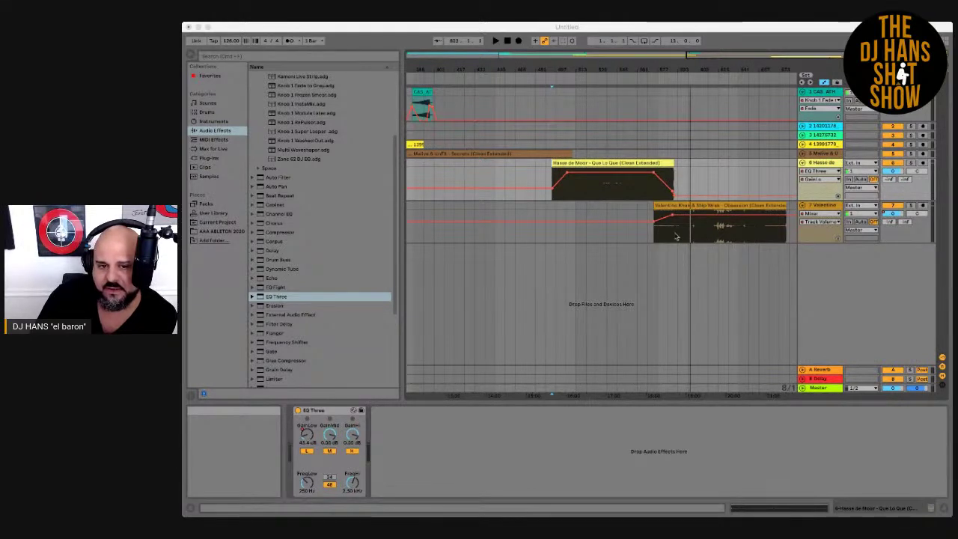
{"action": "left_click", "coordinate": [661, 69]}
{"action": "left_click_drag", "start_coordinate": [661, 68], "coordinate": [661, 65]}
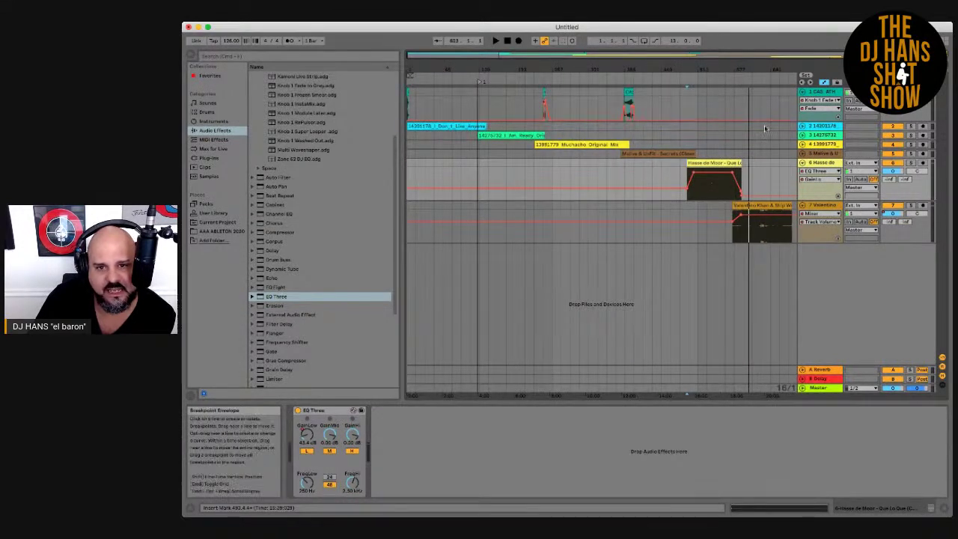
{"action": "left_click", "coordinate": [803, 128]}
{"action": "left_click", "coordinate": [803, 169]}
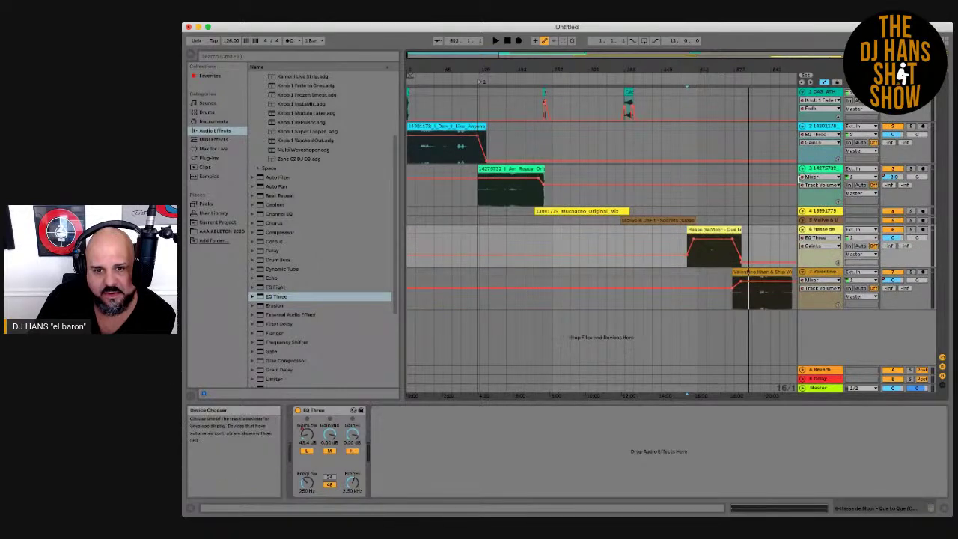
{"action": "left_click", "coordinate": [802, 211]}
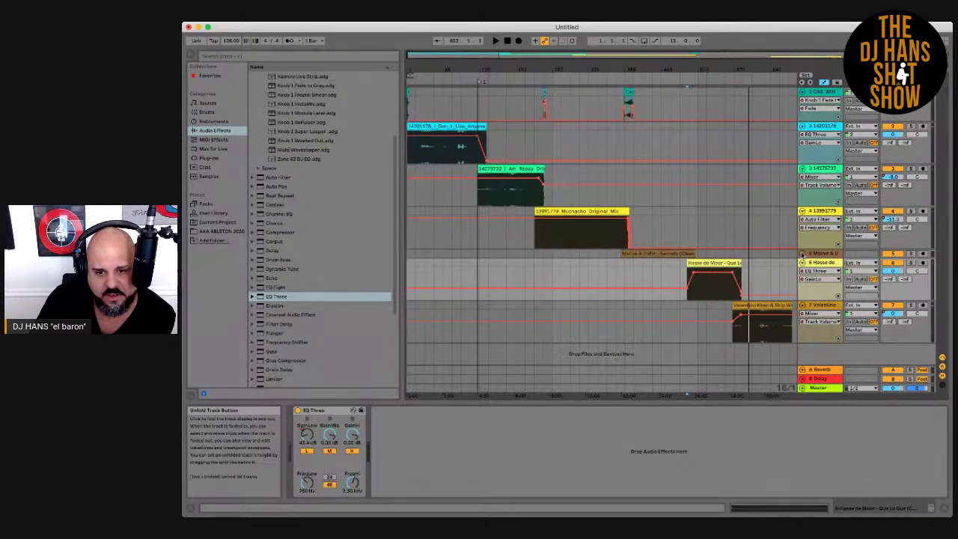
{"action": "left_click", "coordinate": [803, 255]}
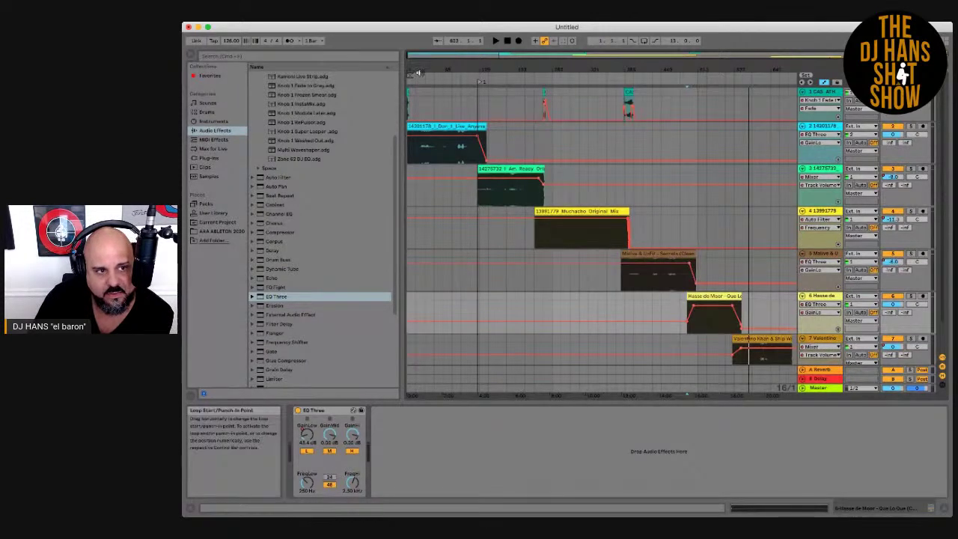
{"action": "left_click_drag", "start_coordinate": [419, 74], "coordinate": [784, 115]}
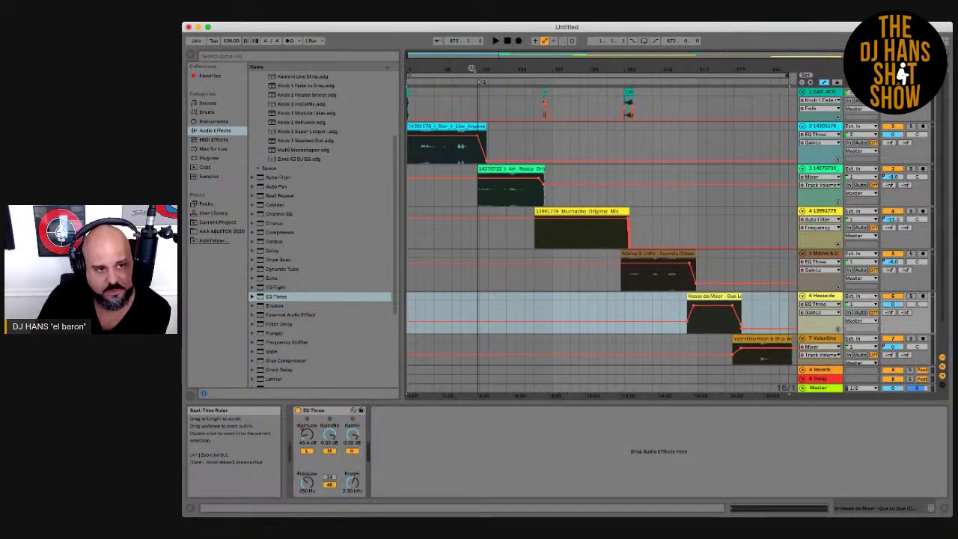
- Play the opening of the mix and the transition from I Don't Like Anyone into I Am Ready
{"action": "left_click", "coordinate": [517, 75]}
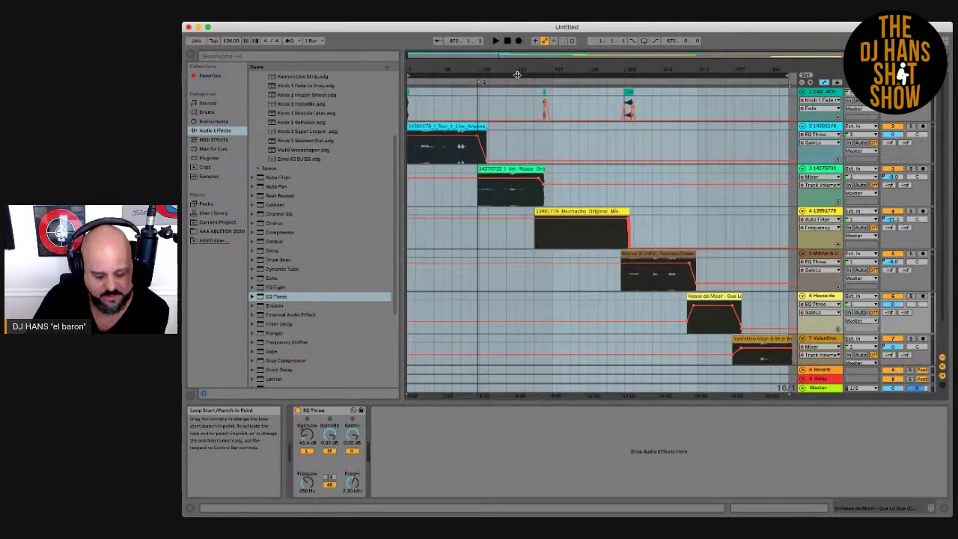
{"action": "key", "text": "space"}
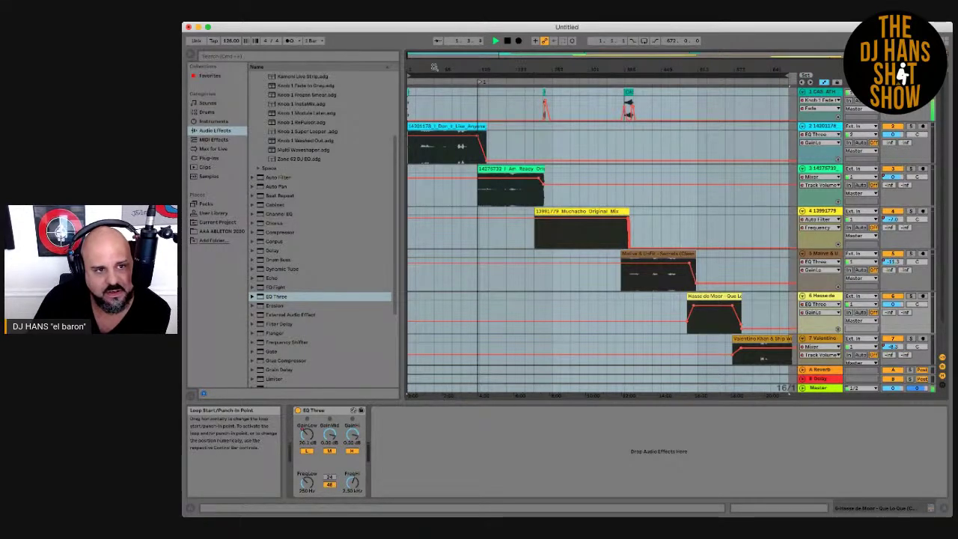
{"action": "left_click_drag", "start_coordinate": [409, 66], "coordinate": [479, 69]}
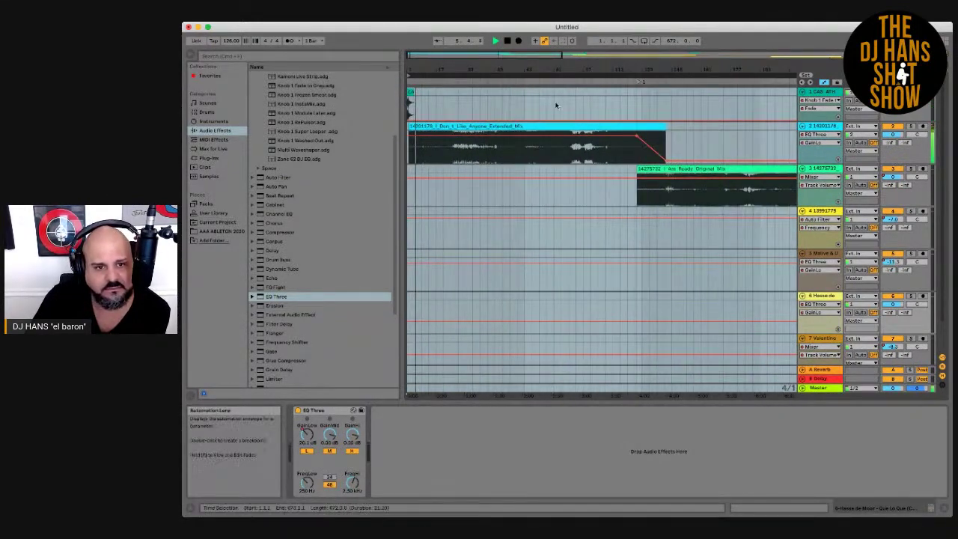
{"action": "left_click", "coordinate": [623, 80]}
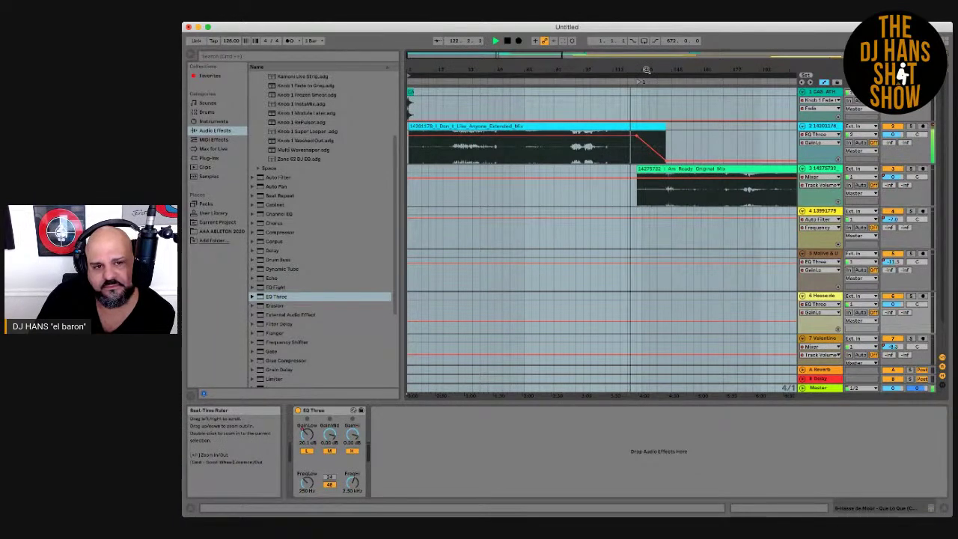
{"action": "left_click_drag", "start_coordinate": [647, 70], "coordinate": [604, 68]}
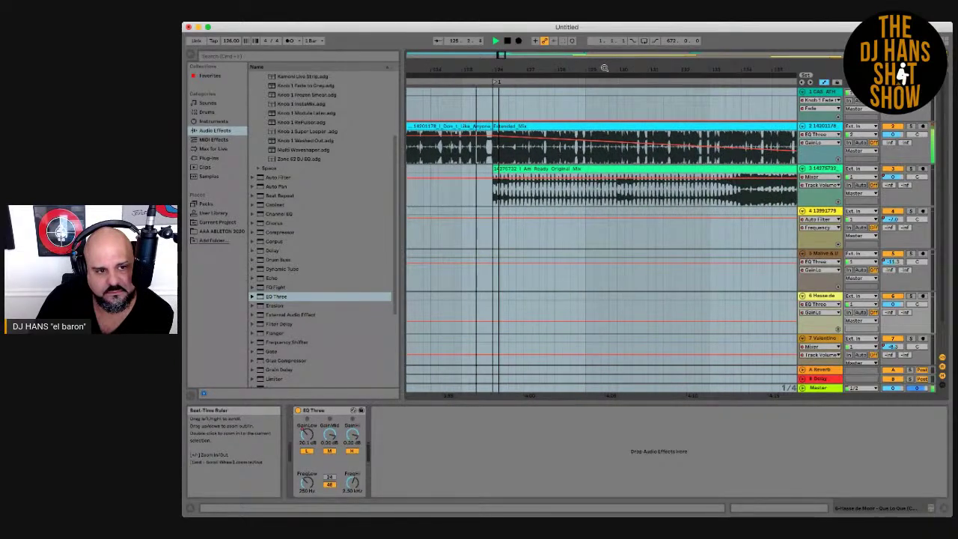
{"action": "left_click_drag", "start_coordinate": [604, 68], "coordinate": [570, 73]}
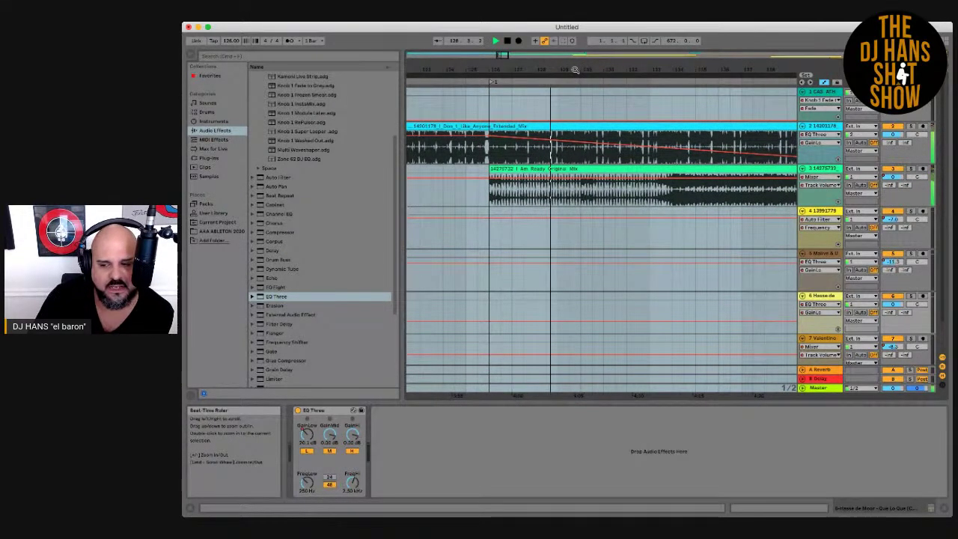
{"action": "left_click_drag", "start_coordinate": [575, 69], "coordinate": [562, 70]}
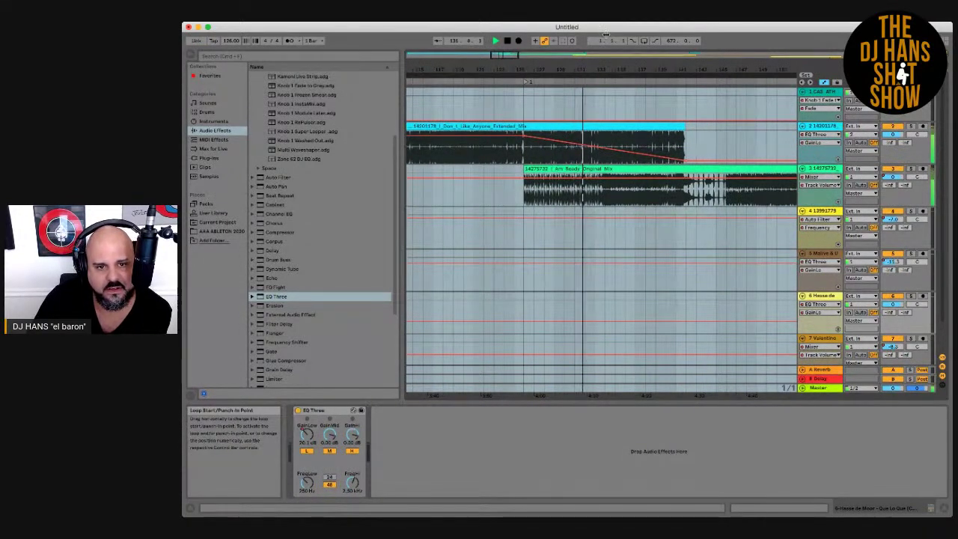
{"action": "left_click_drag", "start_coordinate": [668, 69], "coordinate": [663, 68]}
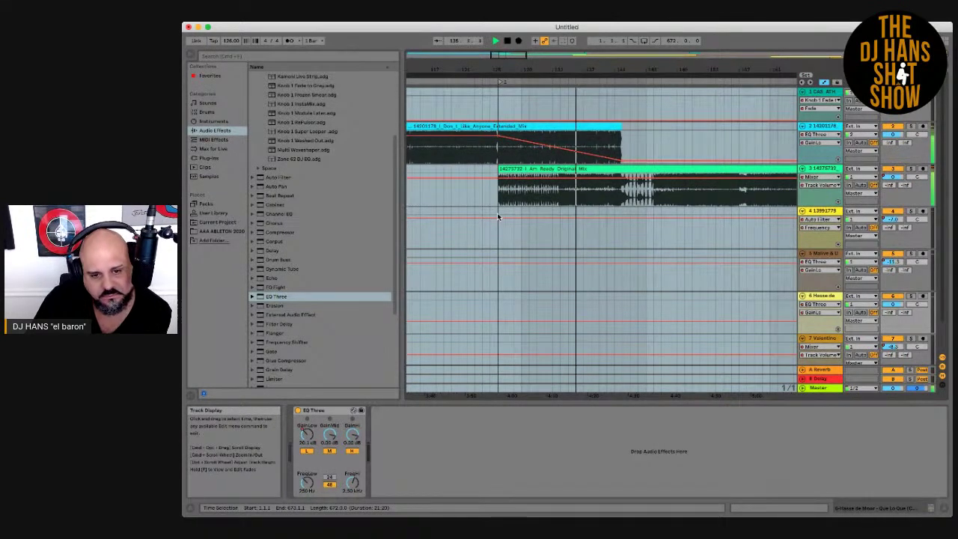
{"action": "key", "text": "space"}
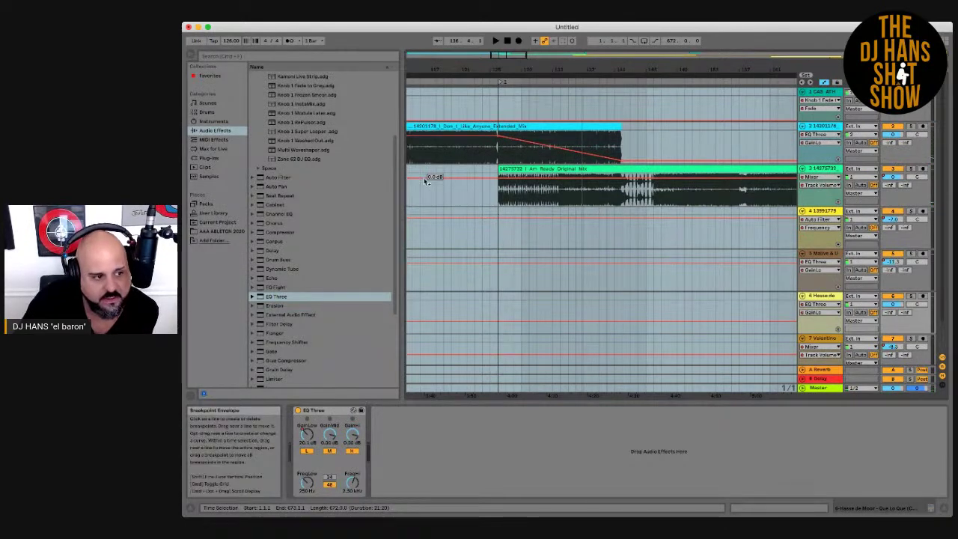
- Place the UKG VS MB_Bassline_10_129 sample from the BB Miami Bass VS UK Garage folder on the Muchacho track at bar 142
{"action": "left_click", "coordinate": [221, 231]}
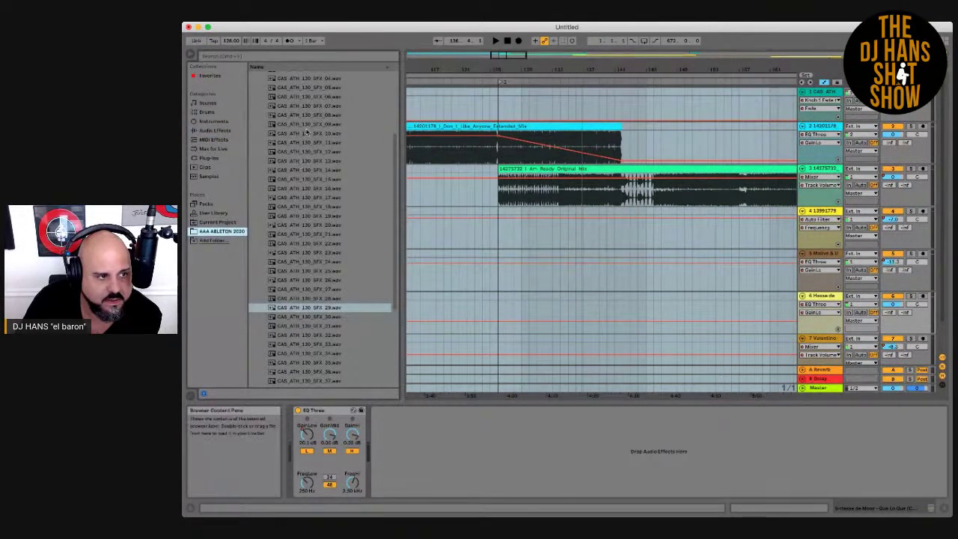
{"action": "scroll", "coordinate": [288, 142], "scroll_direction": "up", "scroll_amount": 5}
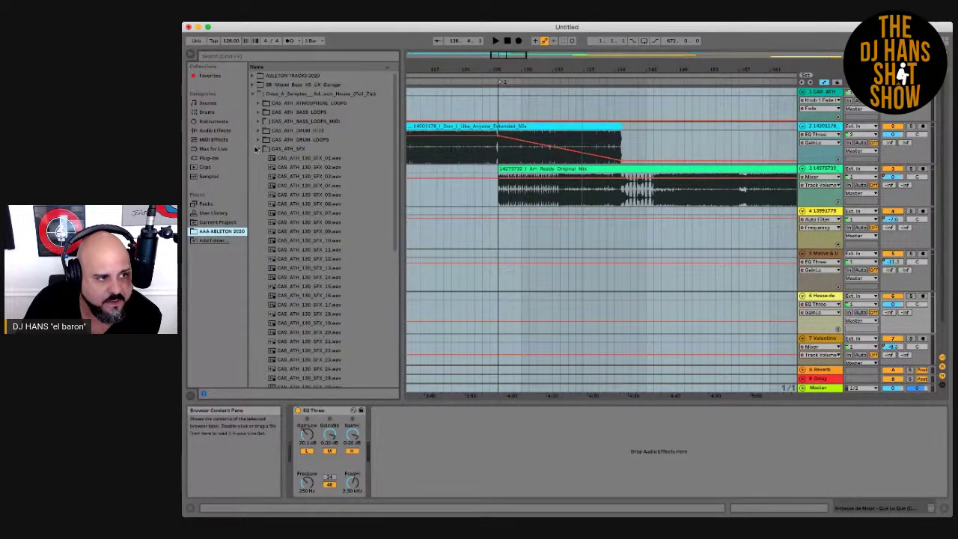
{"action": "left_click", "coordinate": [256, 149]}
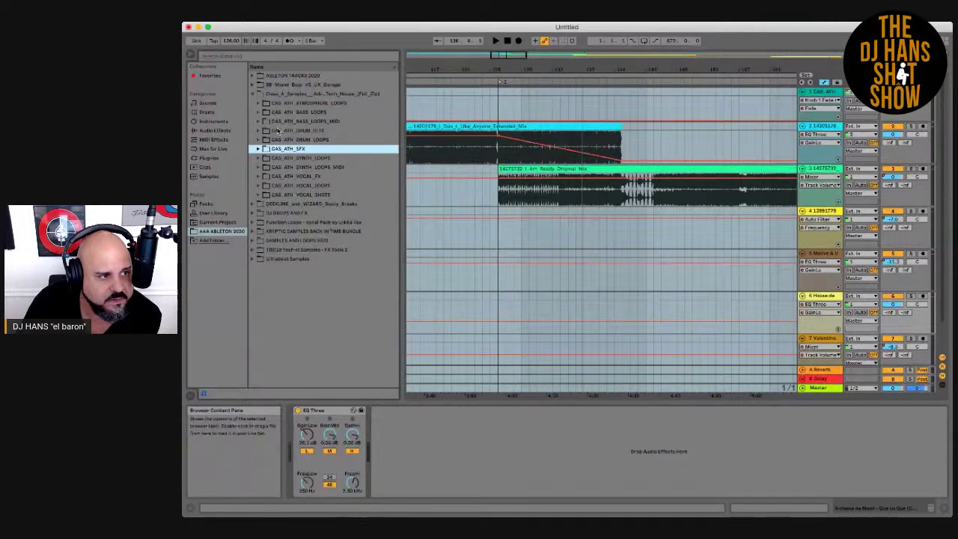
{"action": "left_click", "coordinate": [252, 94]}
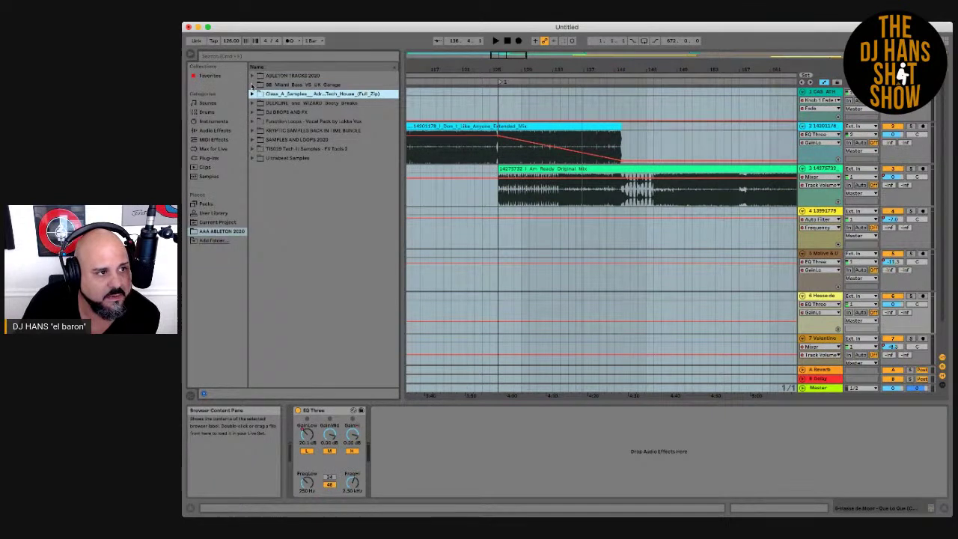
{"action": "left_click", "coordinate": [252, 85]}
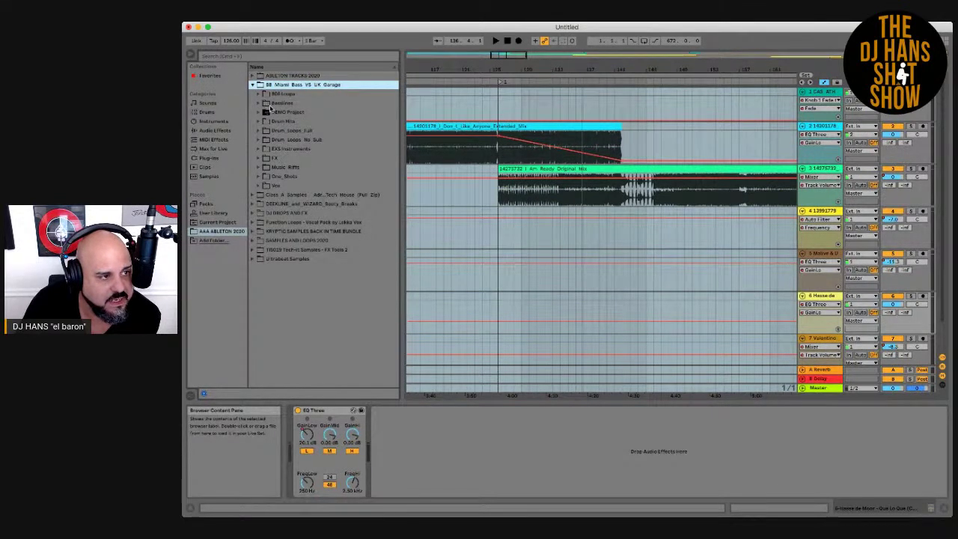
{"action": "left_click", "coordinate": [258, 103]}
{"action": "left_click", "coordinate": [338, 196]}
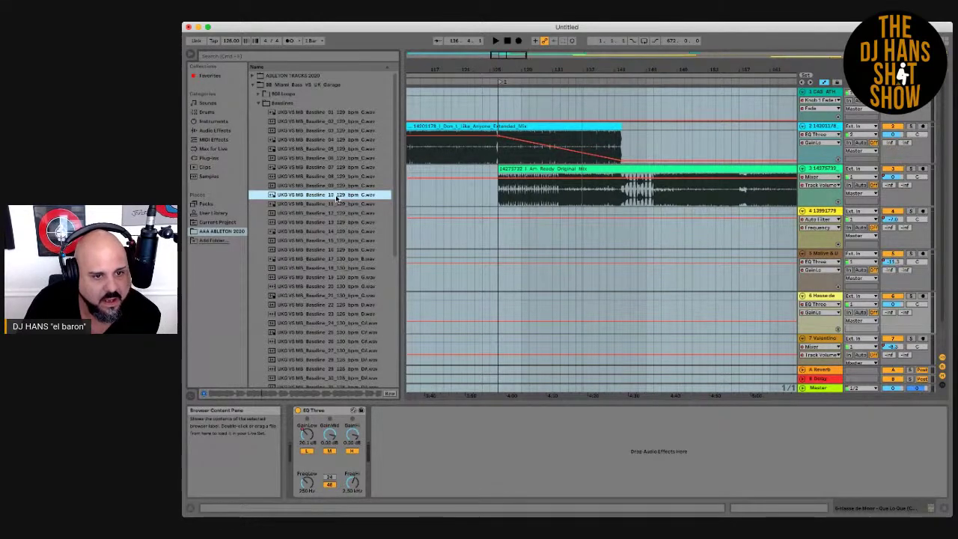
{"action": "left_click_drag", "start_coordinate": [338, 196], "coordinate": [625, 242]}
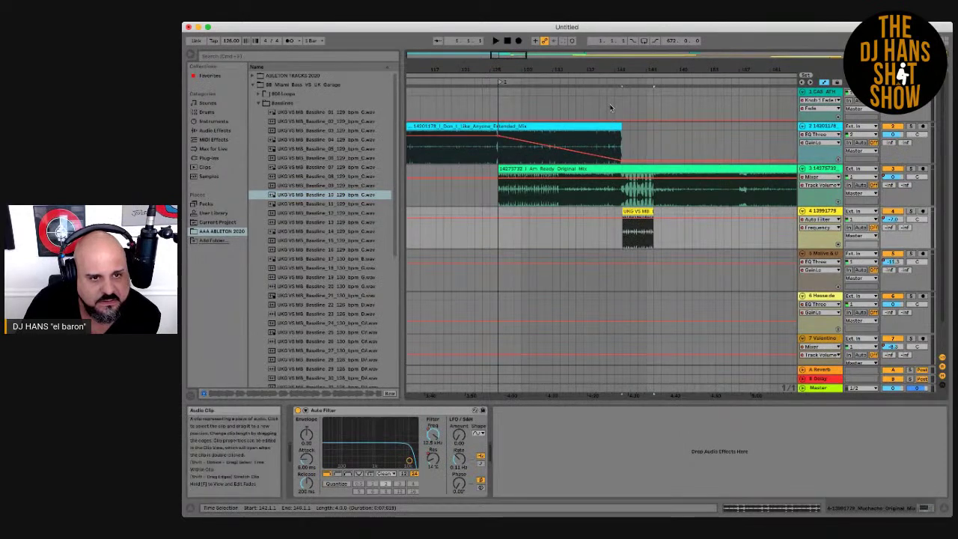
- Move the bassline clip to start at 141.4.1, audition it against I Am Ready, and extend its end to bar 146
{"action": "left_click_drag", "start_coordinate": [622, 62], "coordinate": [622, 80]}
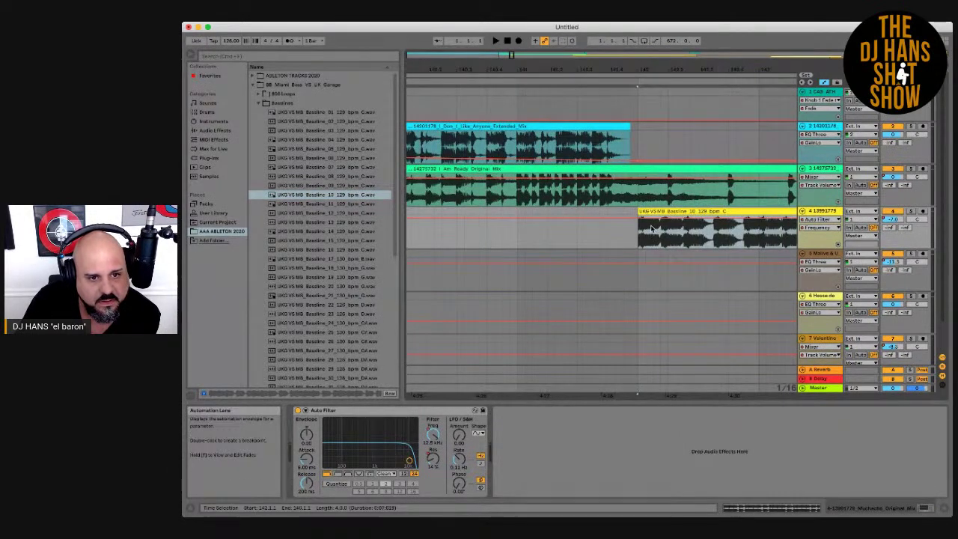
{"action": "left_click_drag", "start_coordinate": [652, 211], "coordinate": [623, 211]}
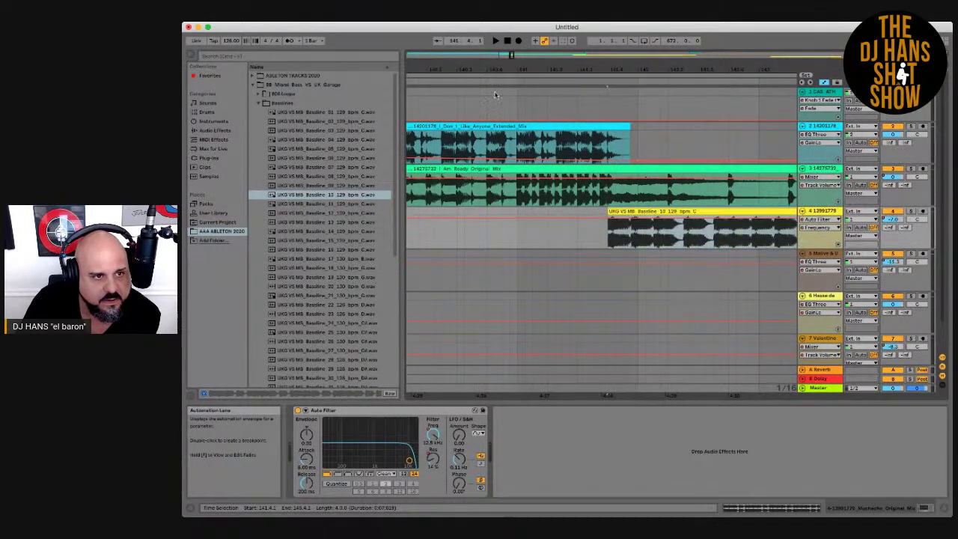
{"action": "left_click", "coordinate": [483, 88]}
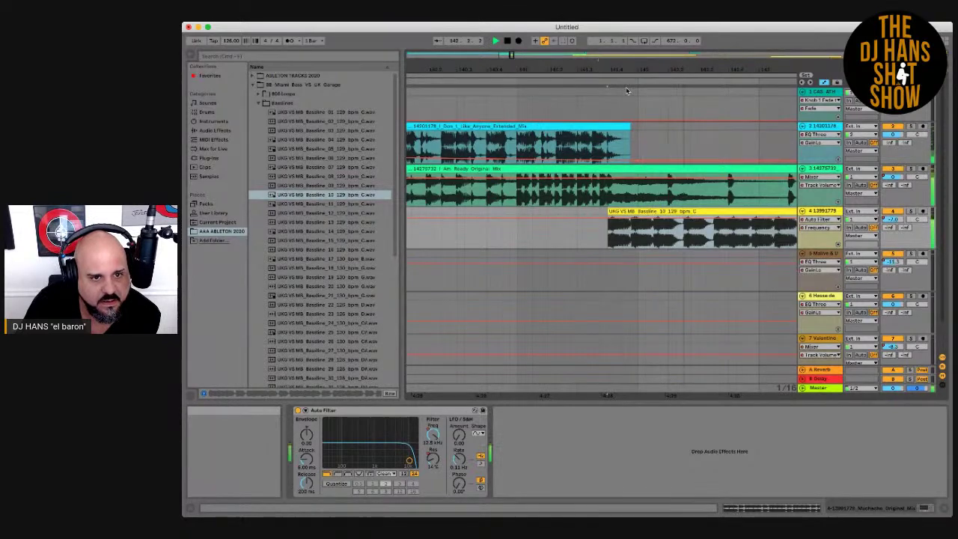
{"action": "left_click_drag", "start_coordinate": [627, 68], "coordinate": [500, 67]}
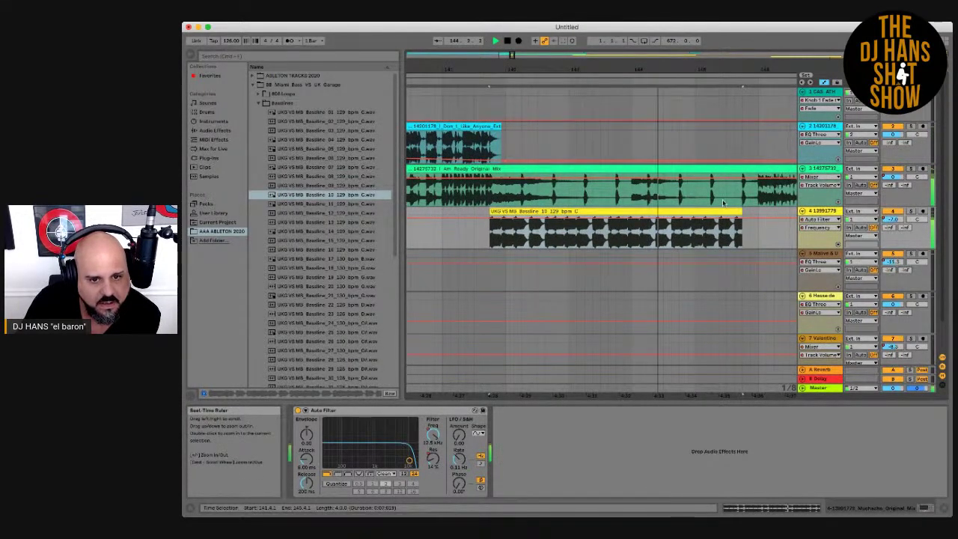
{"action": "mouse_move", "coordinate": [739, 211]}
{"action": "left_mouse_down"}
{"action": "mouse_move", "coordinate": [771, 214]}
{"action": "mouse_move", "coordinate": [757, 215]}
{"action": "left_mouse_up"}
- Delete the bassline clip from the Muchacho track
{"action": "left_click", "coordinate": [619, 212]}
{"action": "left_click", "coordinate": [620, 212]}
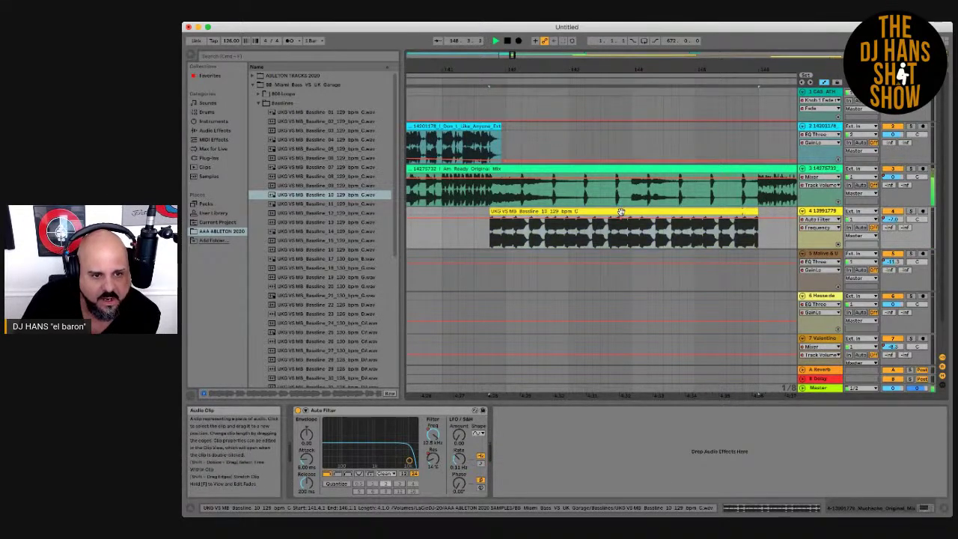
{"action": "key", "text": "Delete"}
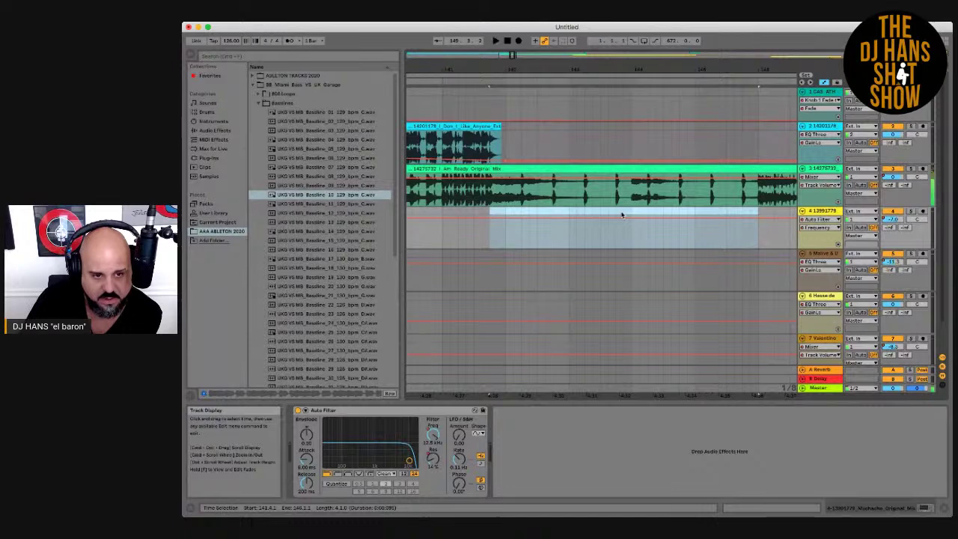
- Preview several other samples in the Basslines folder and collapse the folder
{"action": "left_click", "coordinate": [283, 232]}
{"action": "left_click", "coordinate": [326, 278]}
{"action": "scroll", "coordinate": [325, 242], "scroll_direction": "down", "scroll_amount": 1}
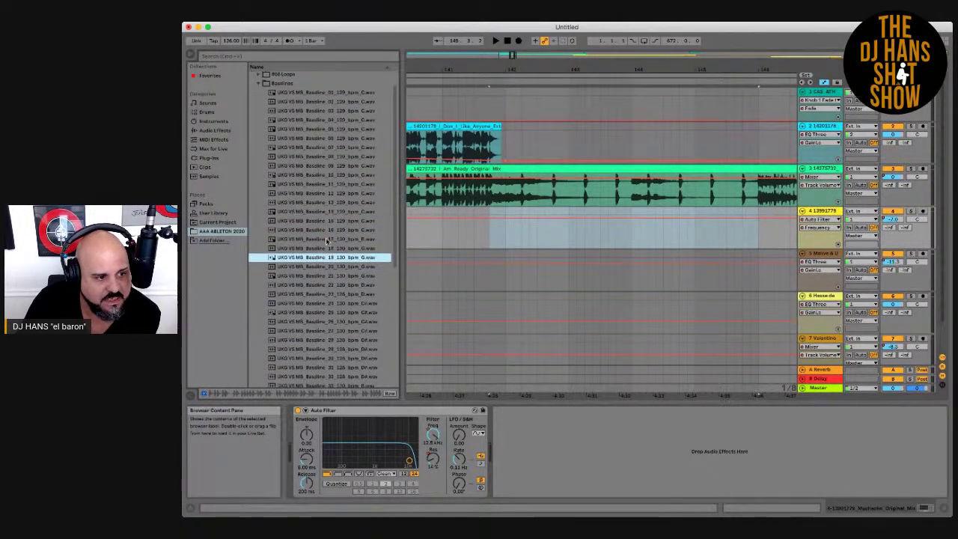
{"action": "left_click", "coordinate": [344, 312]}
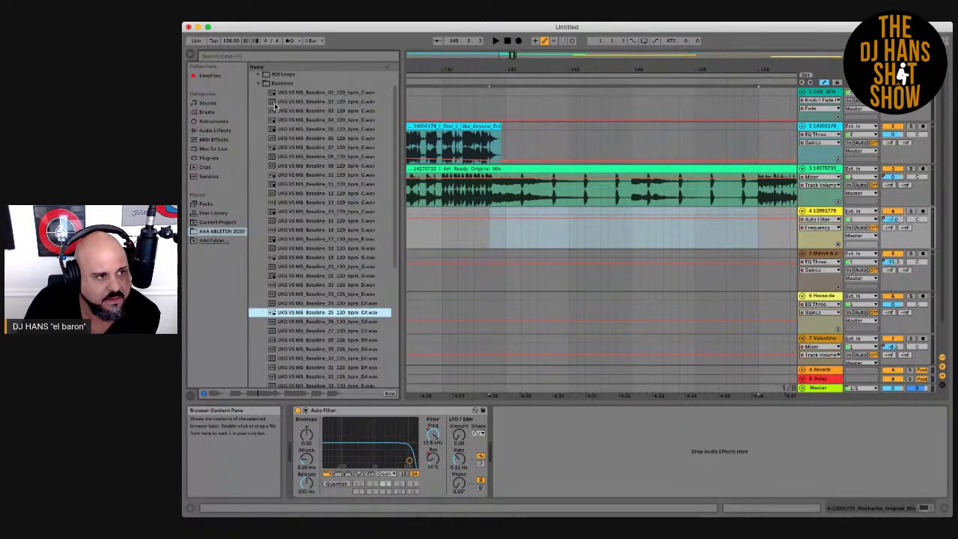
{"action": "left_click", "coordinate": [258, 84]}
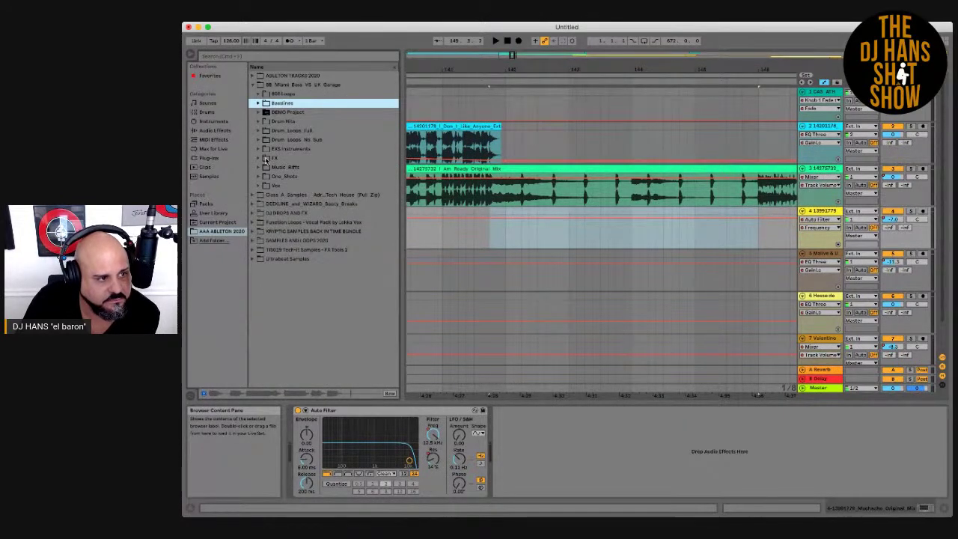
- Audition several UKG VS MB_FX samples in the FX folder, including numbers 05, 09, 12, 14 and 03
{"action": "left_click", "coordinate": [259, 159]}
{"action": "left_click", "coordinate": [328, 205]}
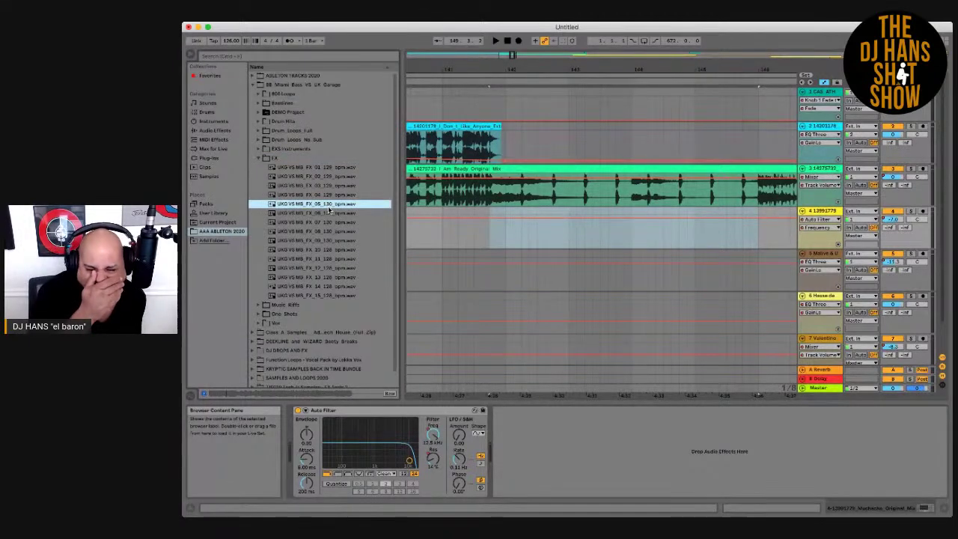
{"action": "left_click", "coordinate": [341, 241]}
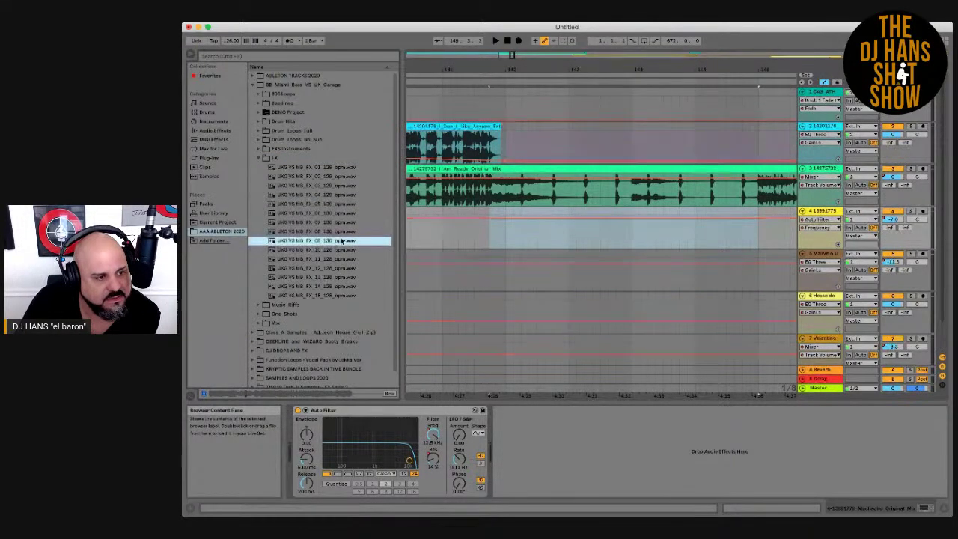
{"action": "left_click", "coordinate": [333, 268]}
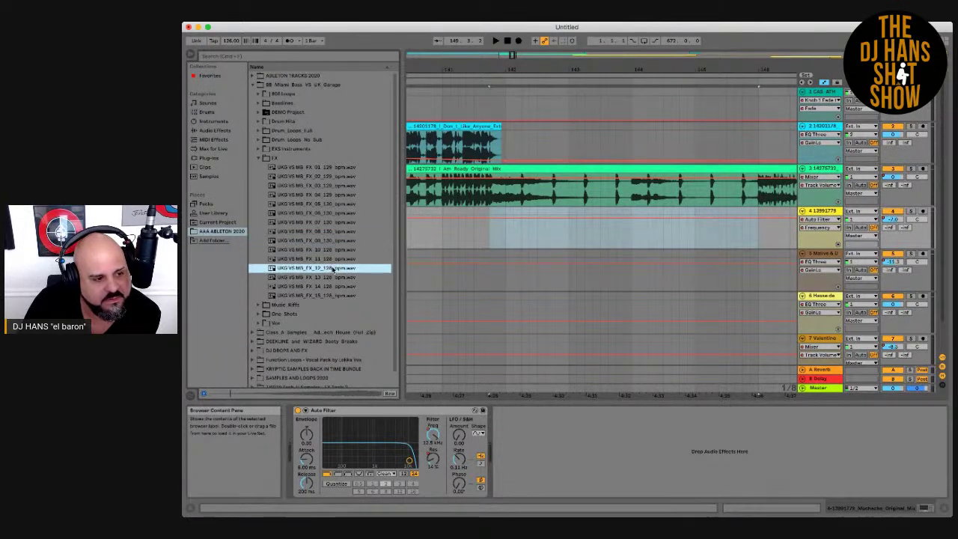
{"action": "left_click", "coordinate": [330, 286]}
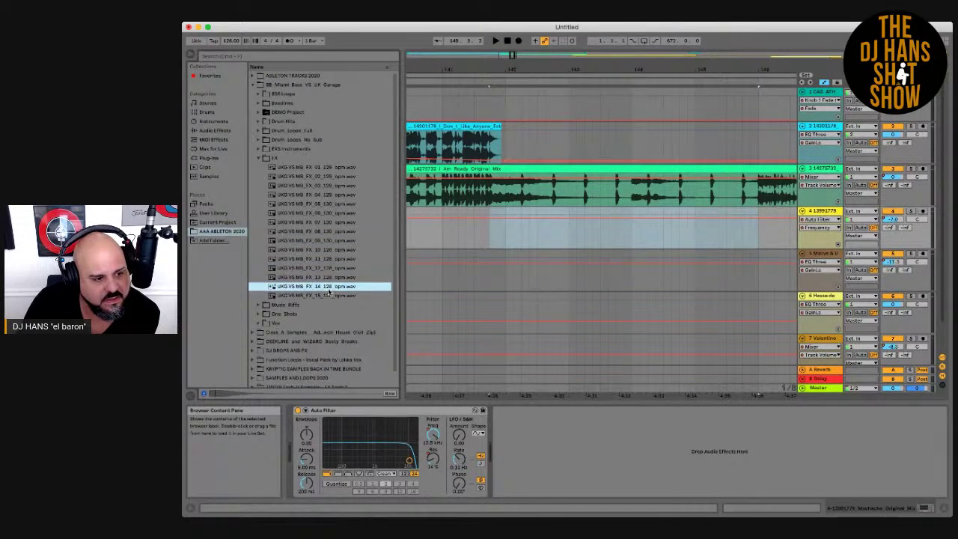
{"action": "left_click", "coordinate": [301, 212]}
{"action": "left_click", "coordinate": [305, 185]}
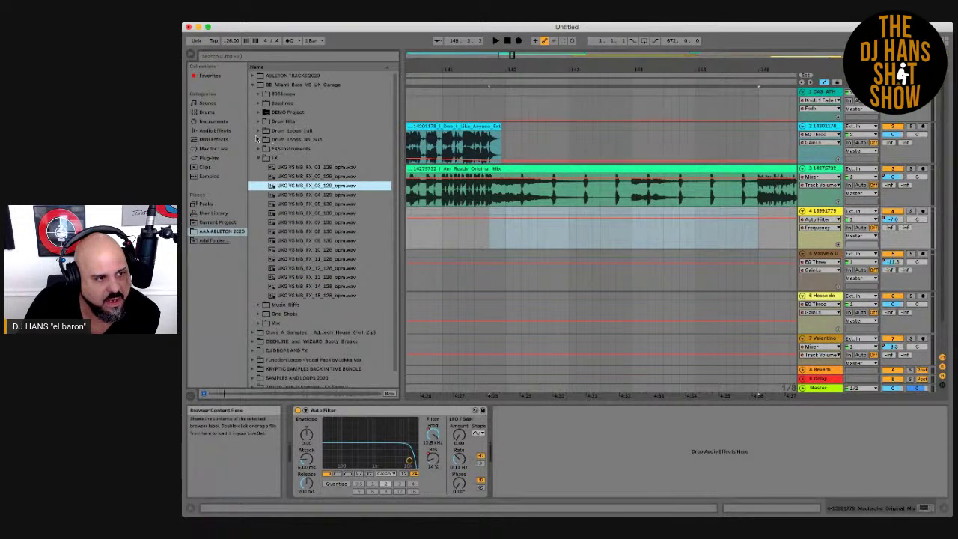
{"action": "left_click", "coordinate": [259, 158]}
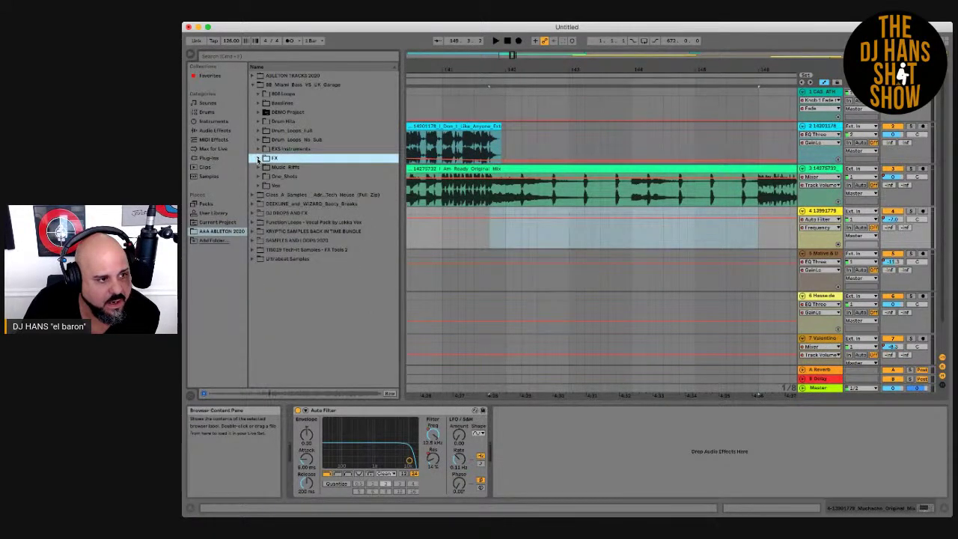
- Check the One_Shot_Bass files in the EXS Instruments folder
{"action": "left_click", "coordinate": [258, 149]}
{"action": "left_click", "coordinate": [303, 177]}
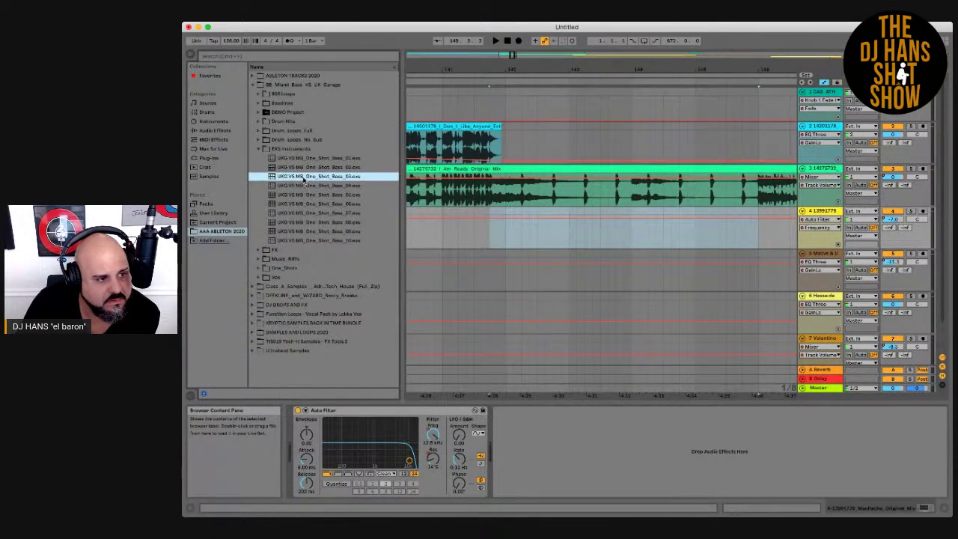
{"action": "left_click", "coordinate": [307, 194]}
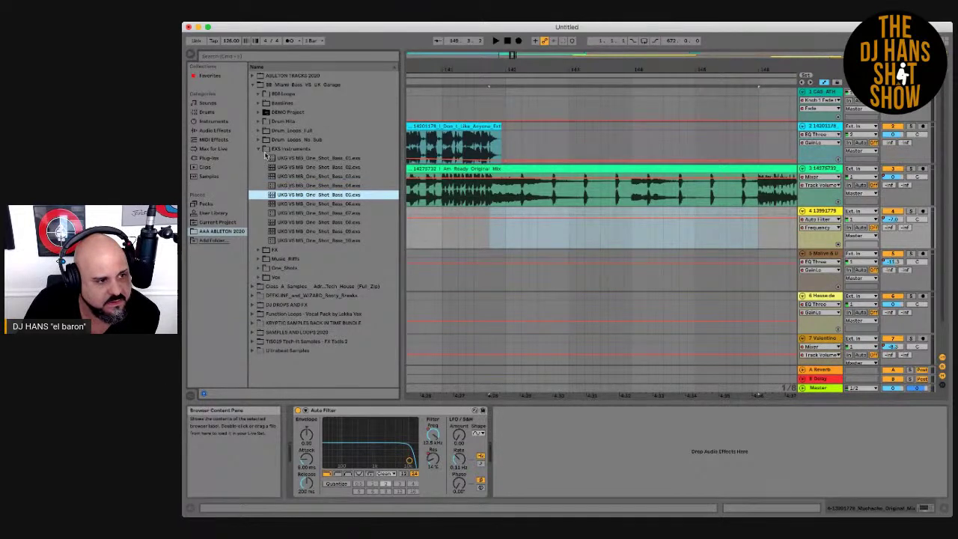
{"action": "left_click", "coordinate": [259, 149]}
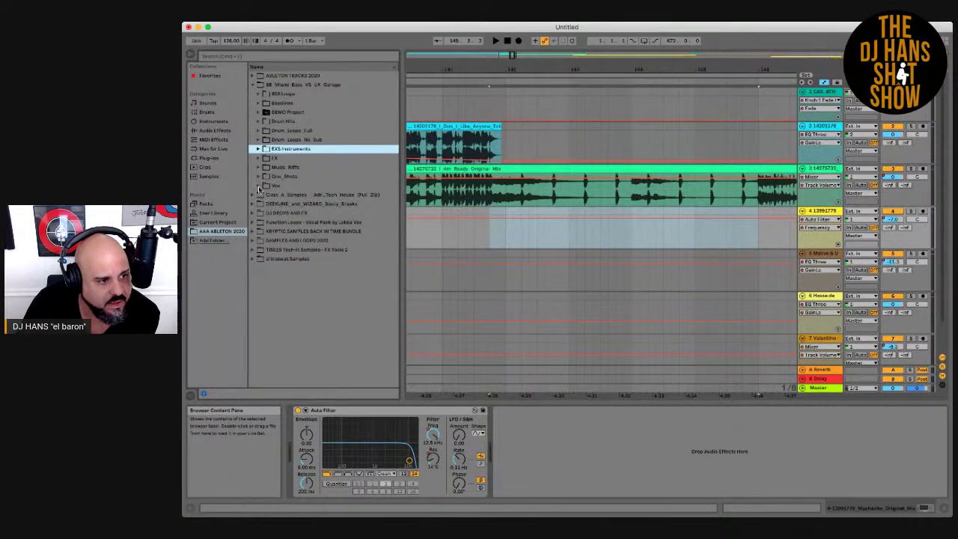
- Preview the Vox samples, place UKG VS MB_Vocals_09_128 on the Muchacho track at 141.3.3, and play it with the mix
{"action": "left_click", "coordinate": [258, 186]}
{"action": "left_click", "coordinate": [326, 233]}
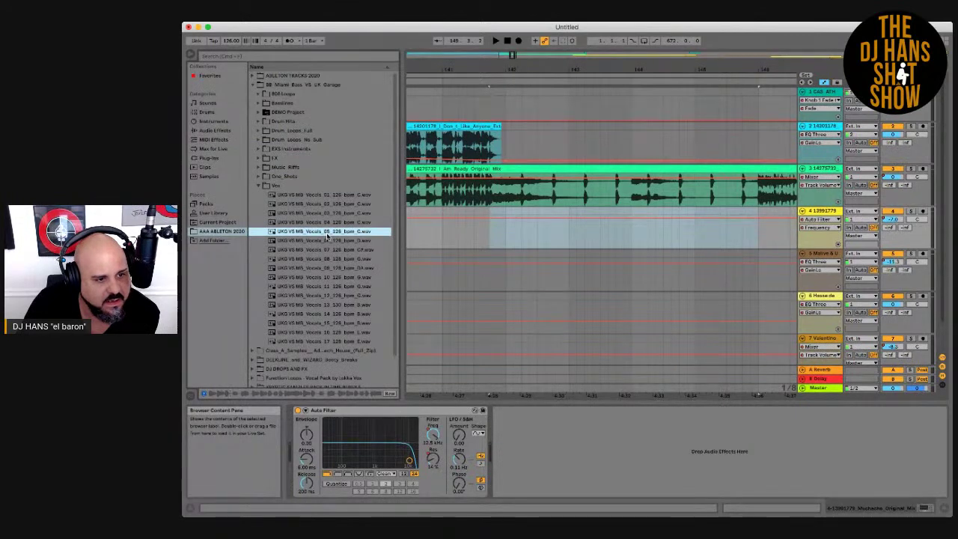
{"action": "left_click", "coordinate": [327, 259]}
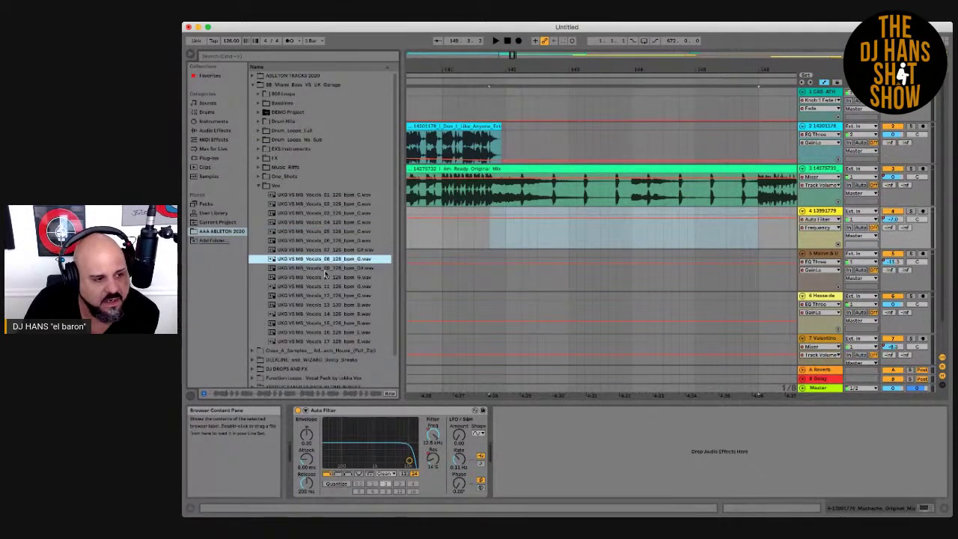
{"action": "key", "text": "Down"}
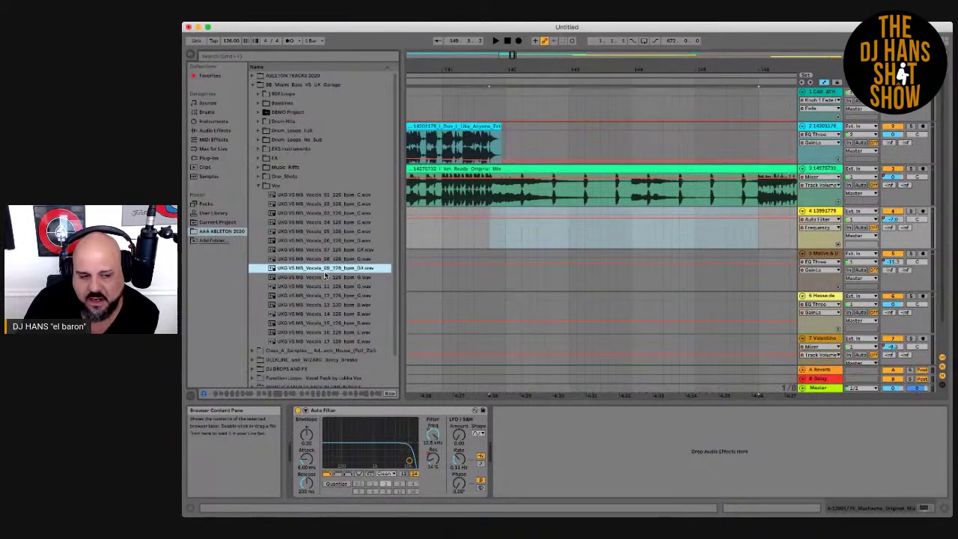
{"action": "left_click_drag", "start_coordinate": [297, 275], "coordinate": [483, 245]}
{"action": "key", "text": "space"}
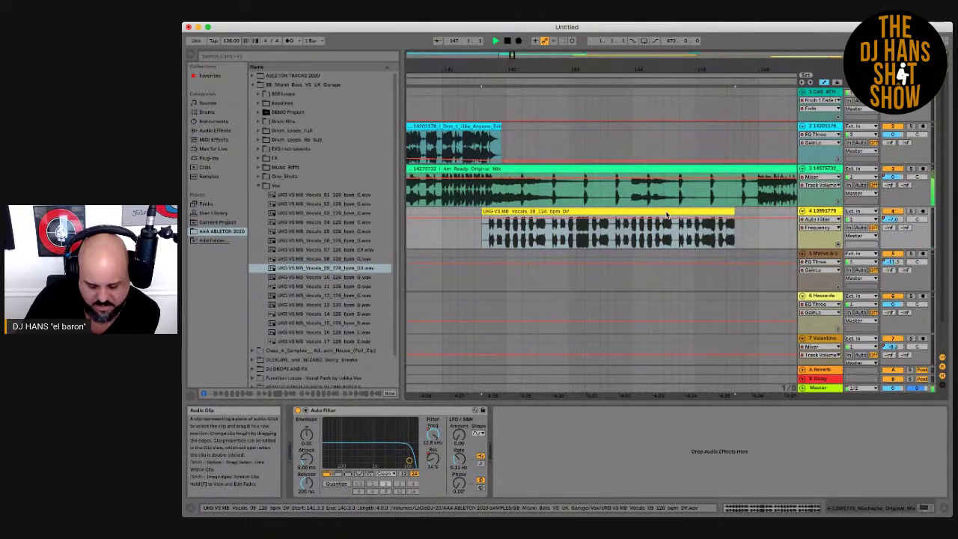
- Delete the vocal clip from the Muchacho track and stop playback
{"action": "key", "text": "Delete"}
{"action": "key", "text": "space"}
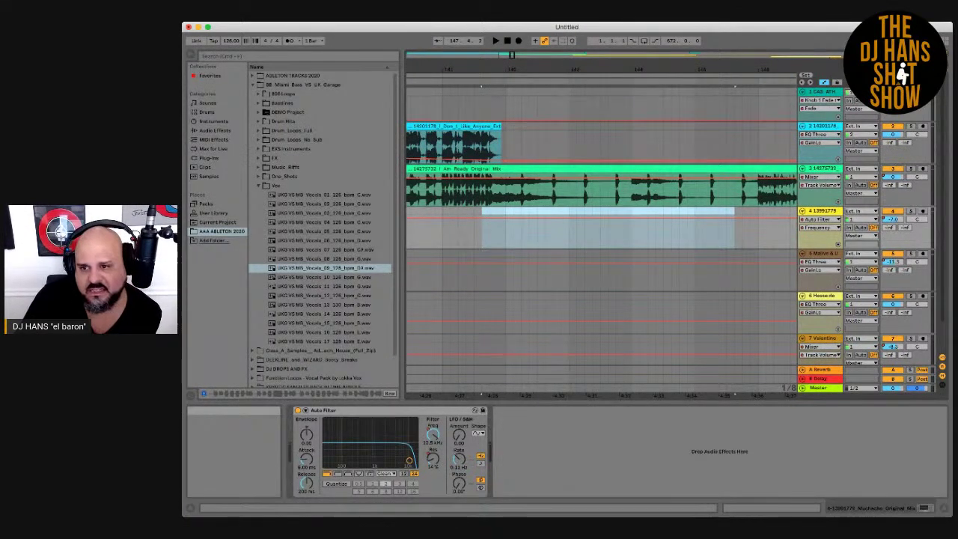
{"action": "key", "text": "super+Tab"}
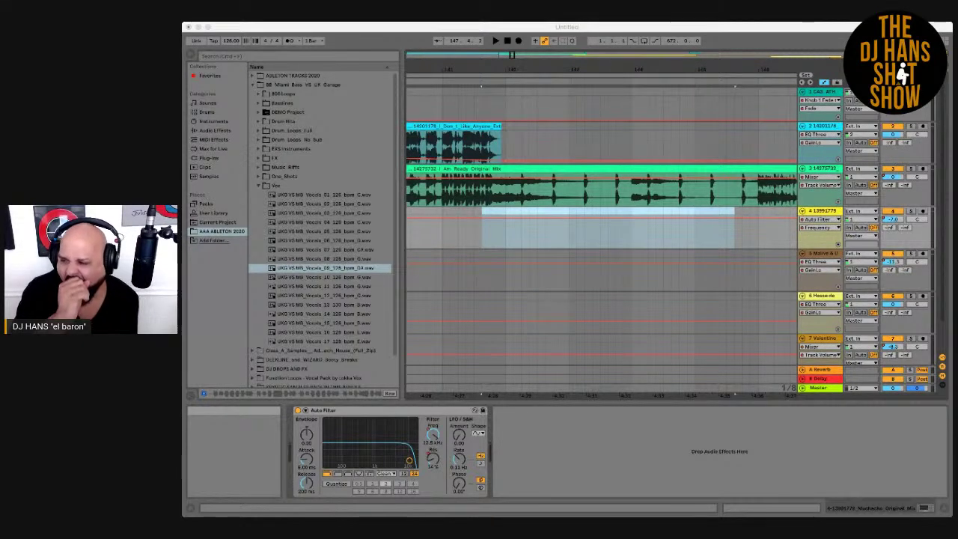